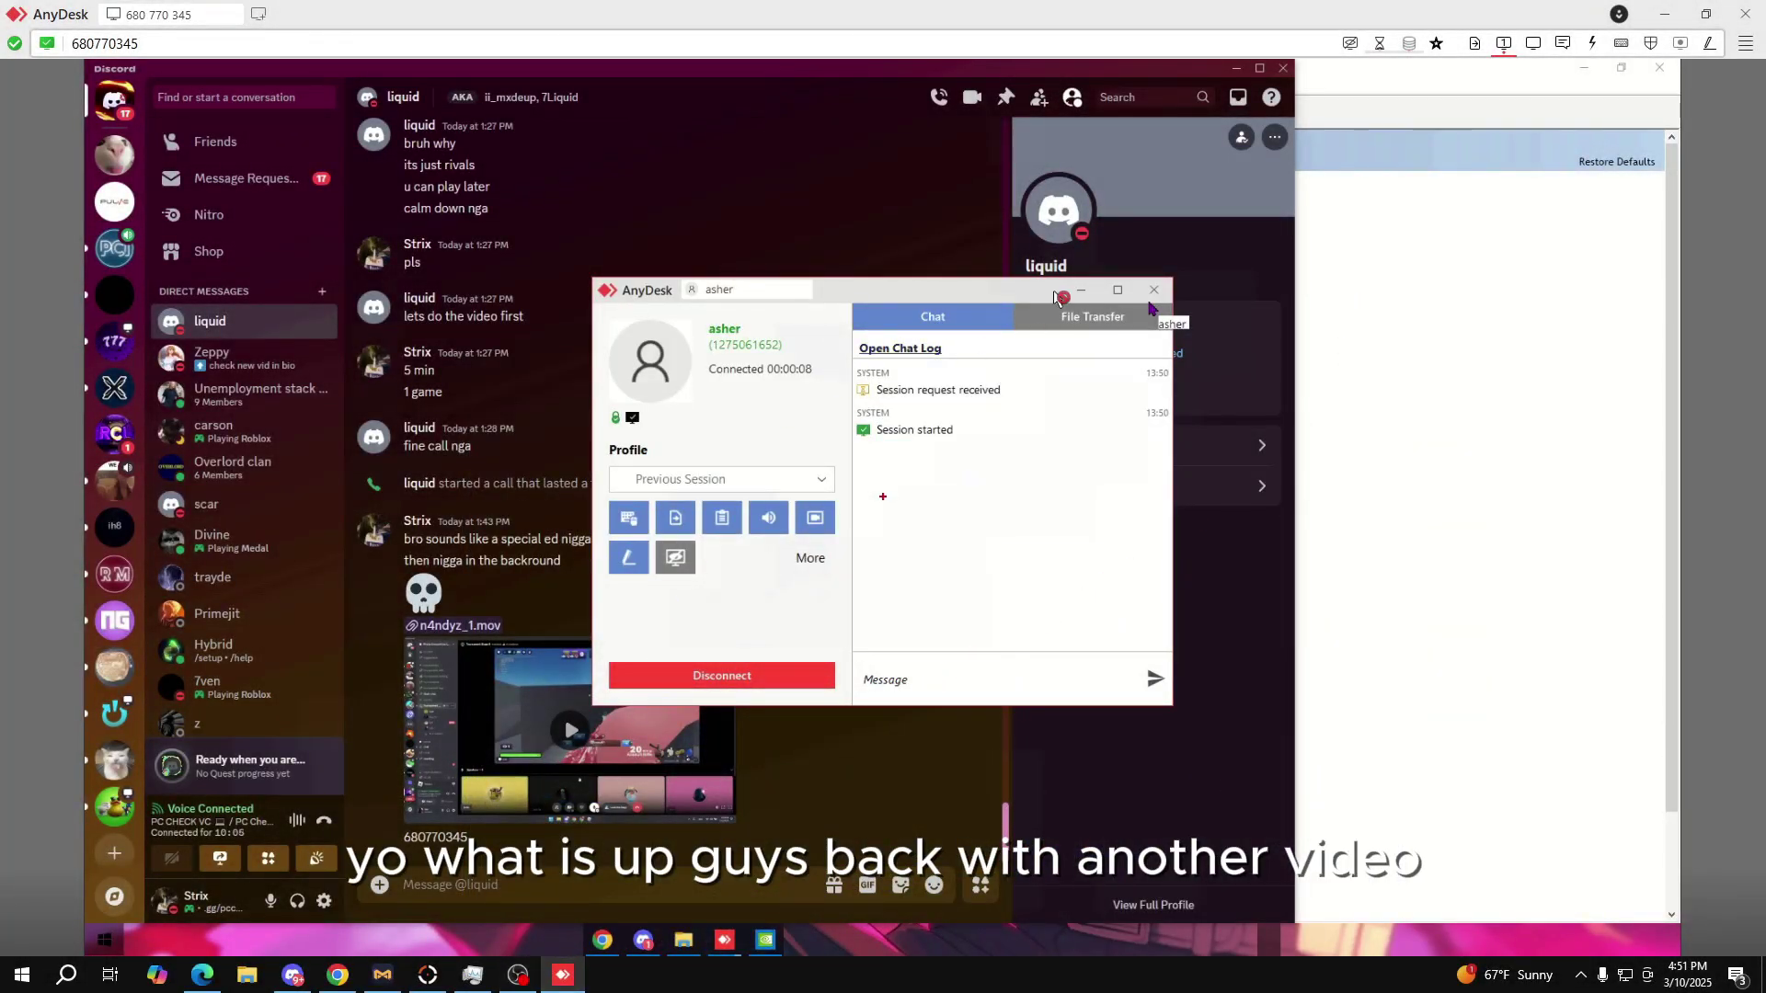
Step: Hide the AnyDesk chat, then minimize the Discord window and the remote AnyDesk window
left_click(1081, 290)
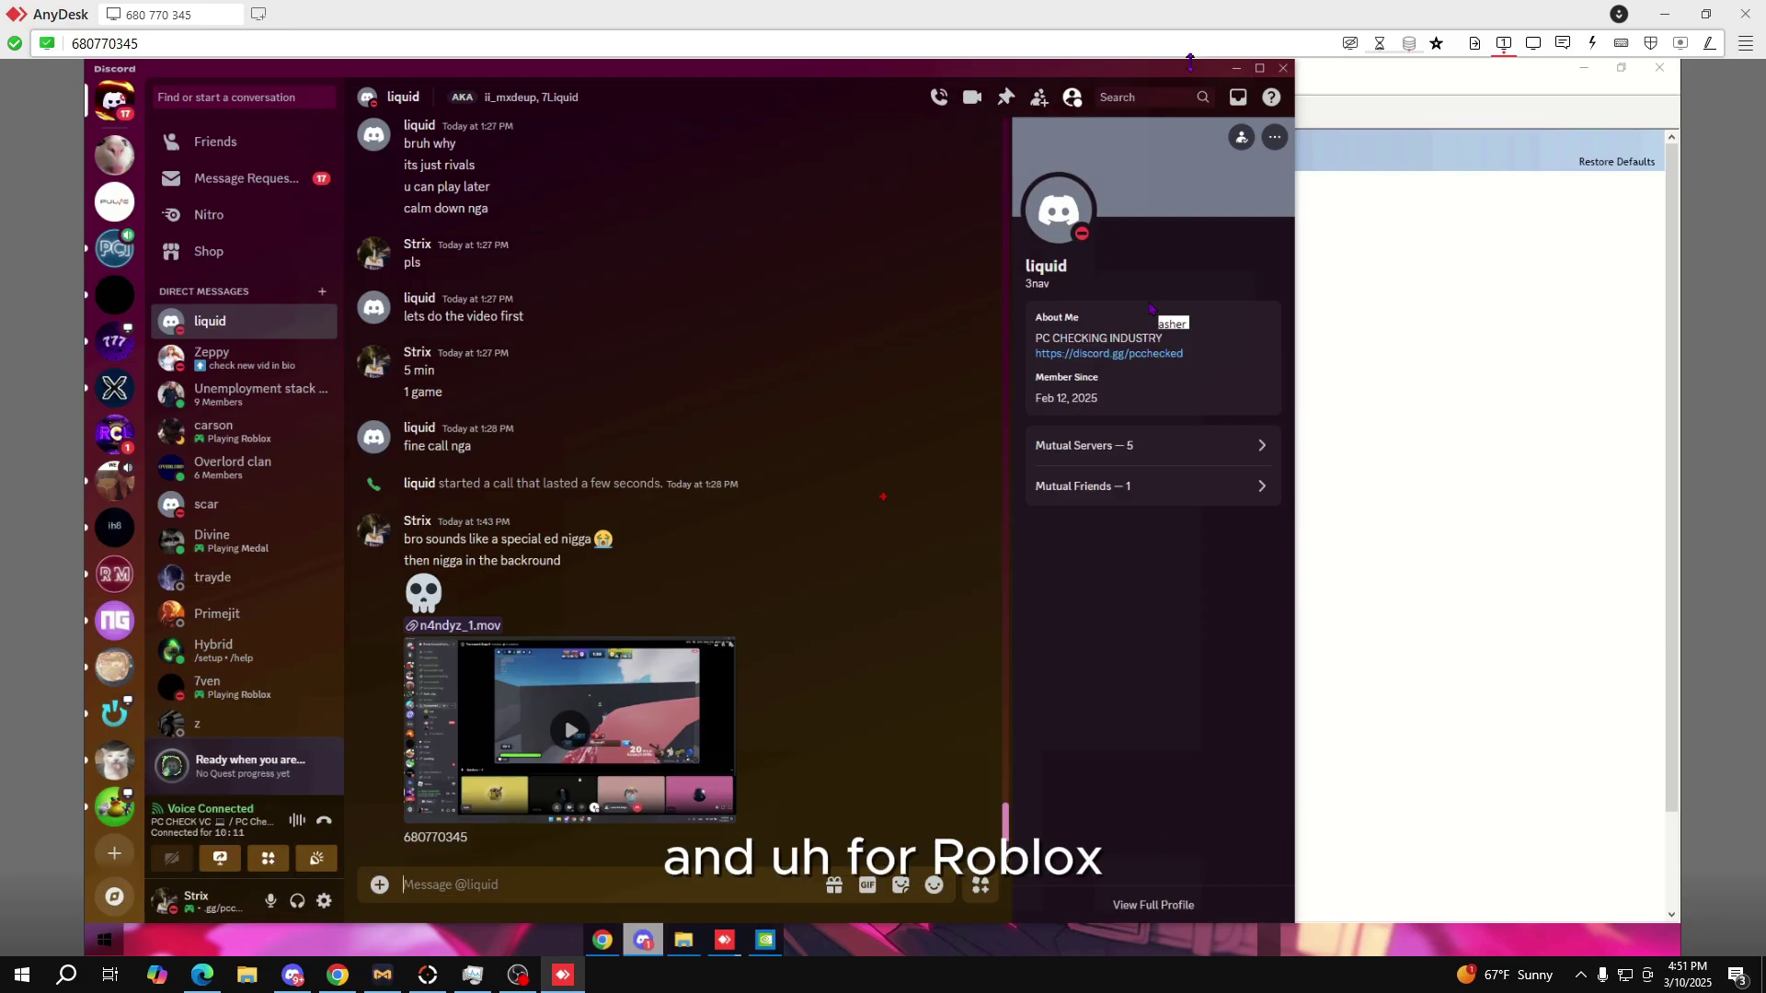
left_click_drag(1196, 75, 1306, 237)
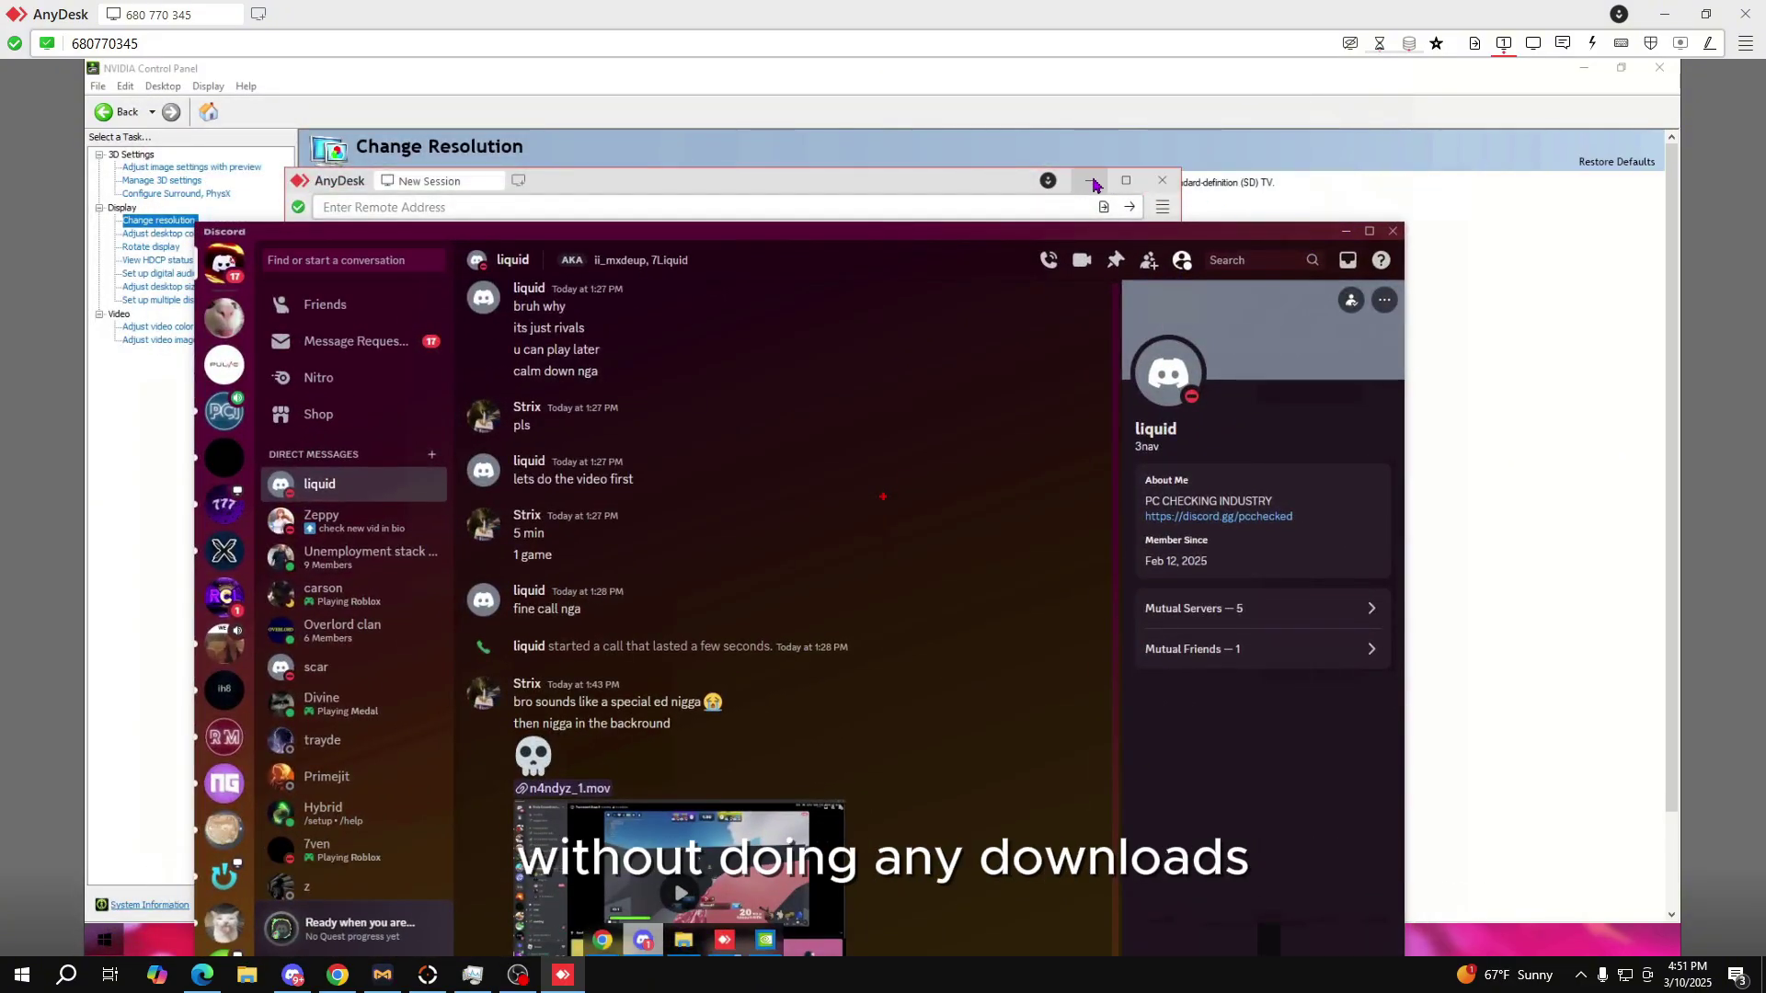
left_click(1346, 231)
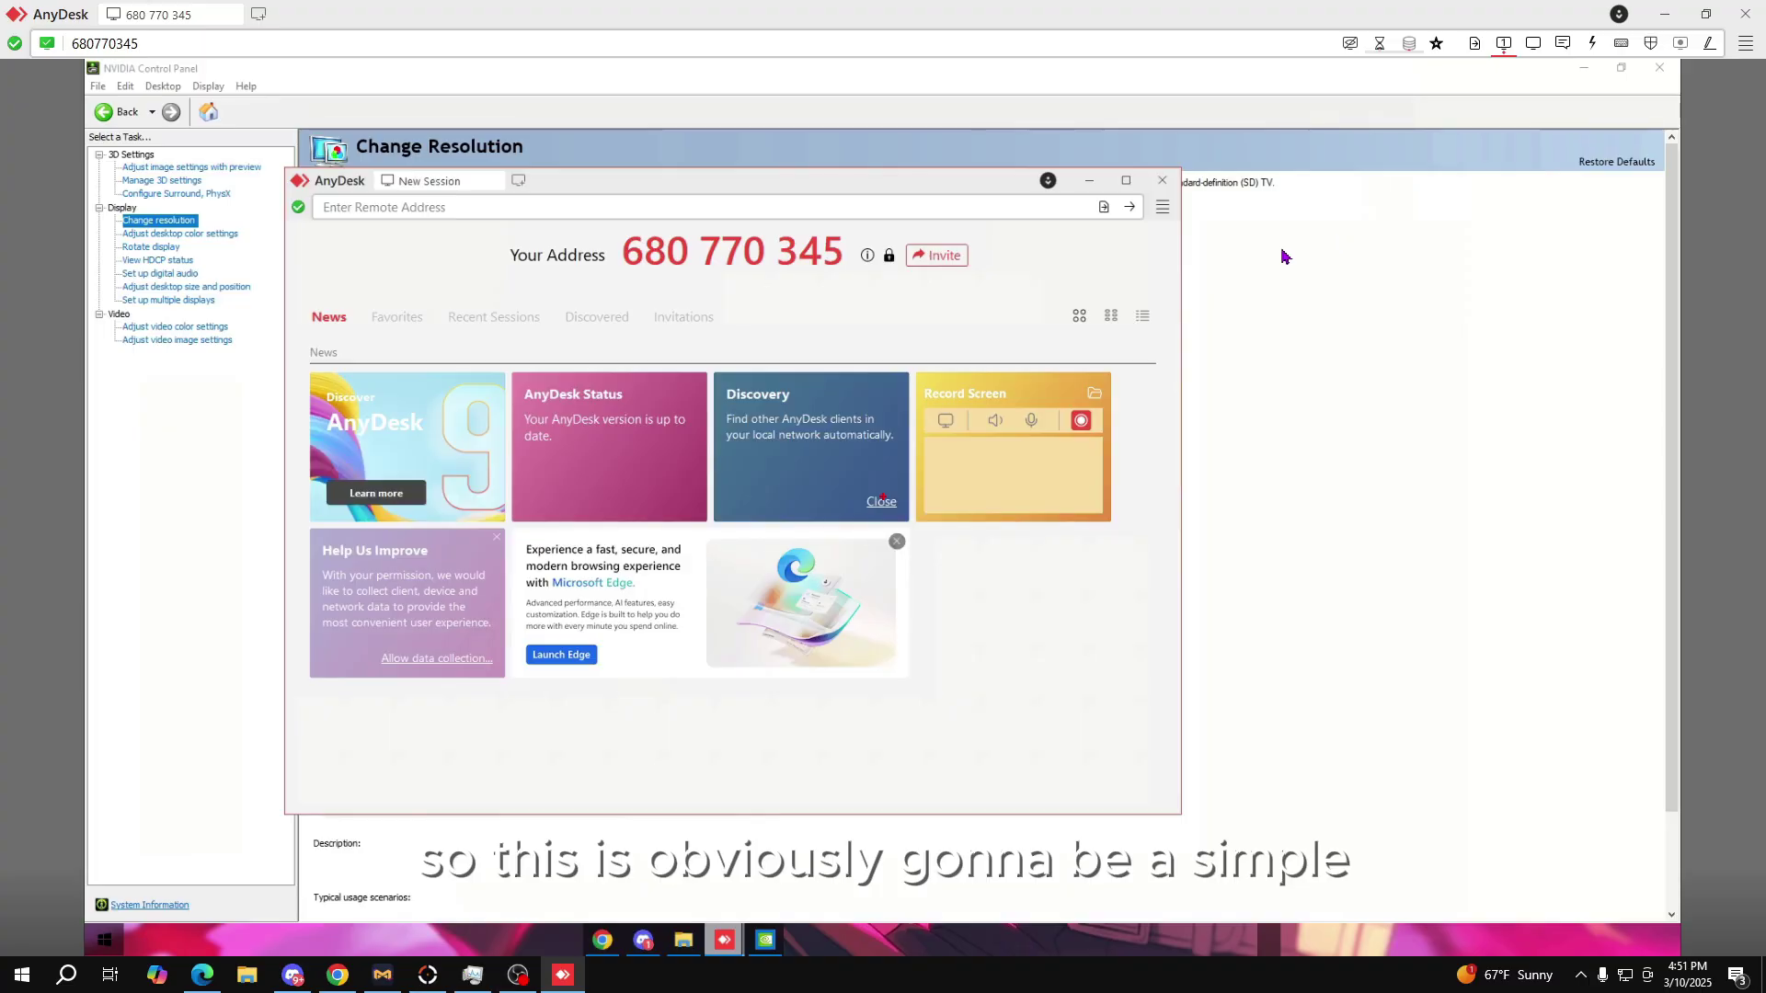
left_click(1097, 188)
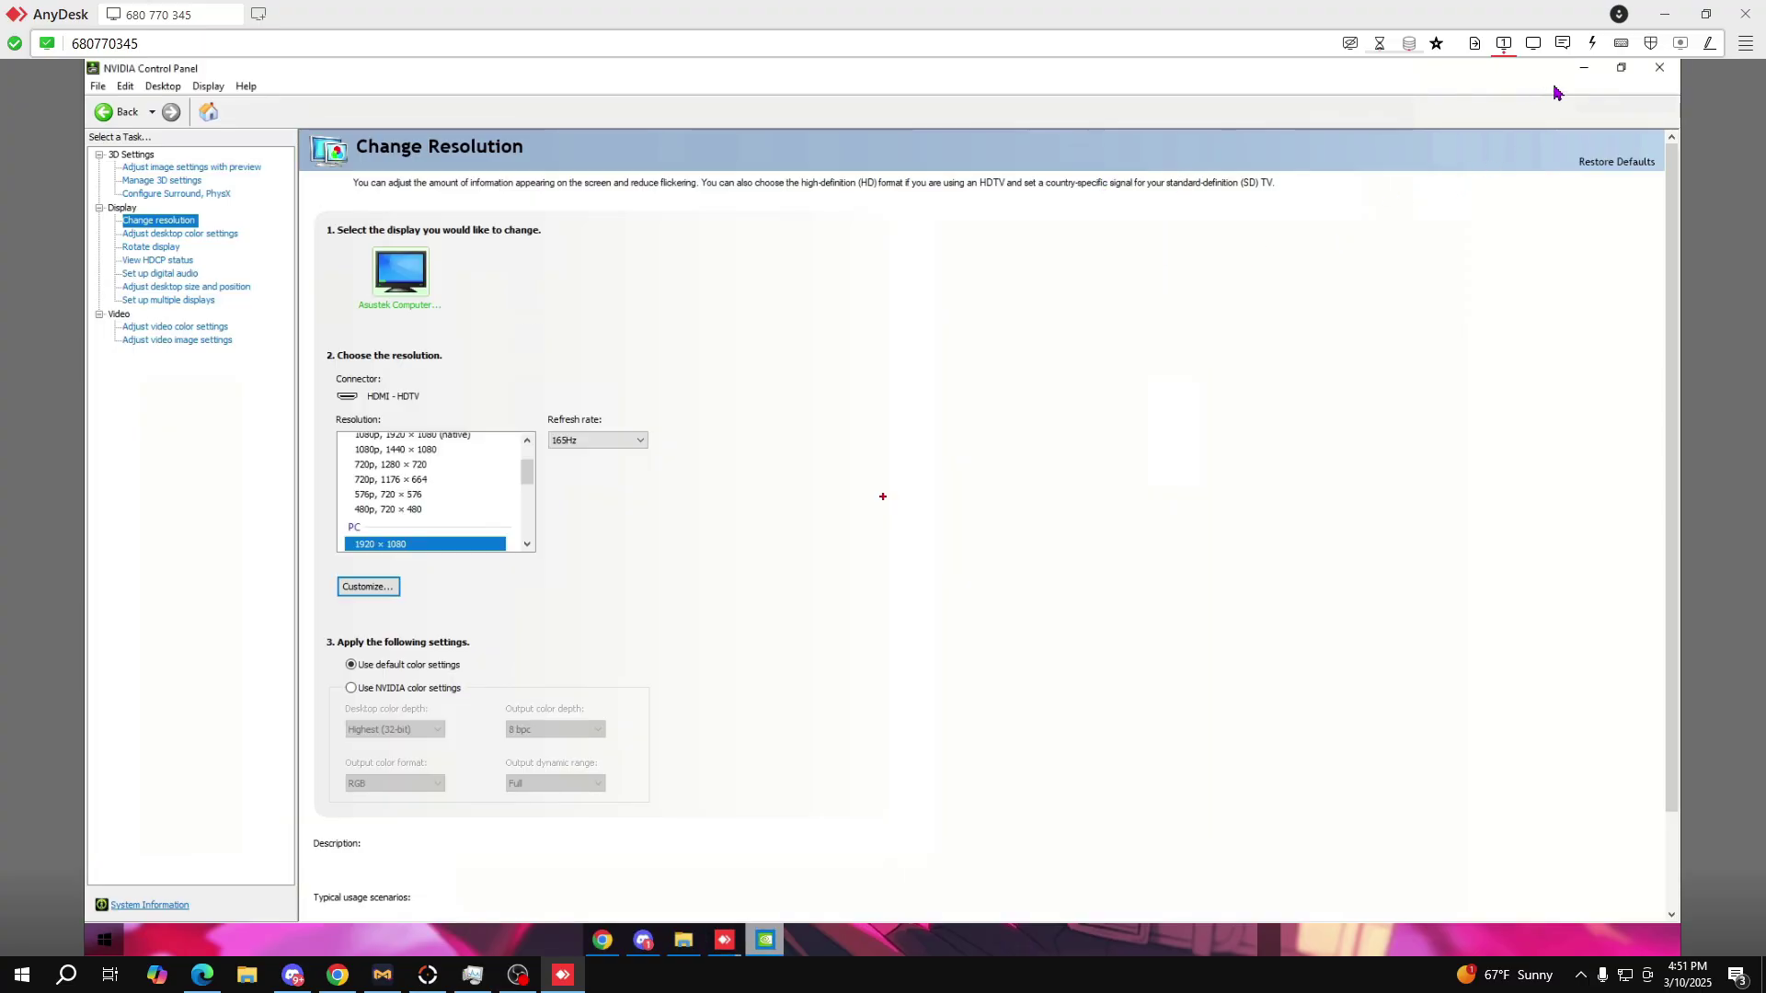
Step: Close the NVIDIA Control Panel and Downloads folder, and minimize the Chrome history window
left_click(1658, 70)
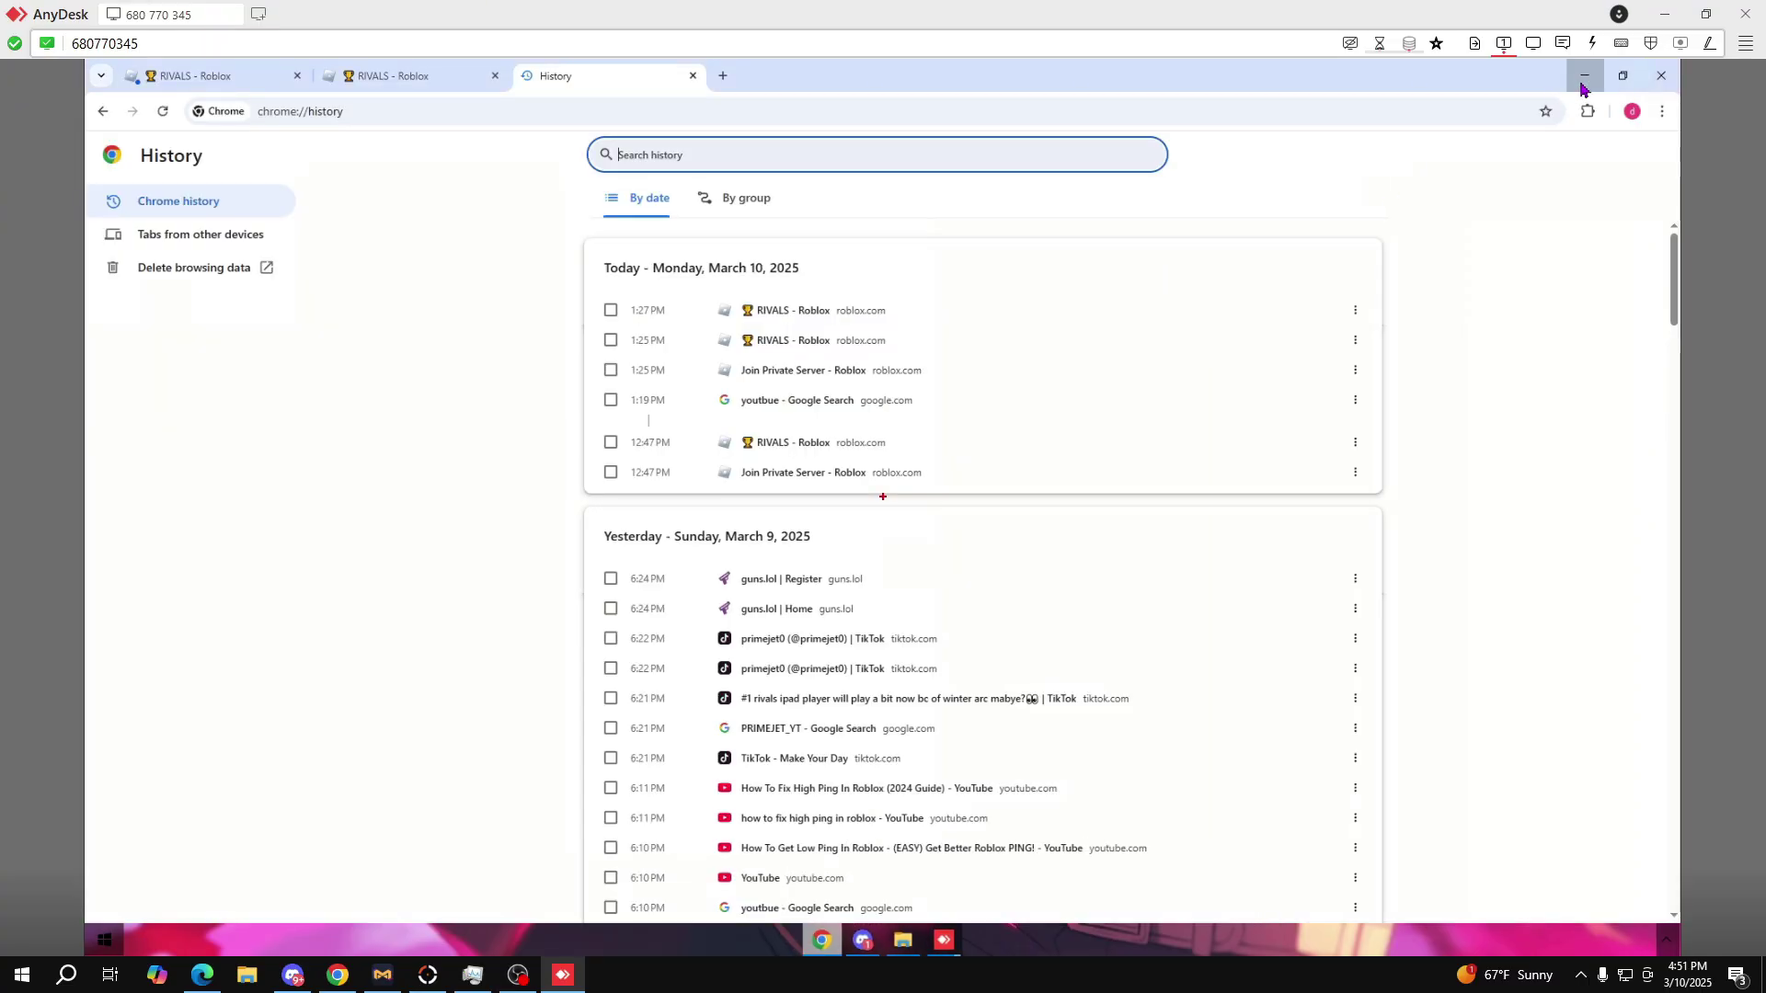
left_click(1583, 75)
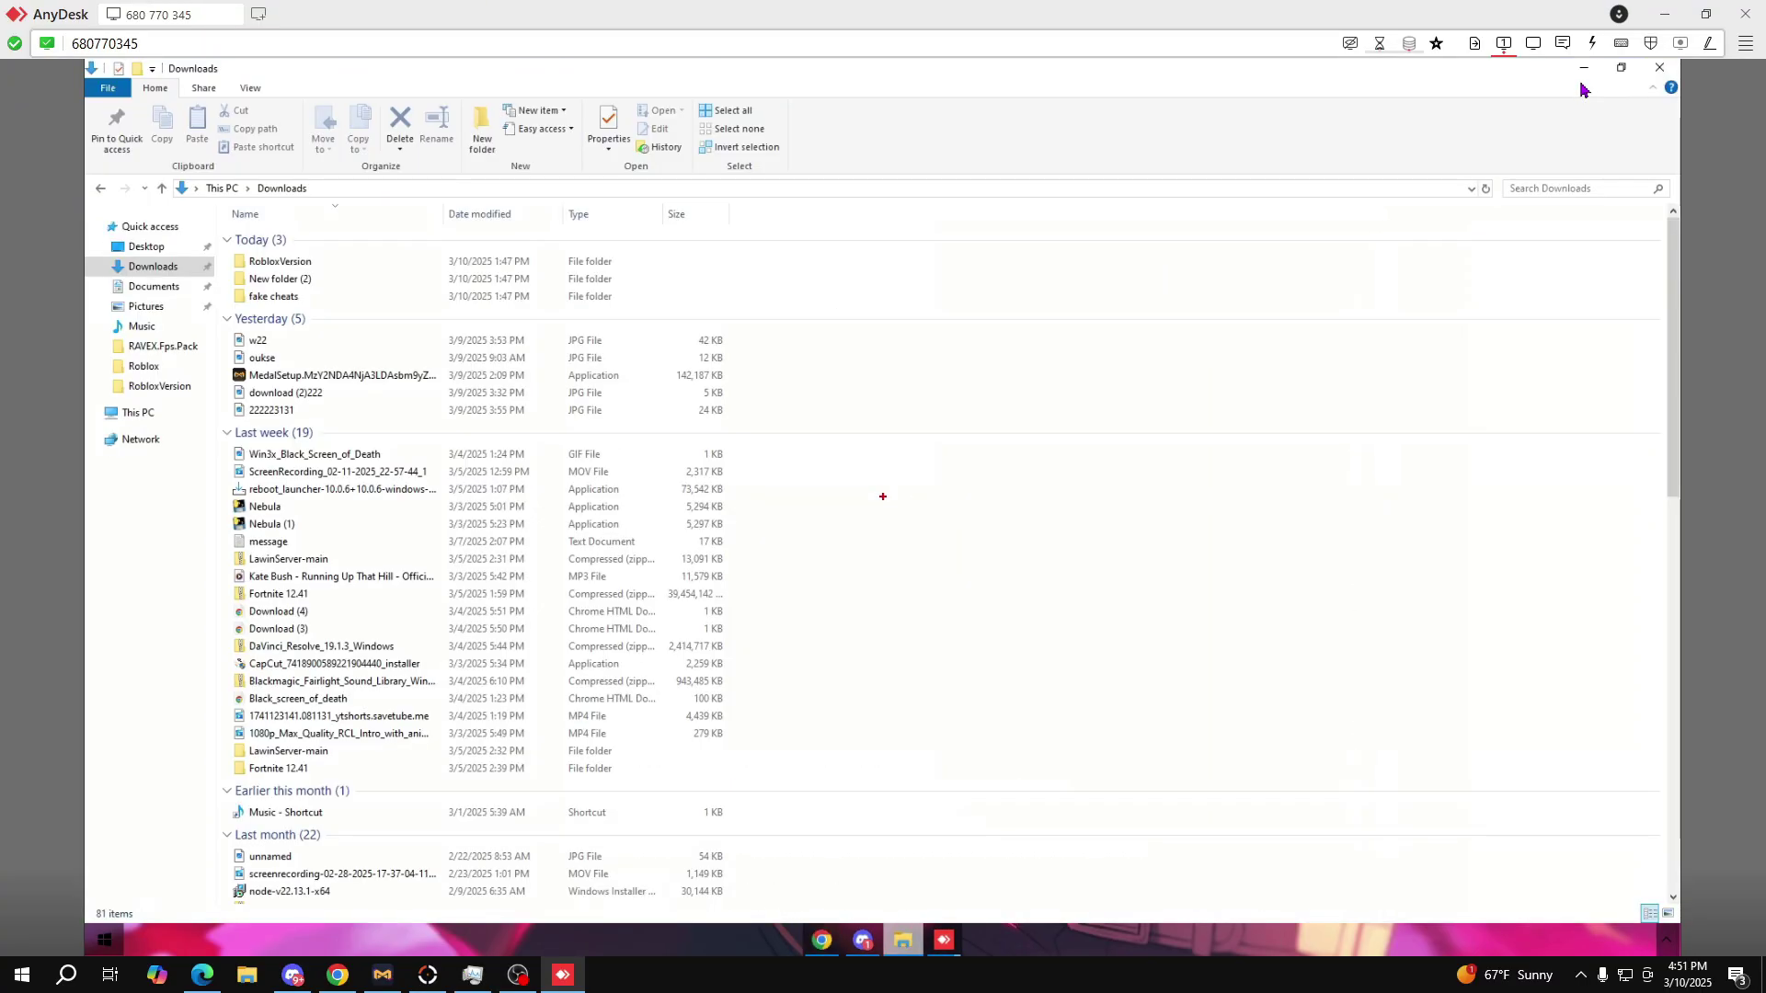
left_click(1661, 70)
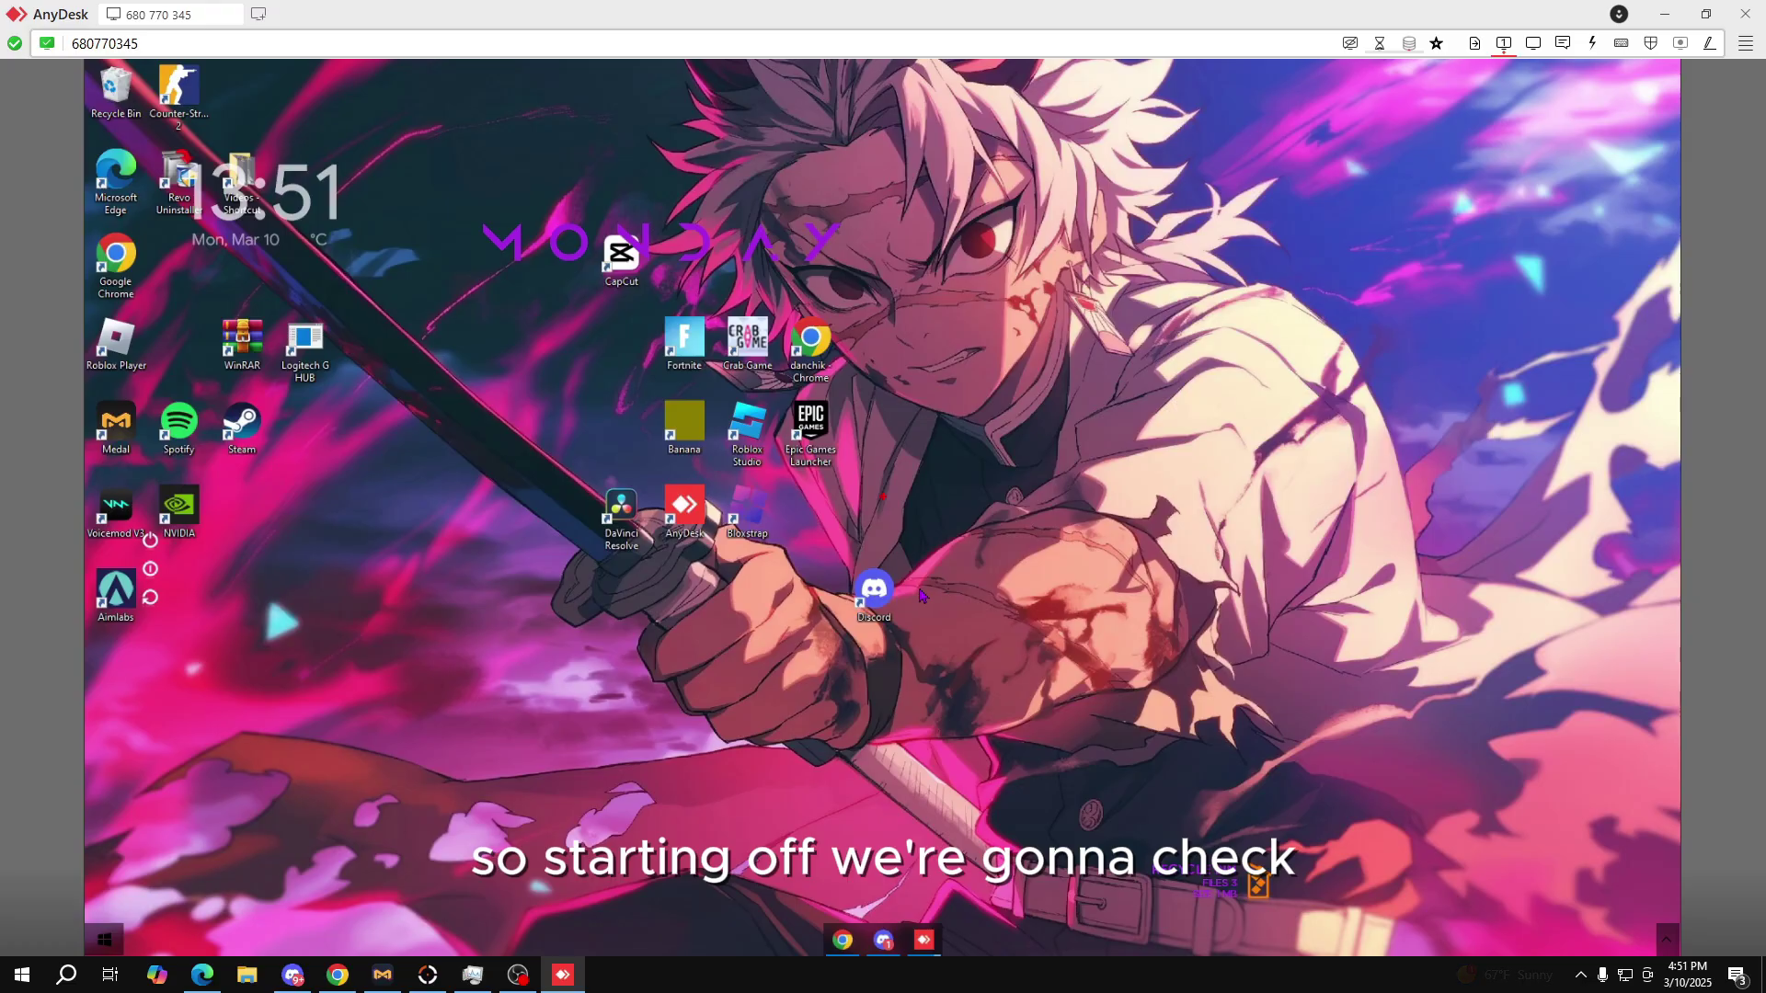
Step: Search Start for 'viru' and launch Windows Security from the results
key("super")
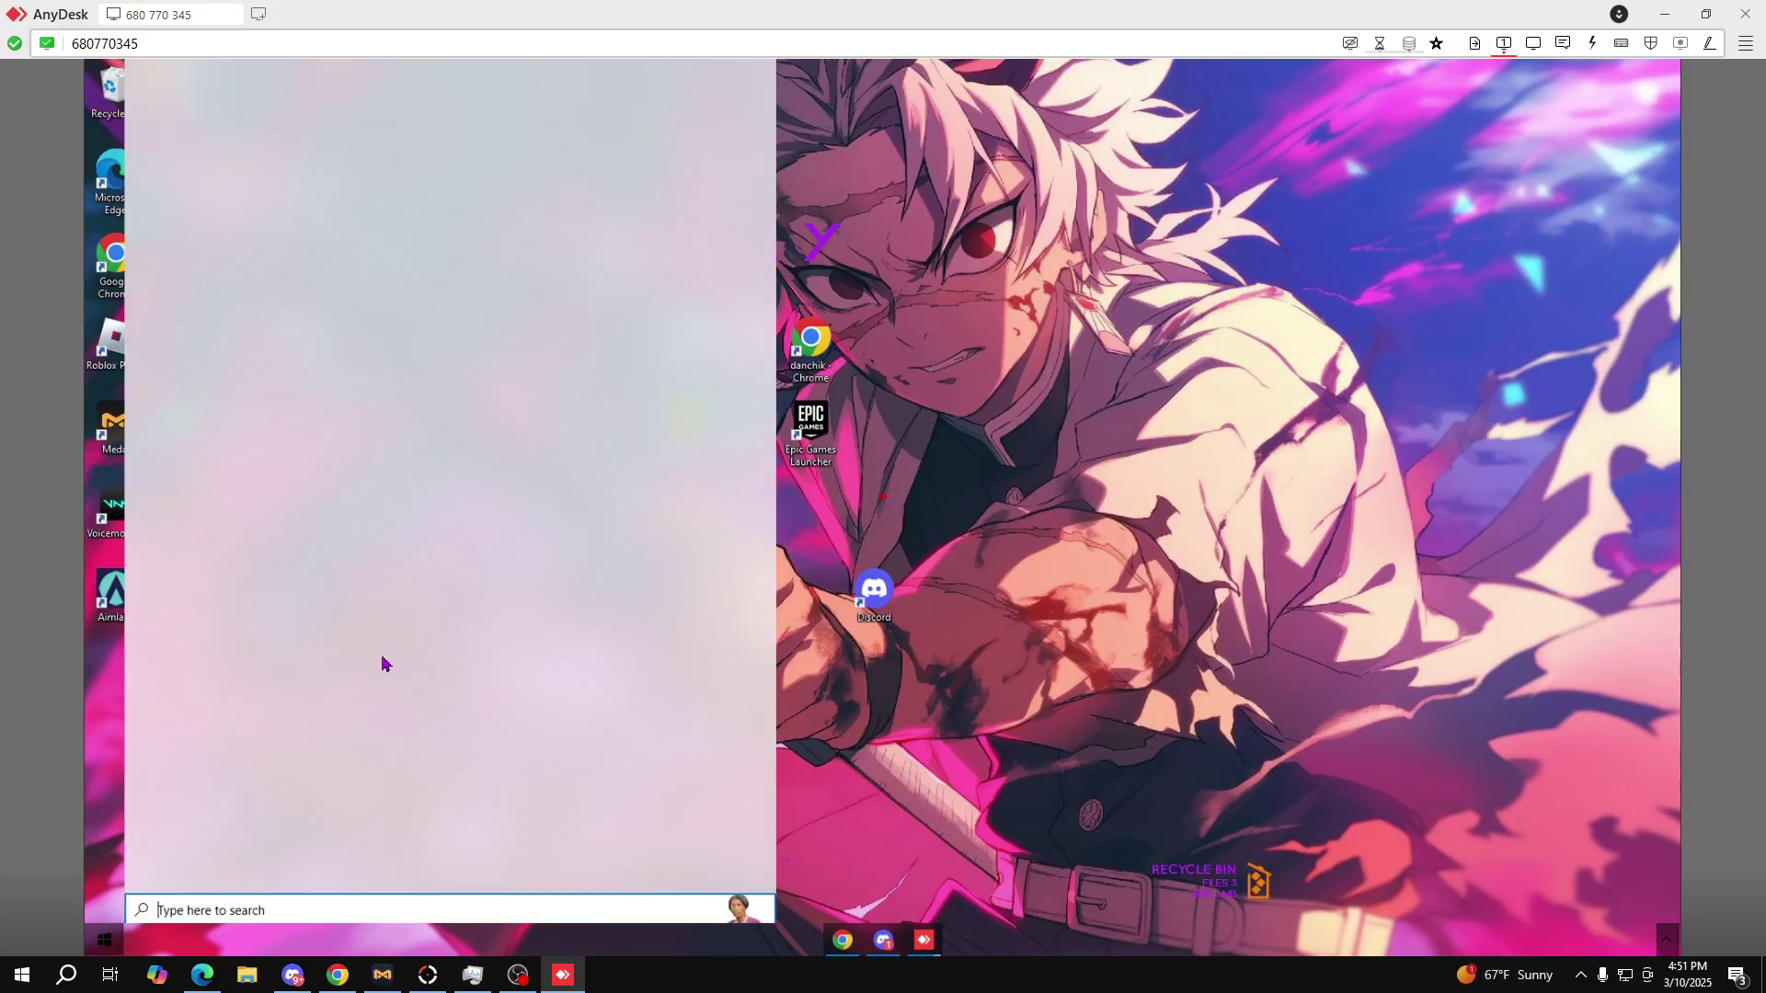
type("v")
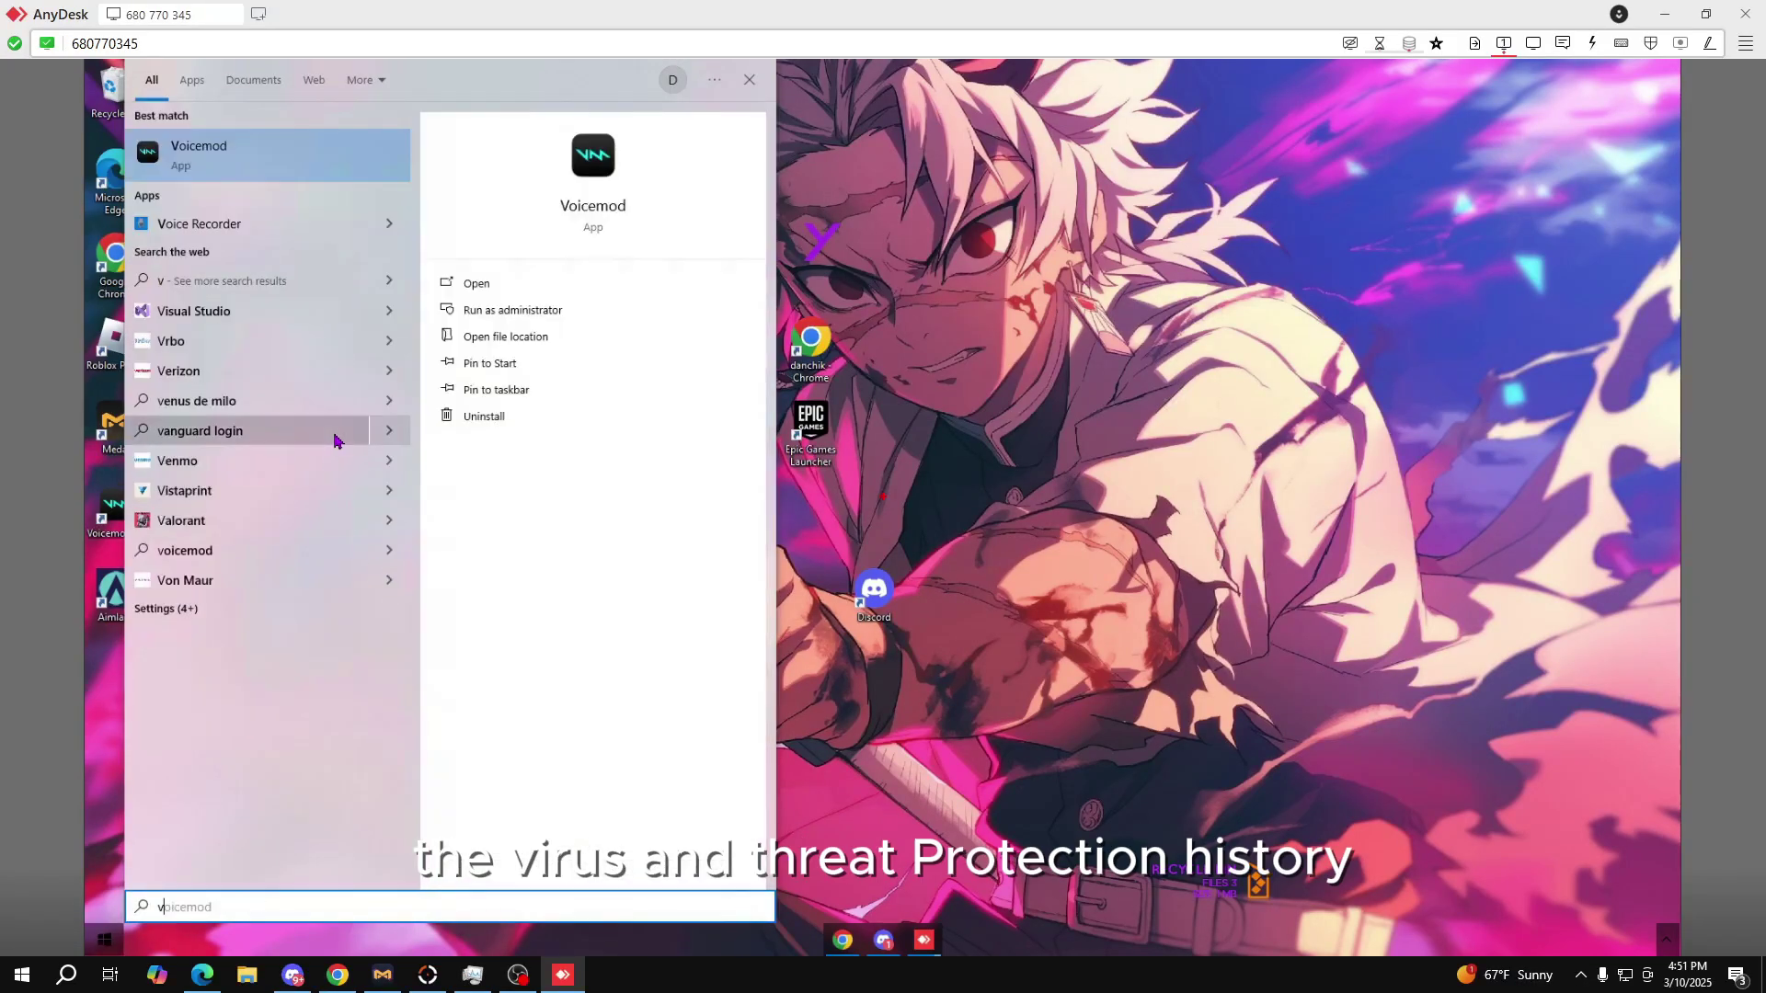
type("iru")
left_click(296, 169)
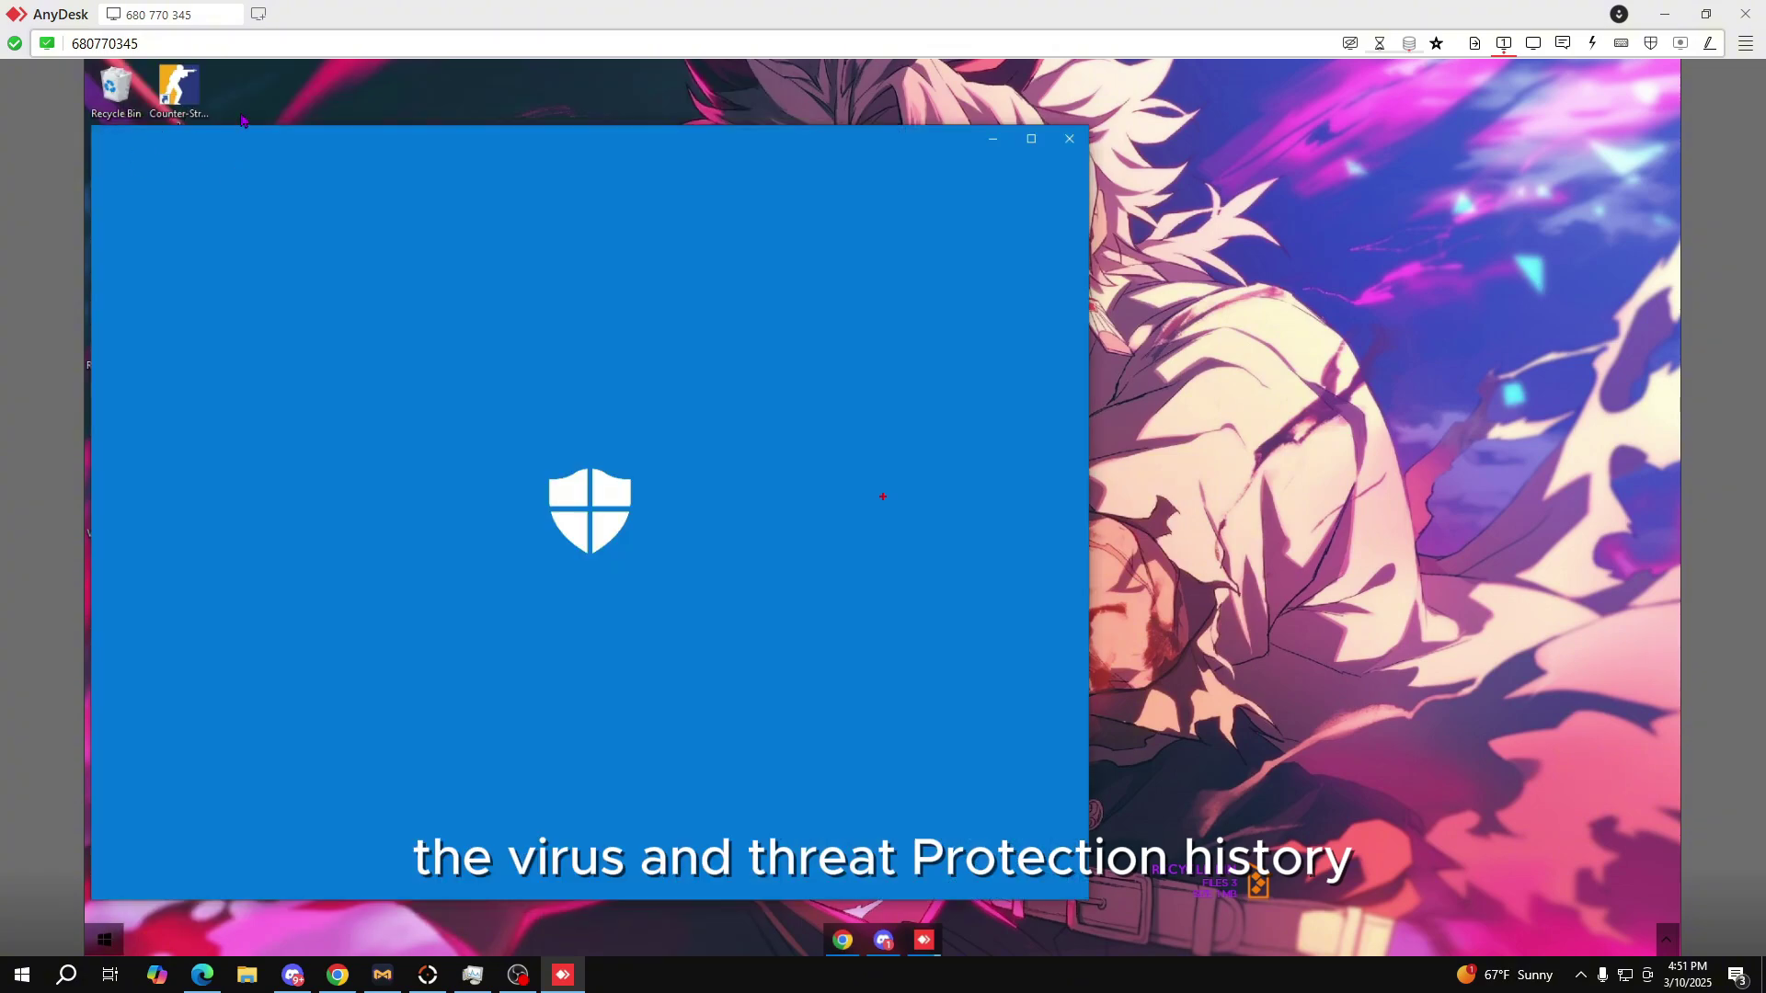
Step: Open the virus & threat protection settings and scroll through them down to Exclusions
scroll(532, 478, "down", 2)
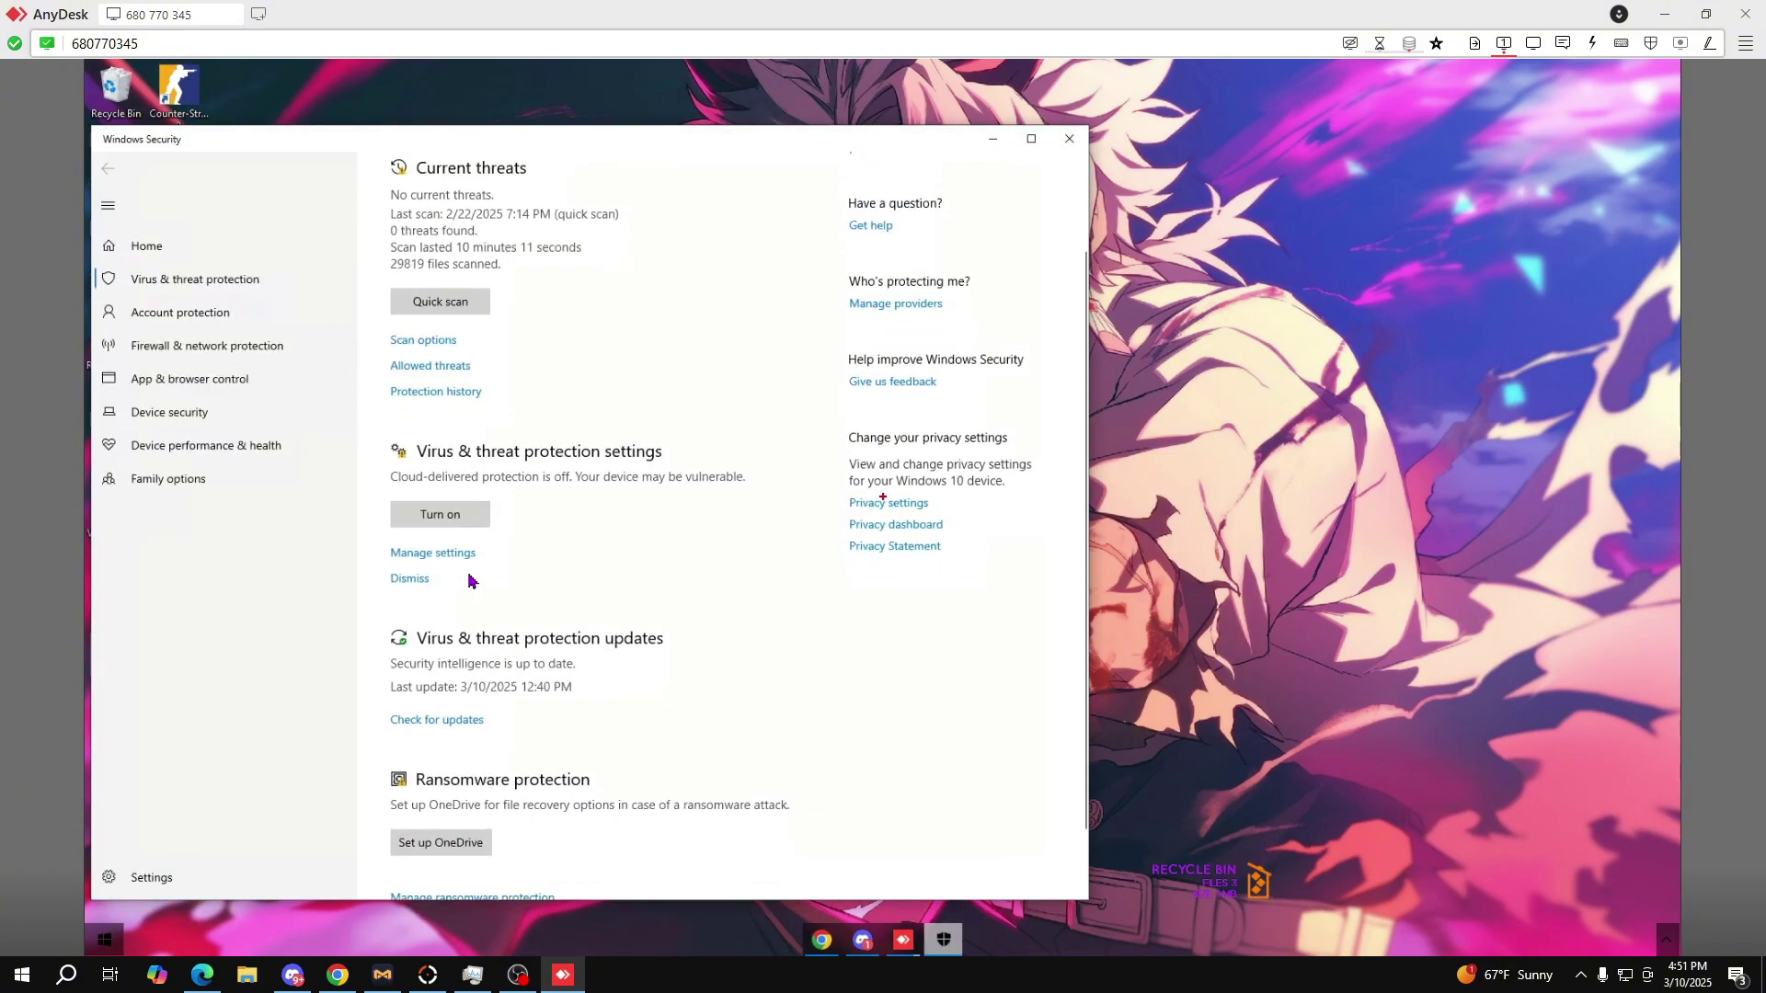
left_click(451, 555)
scroll(384, 405, "down", 4)
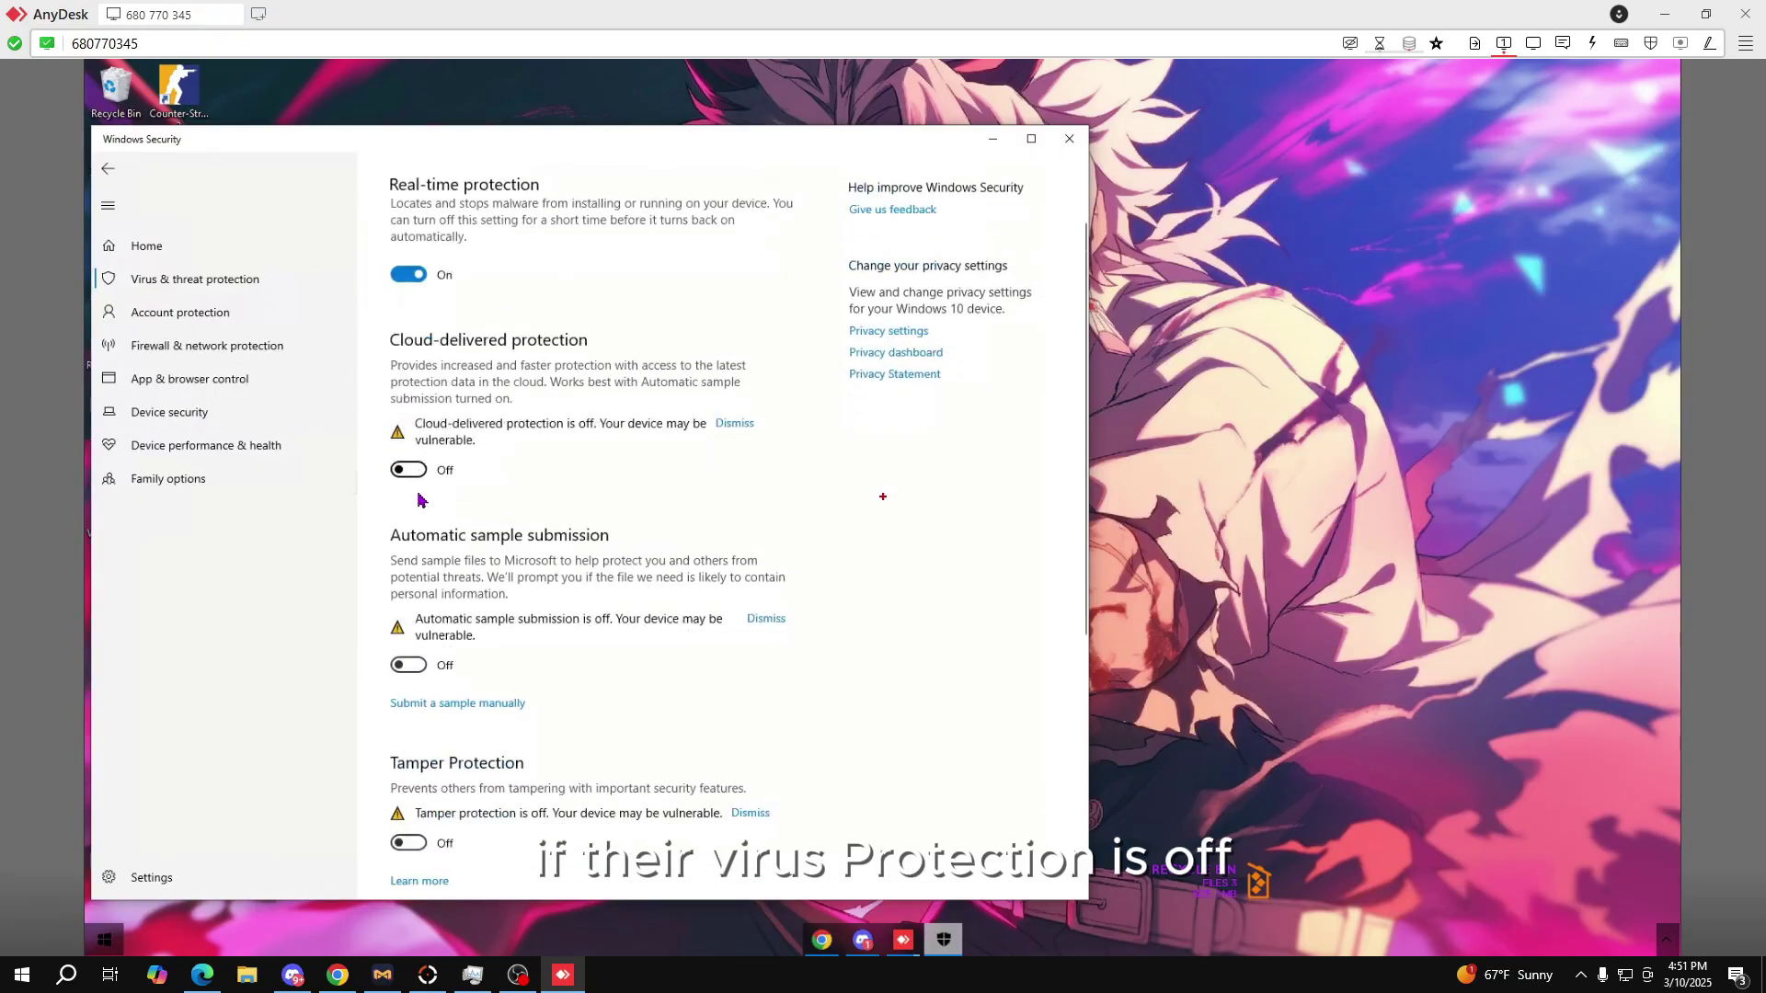
scroll(391, 345, "up", 5)
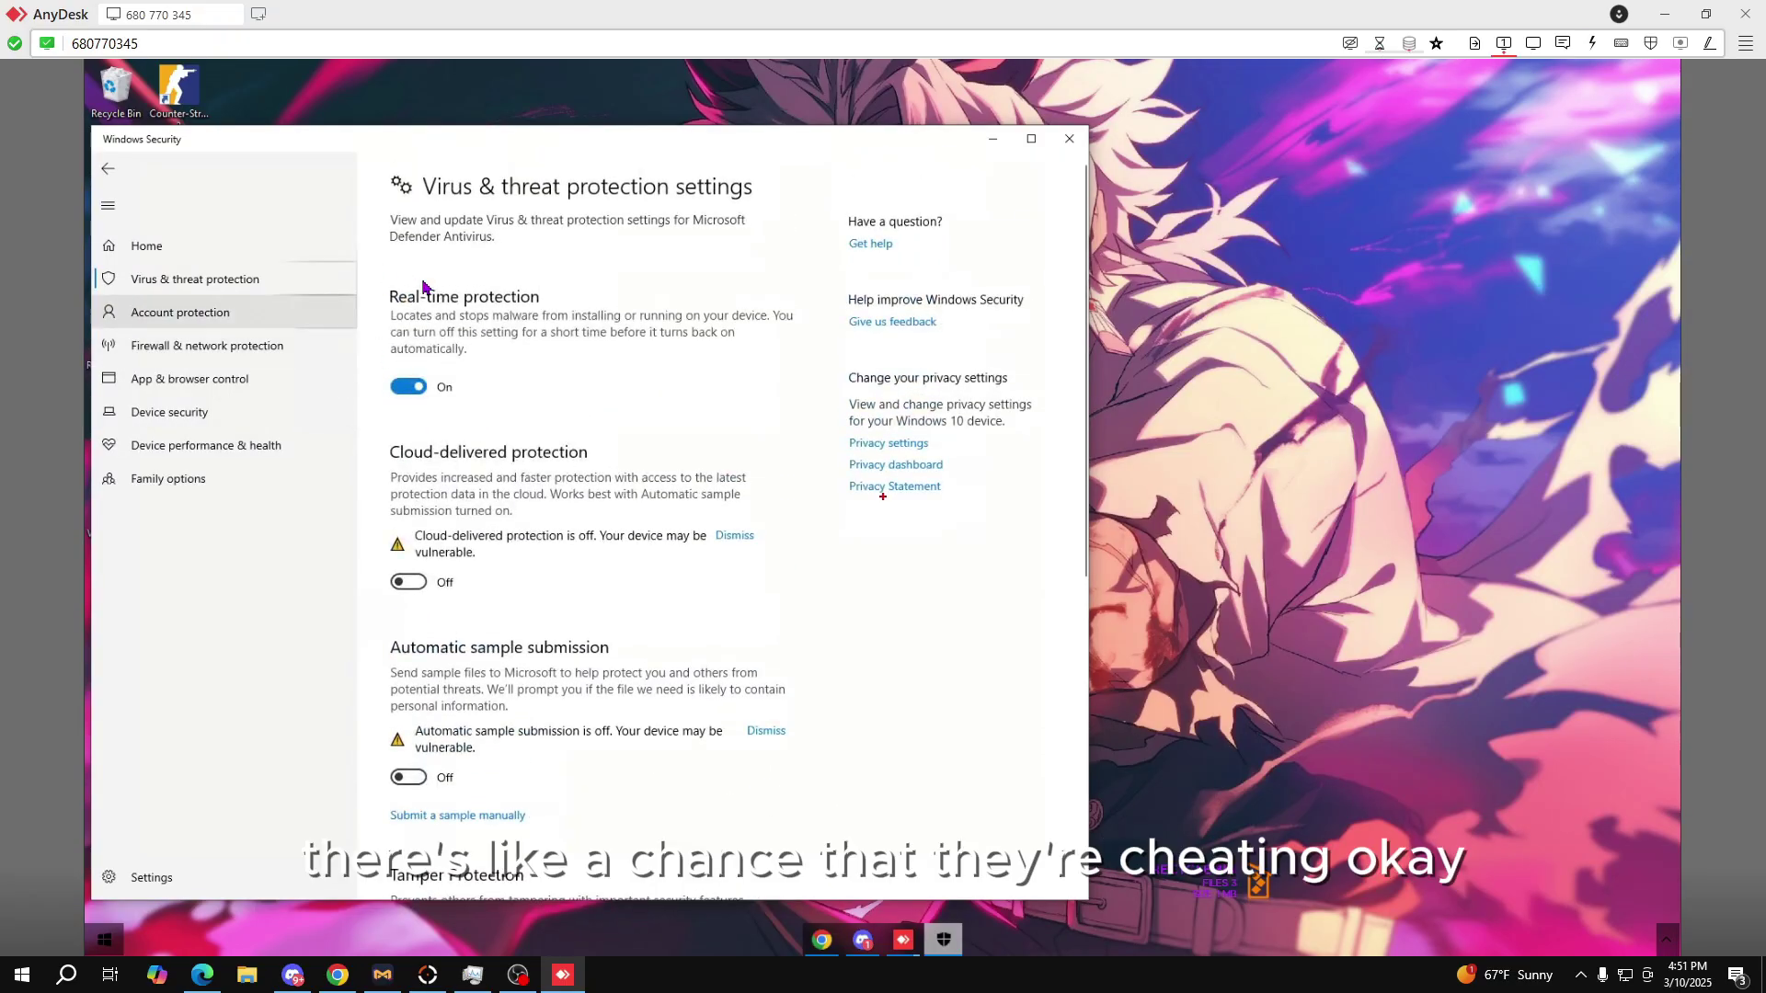
left_click(274, 284)
left_click(435, 674)
scroll(407, 540, "down", 5)
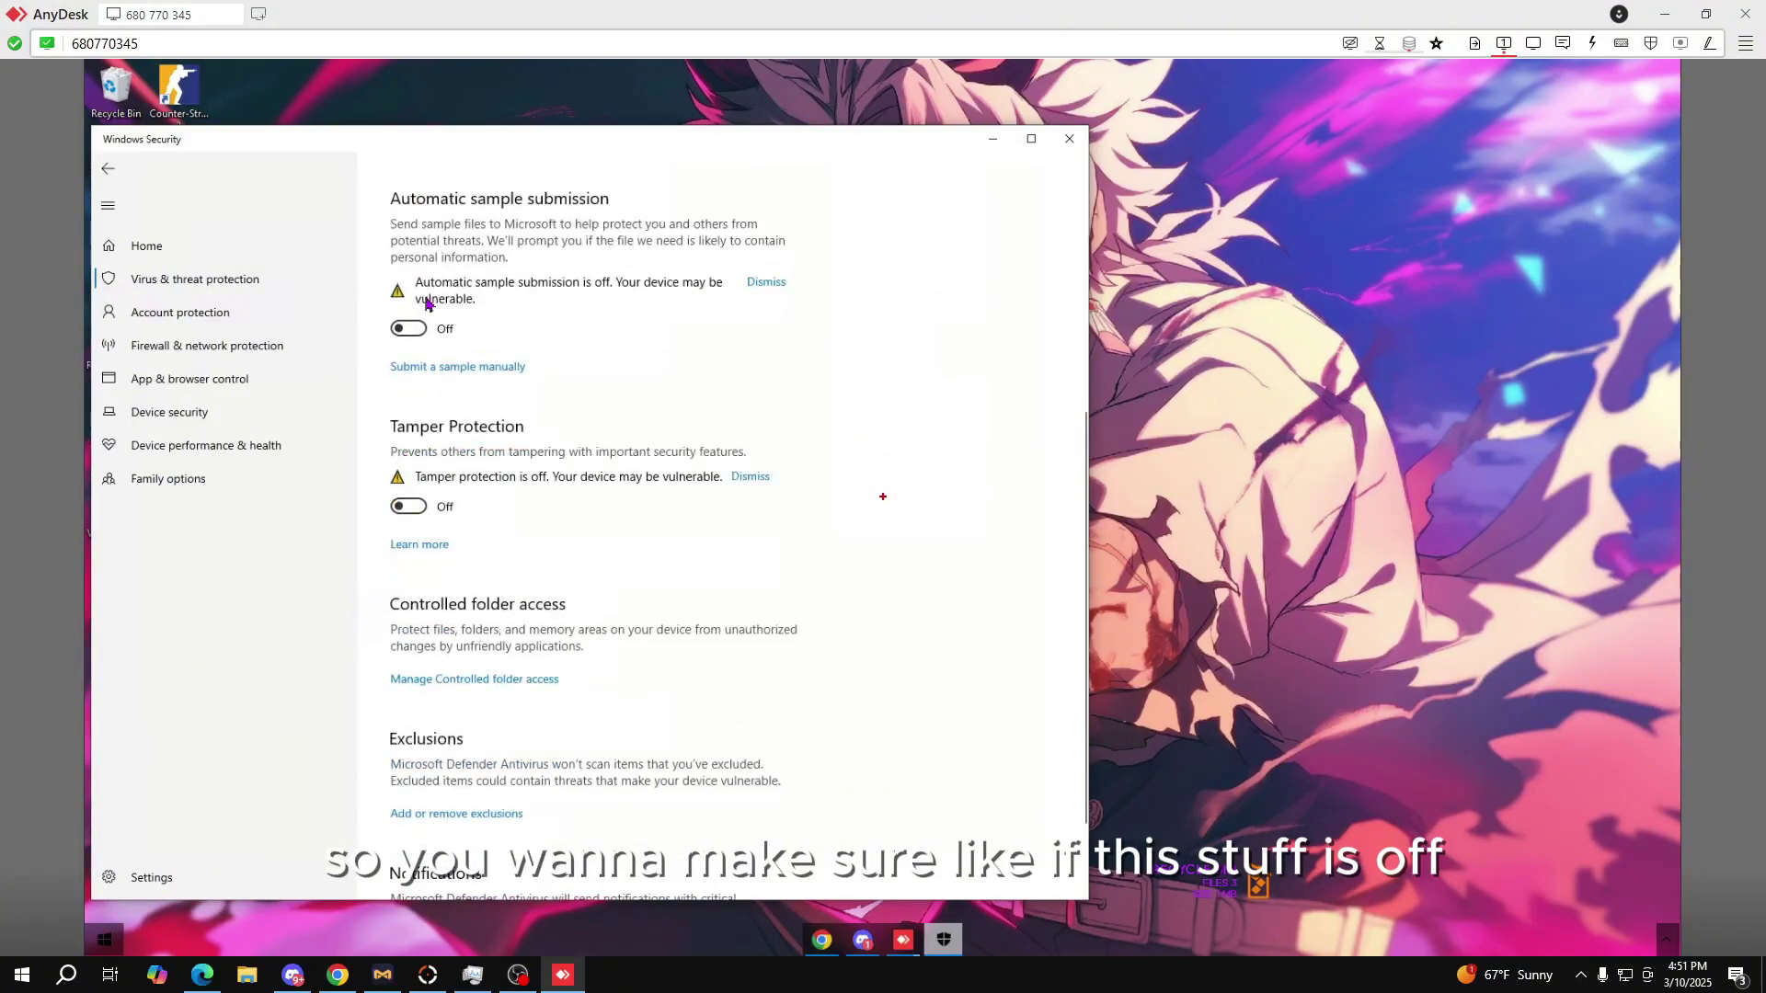
scroll(428, 304, "up", 2)
scroll(472, 710, "down", 4)
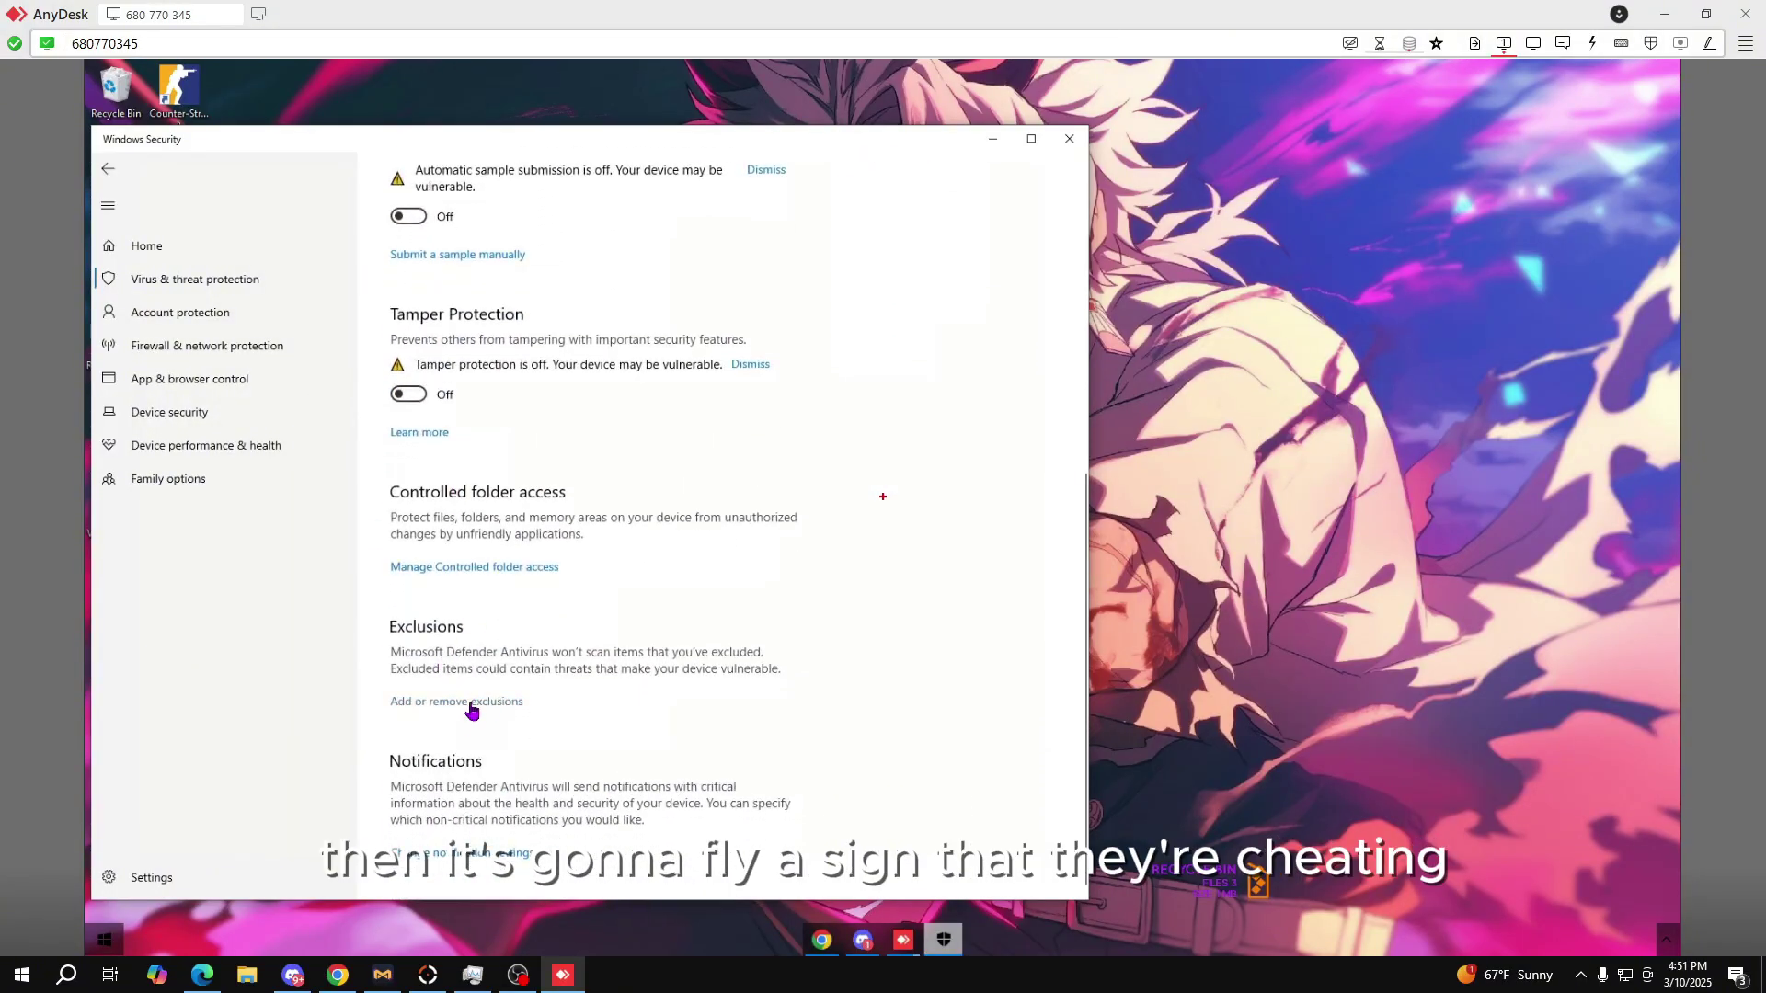
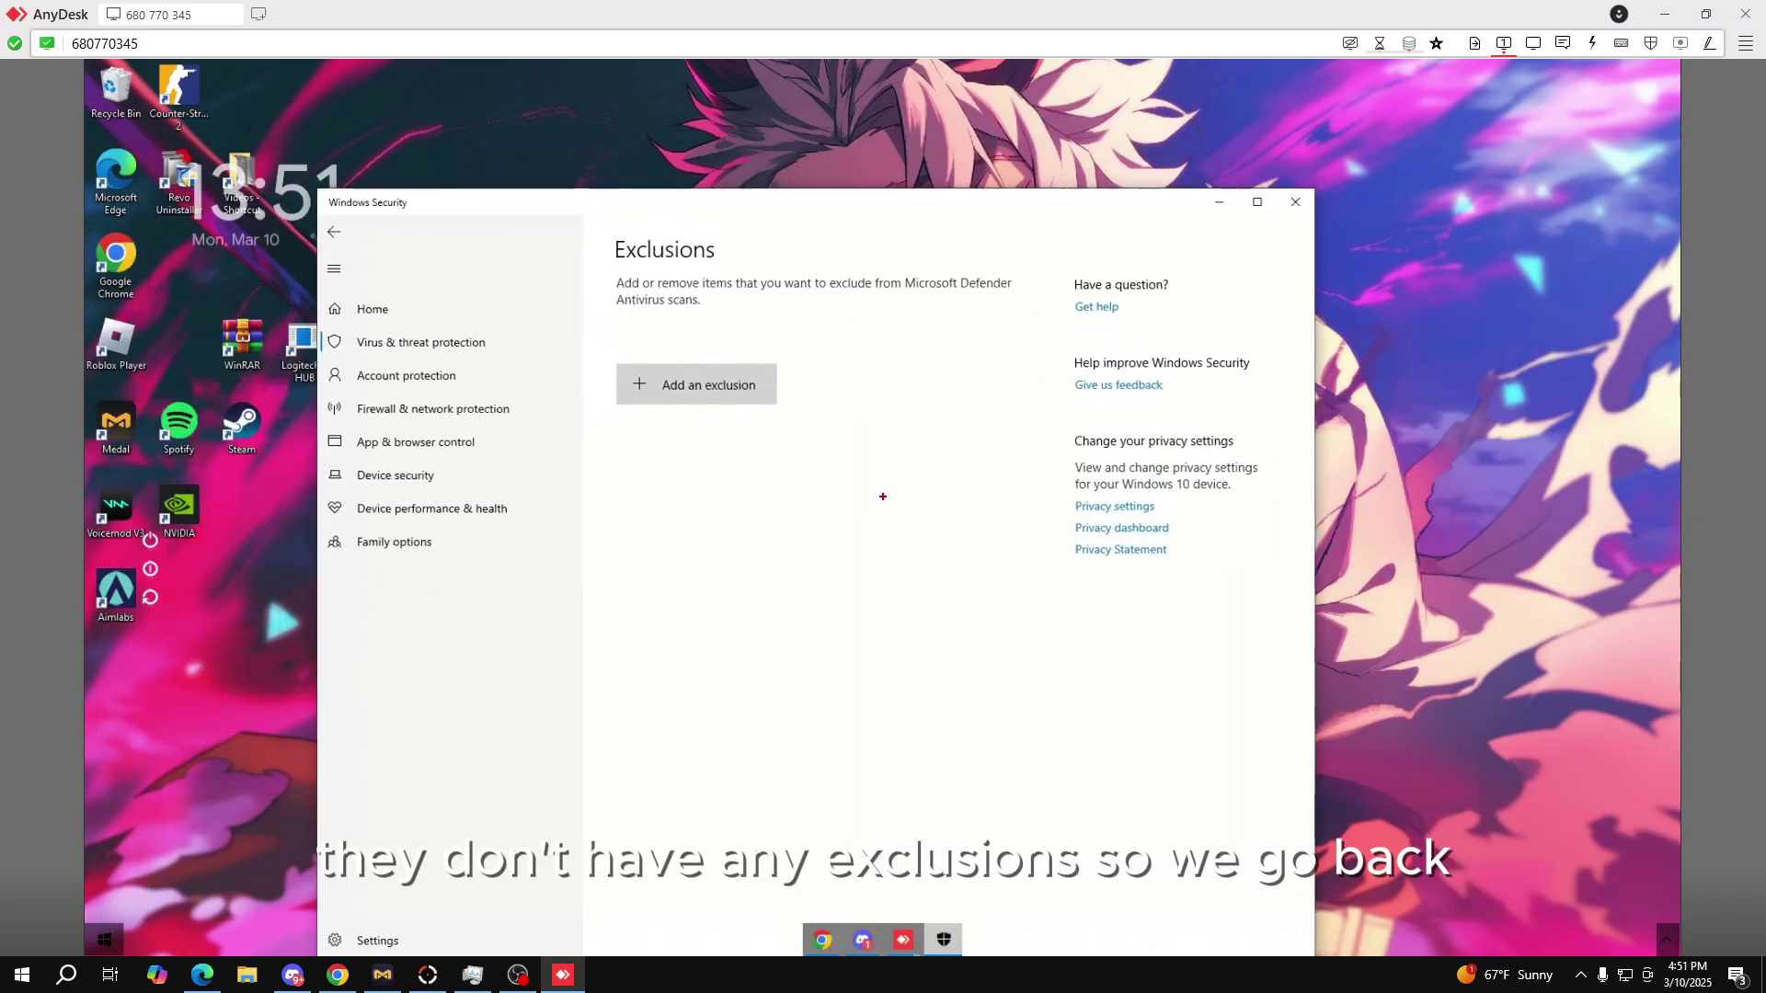
Step: Open Virus & threat protection and go to its Protection history
left_click(406, 344)
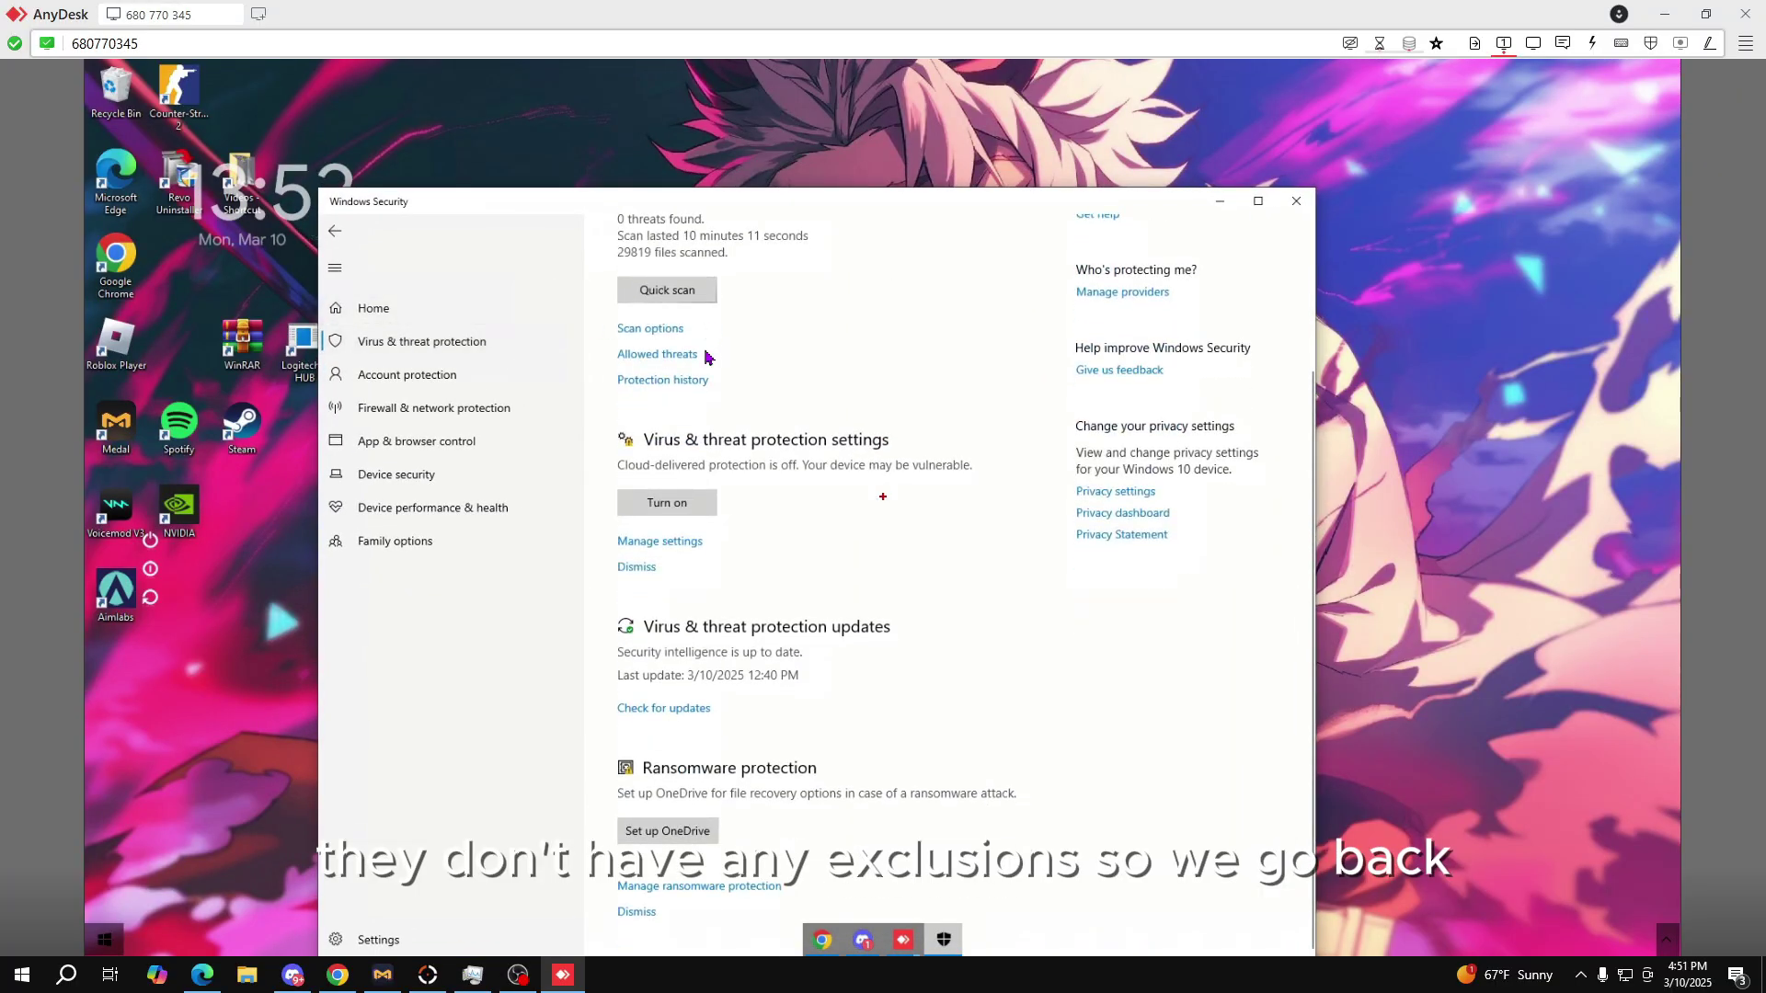
scroll(734, 521, "up", 2)
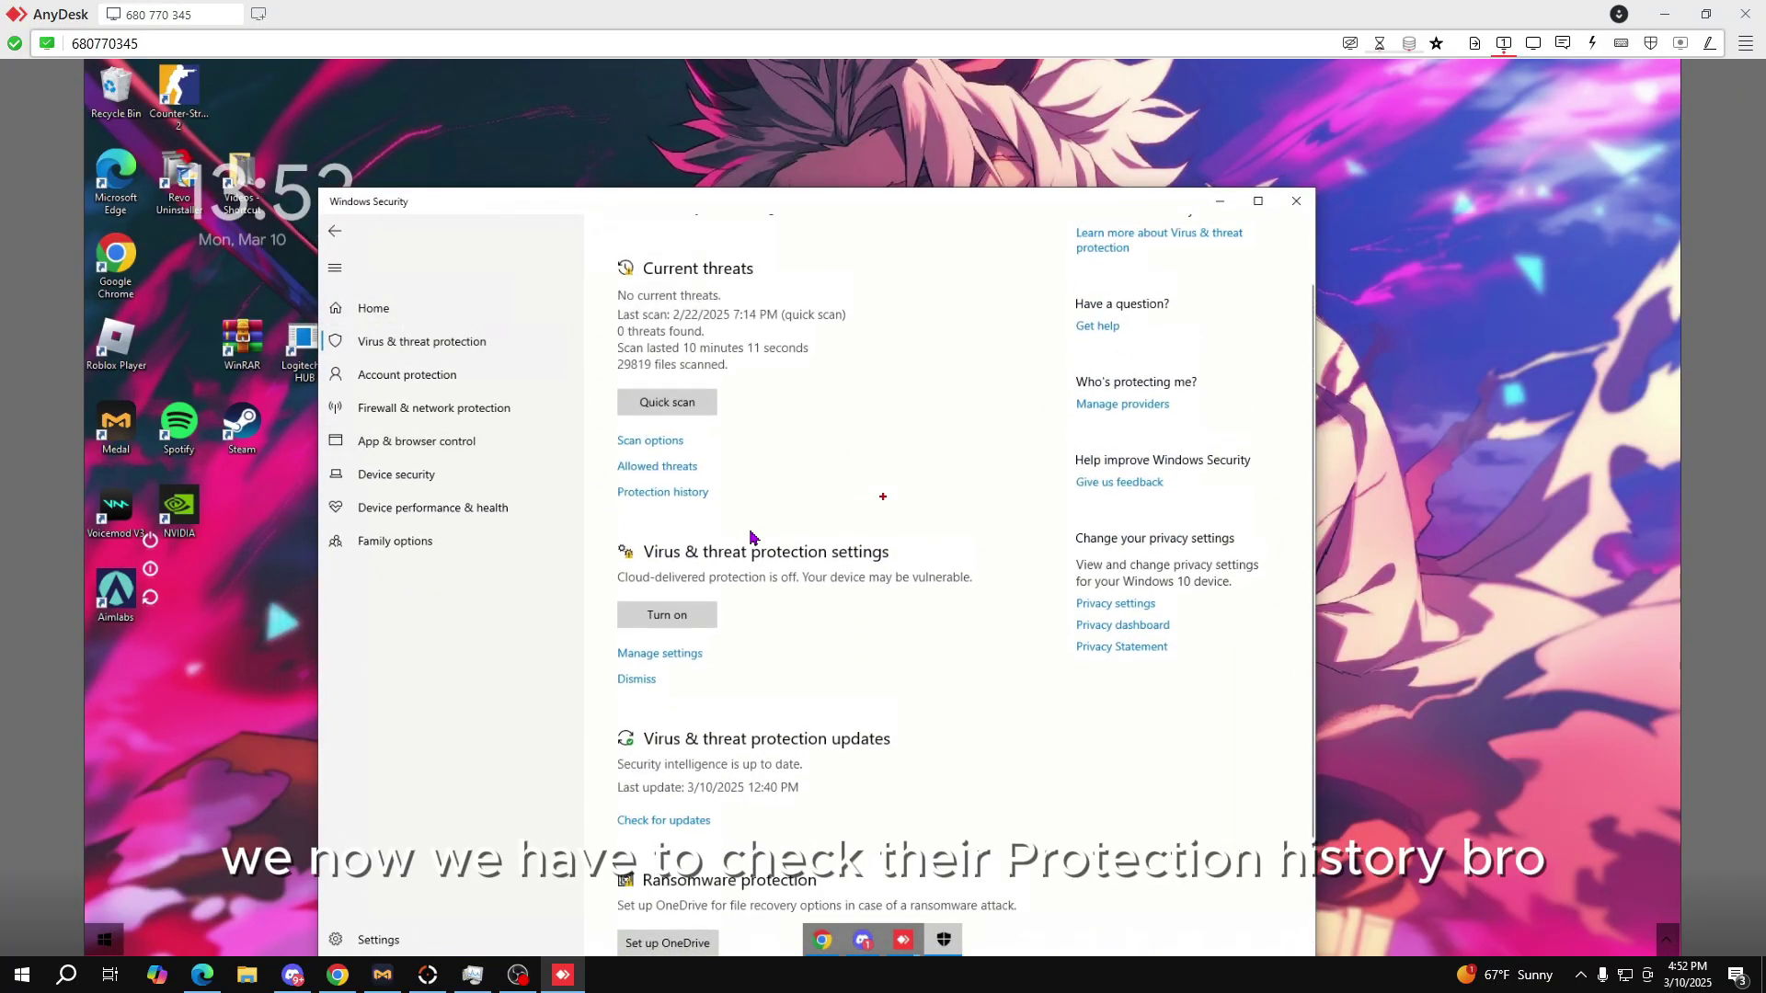
scroll(695, 505, "up", 1)
left_click(678, 530)
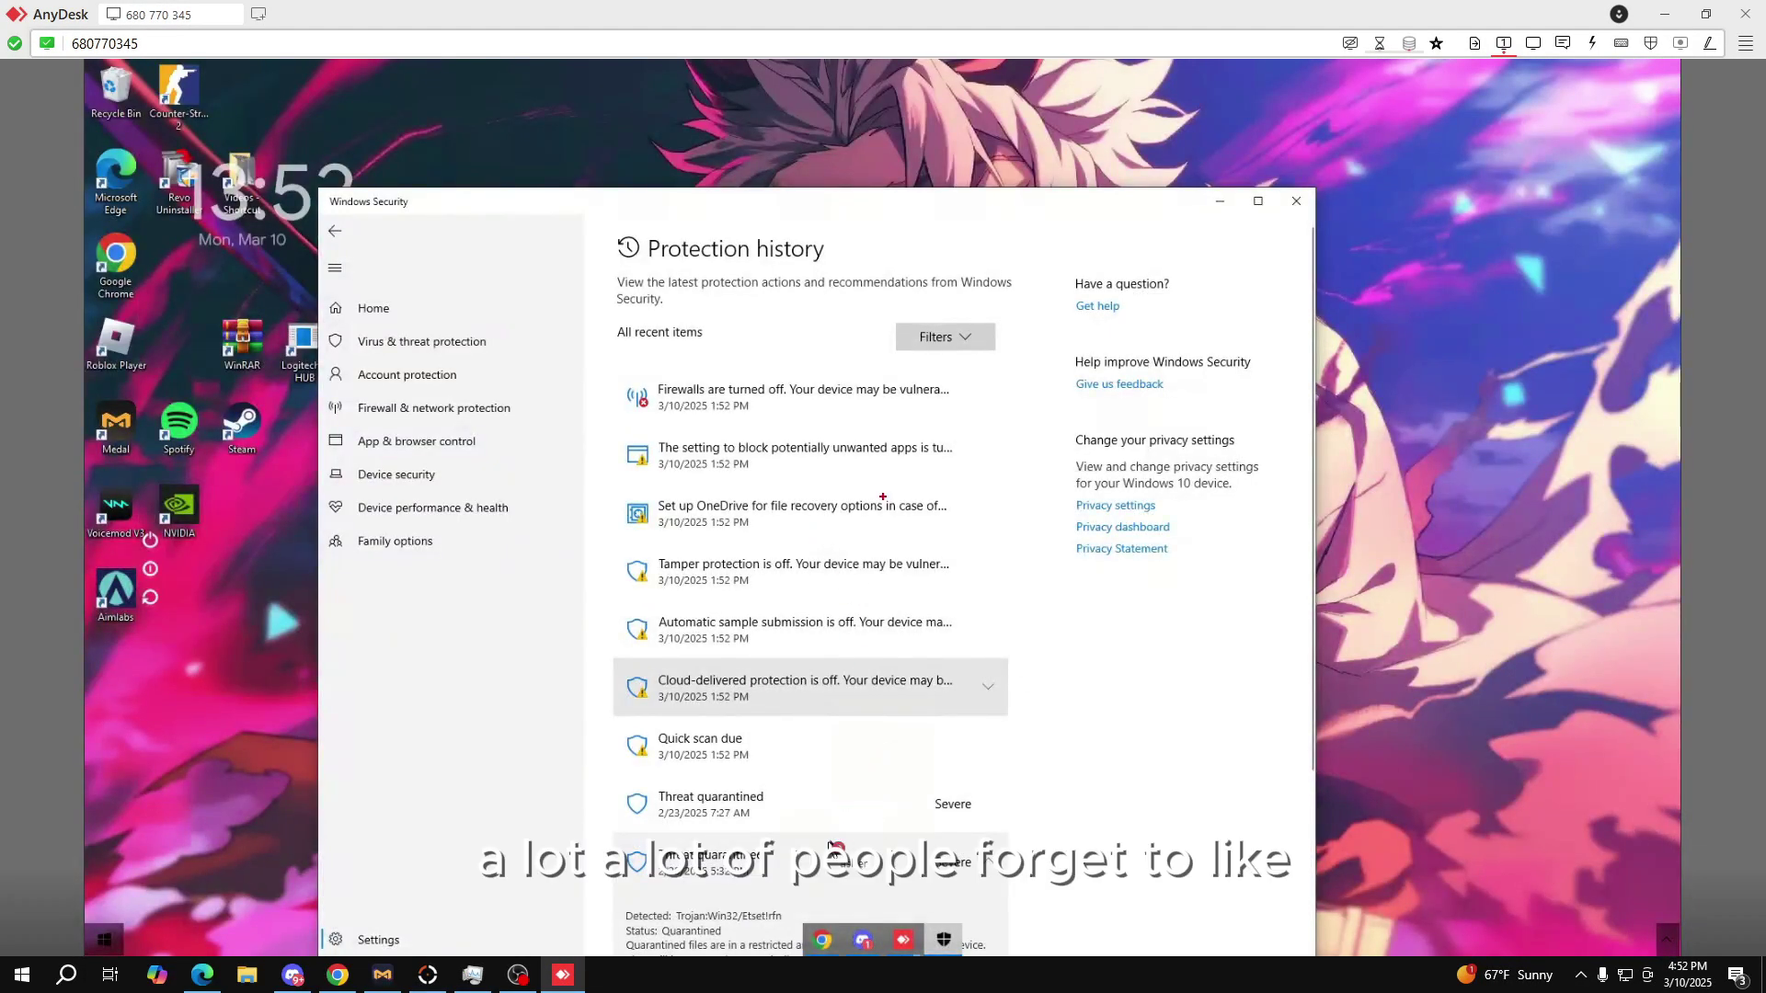
Step: Expand the 2/23/2025 quarantined Trojan:Win32/Malgent entry, select its file path, and close Windows Security
scroll(980, 782, "down", 3)
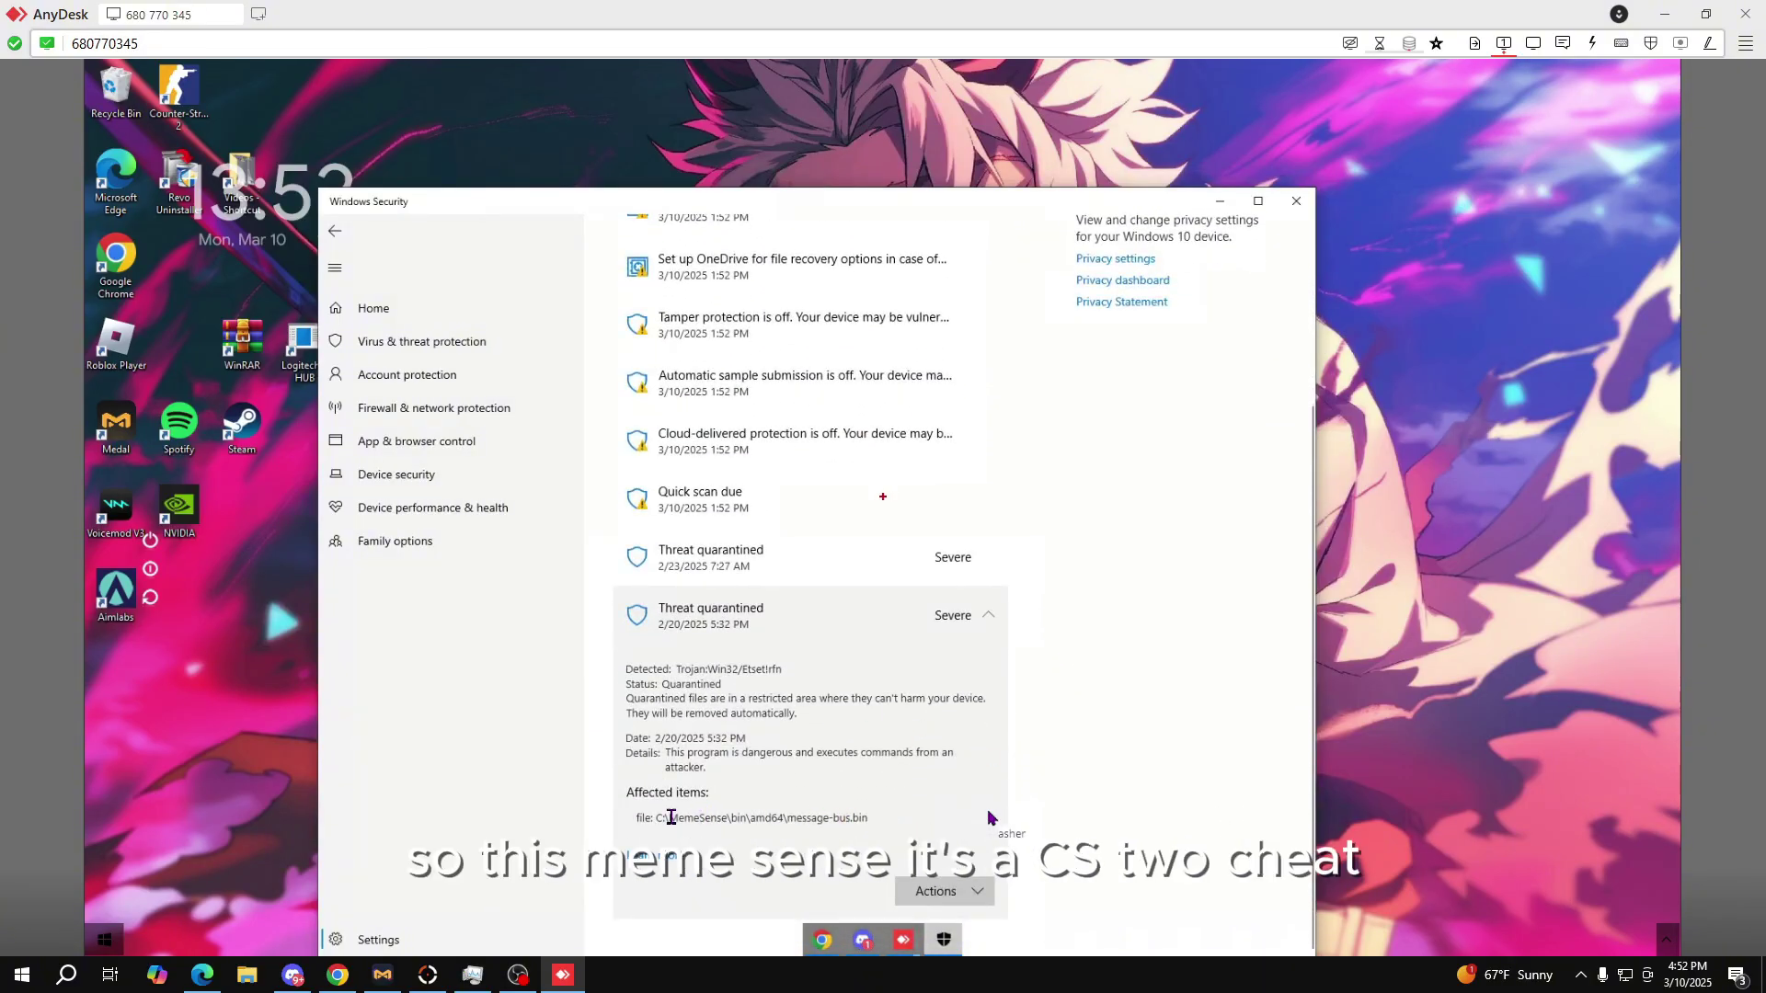
left_click(747, 556)
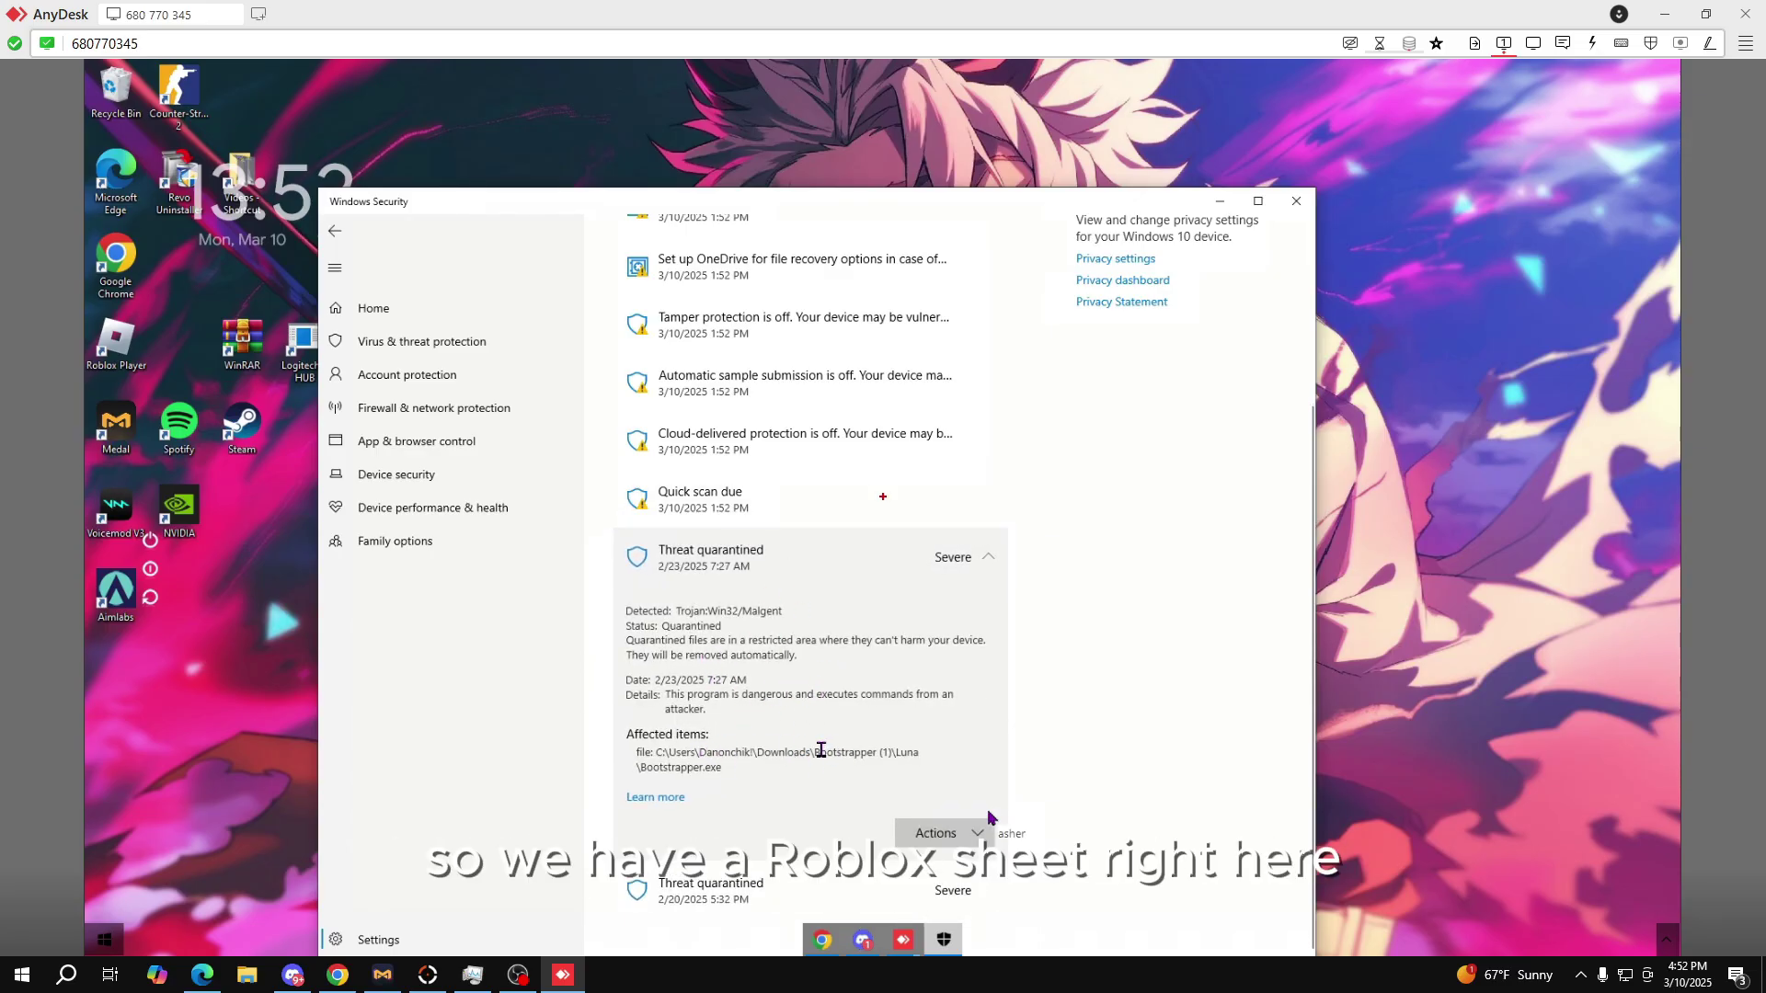
left_click_drag(848, 756, 897, 768)
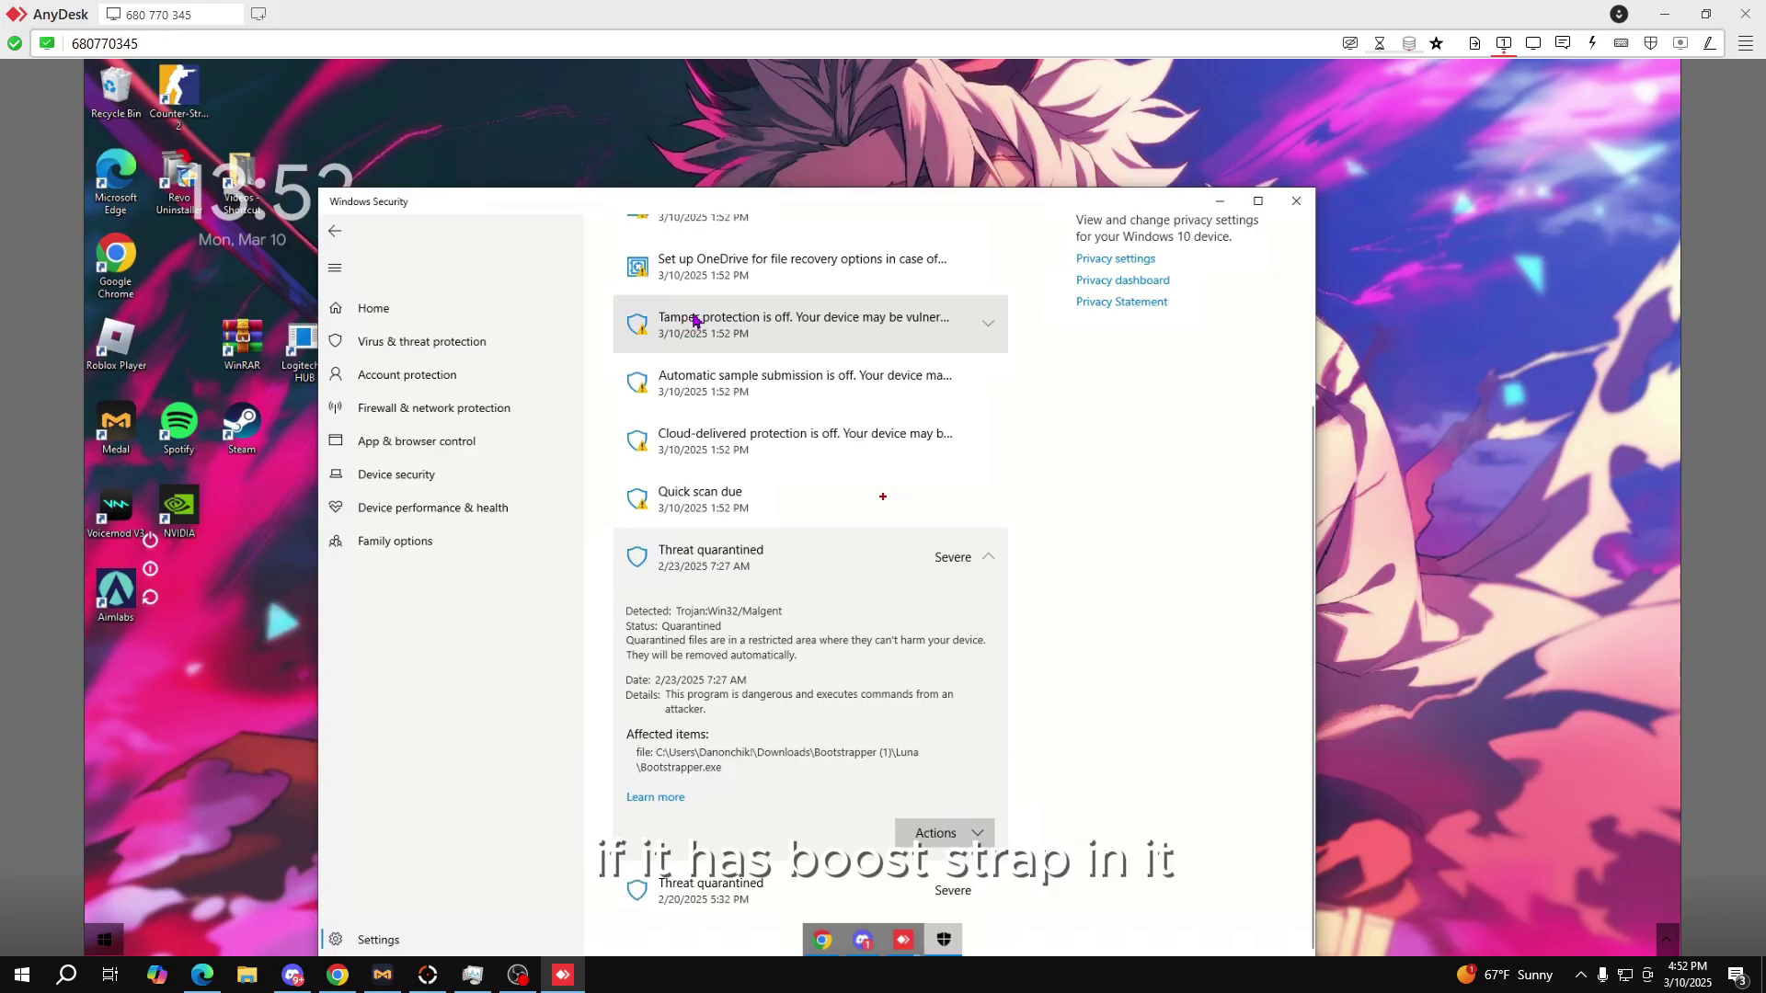
scroll(800, 508, "up", 3)
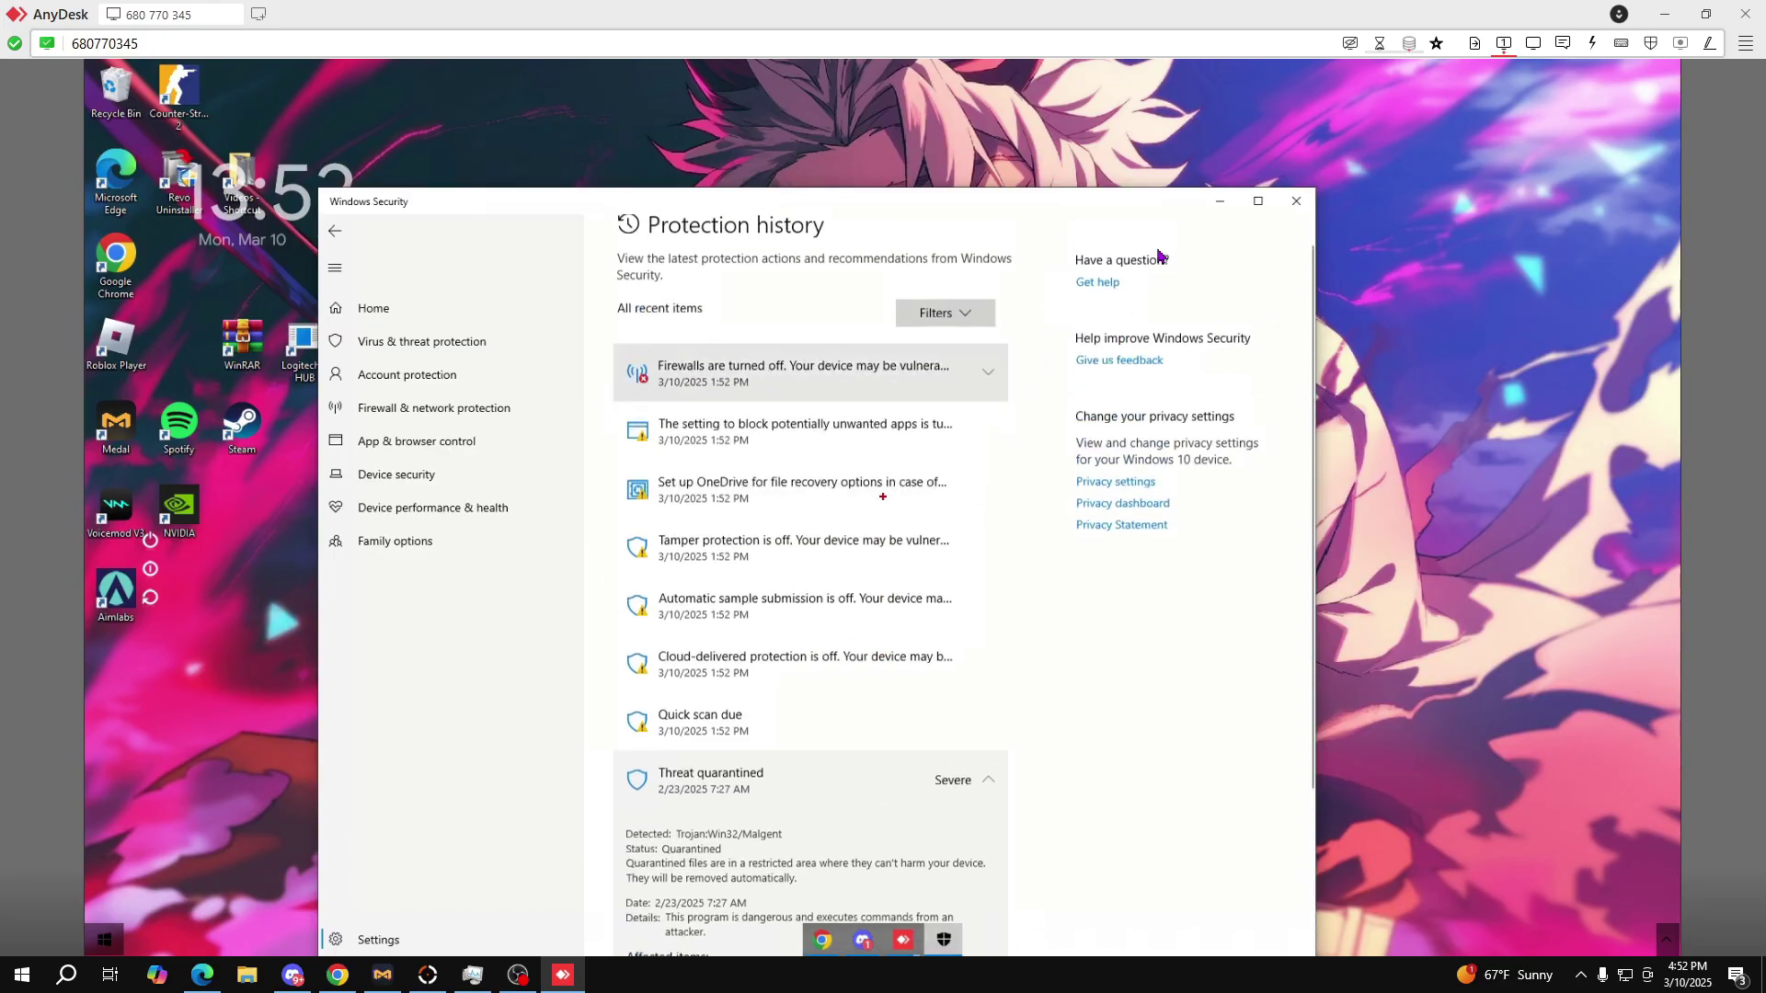
left_click(1293, 204)
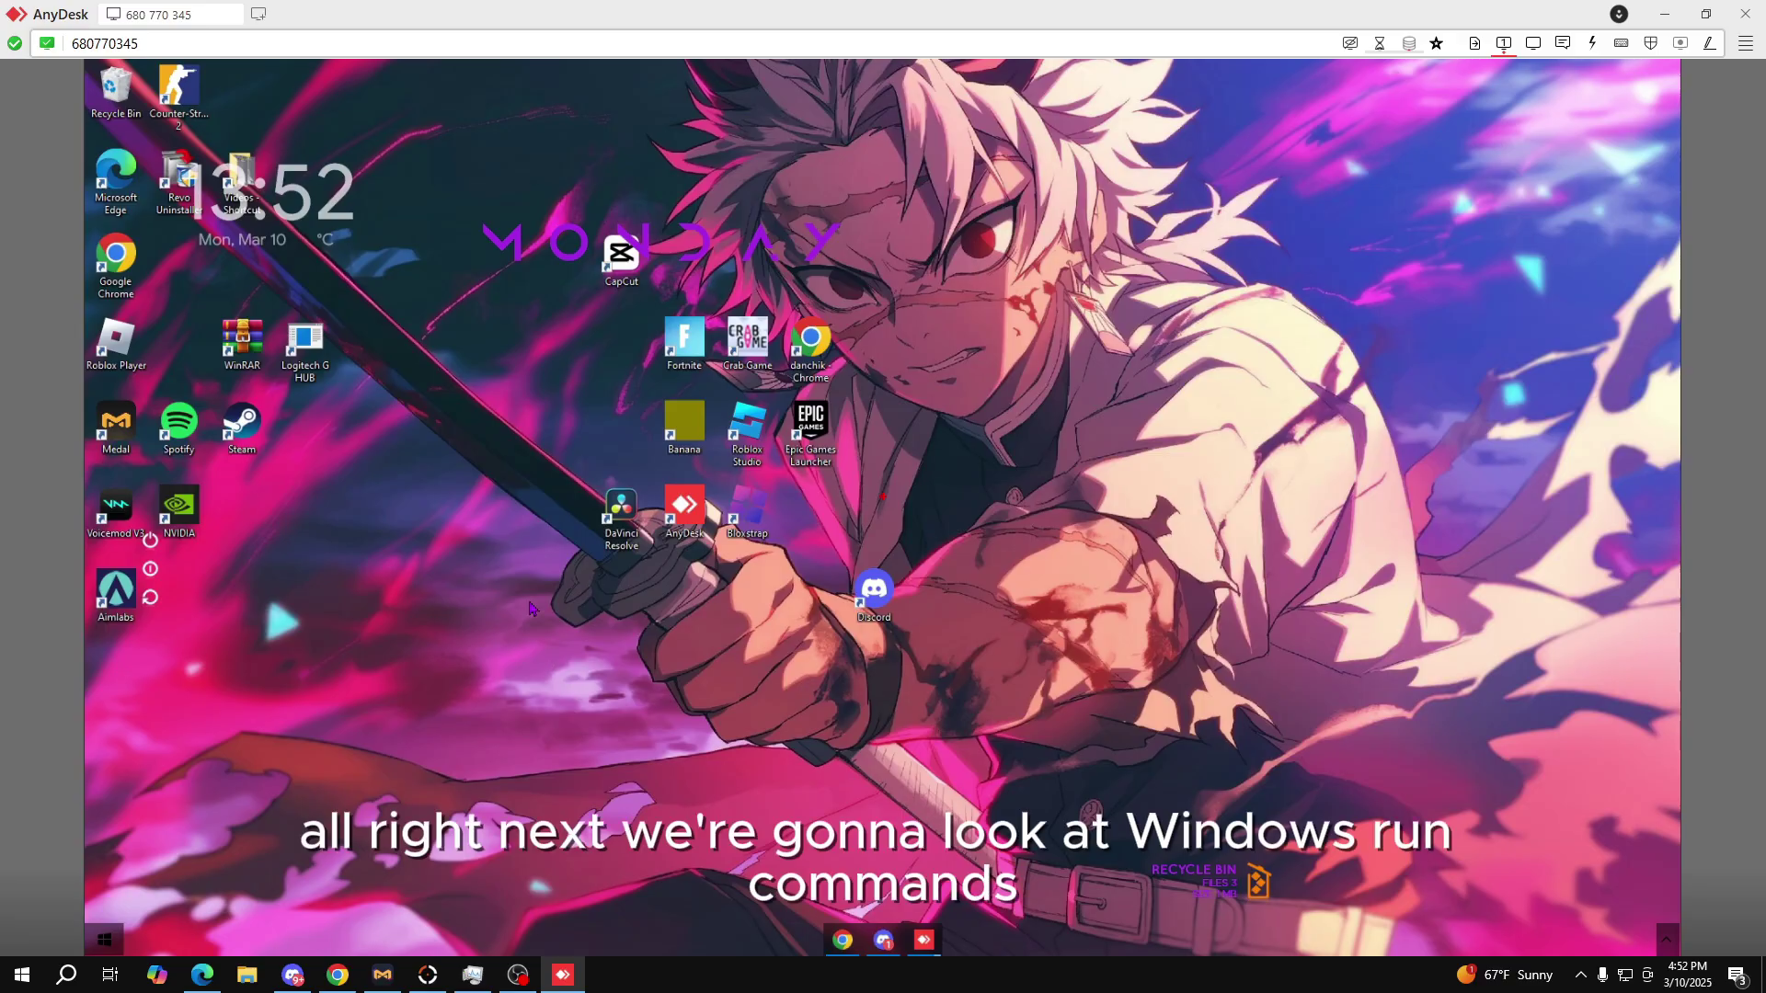
Step: Open the Recent folder with the Run command 'recent', browse its 150 items, and open fake cheats
key("super+r")
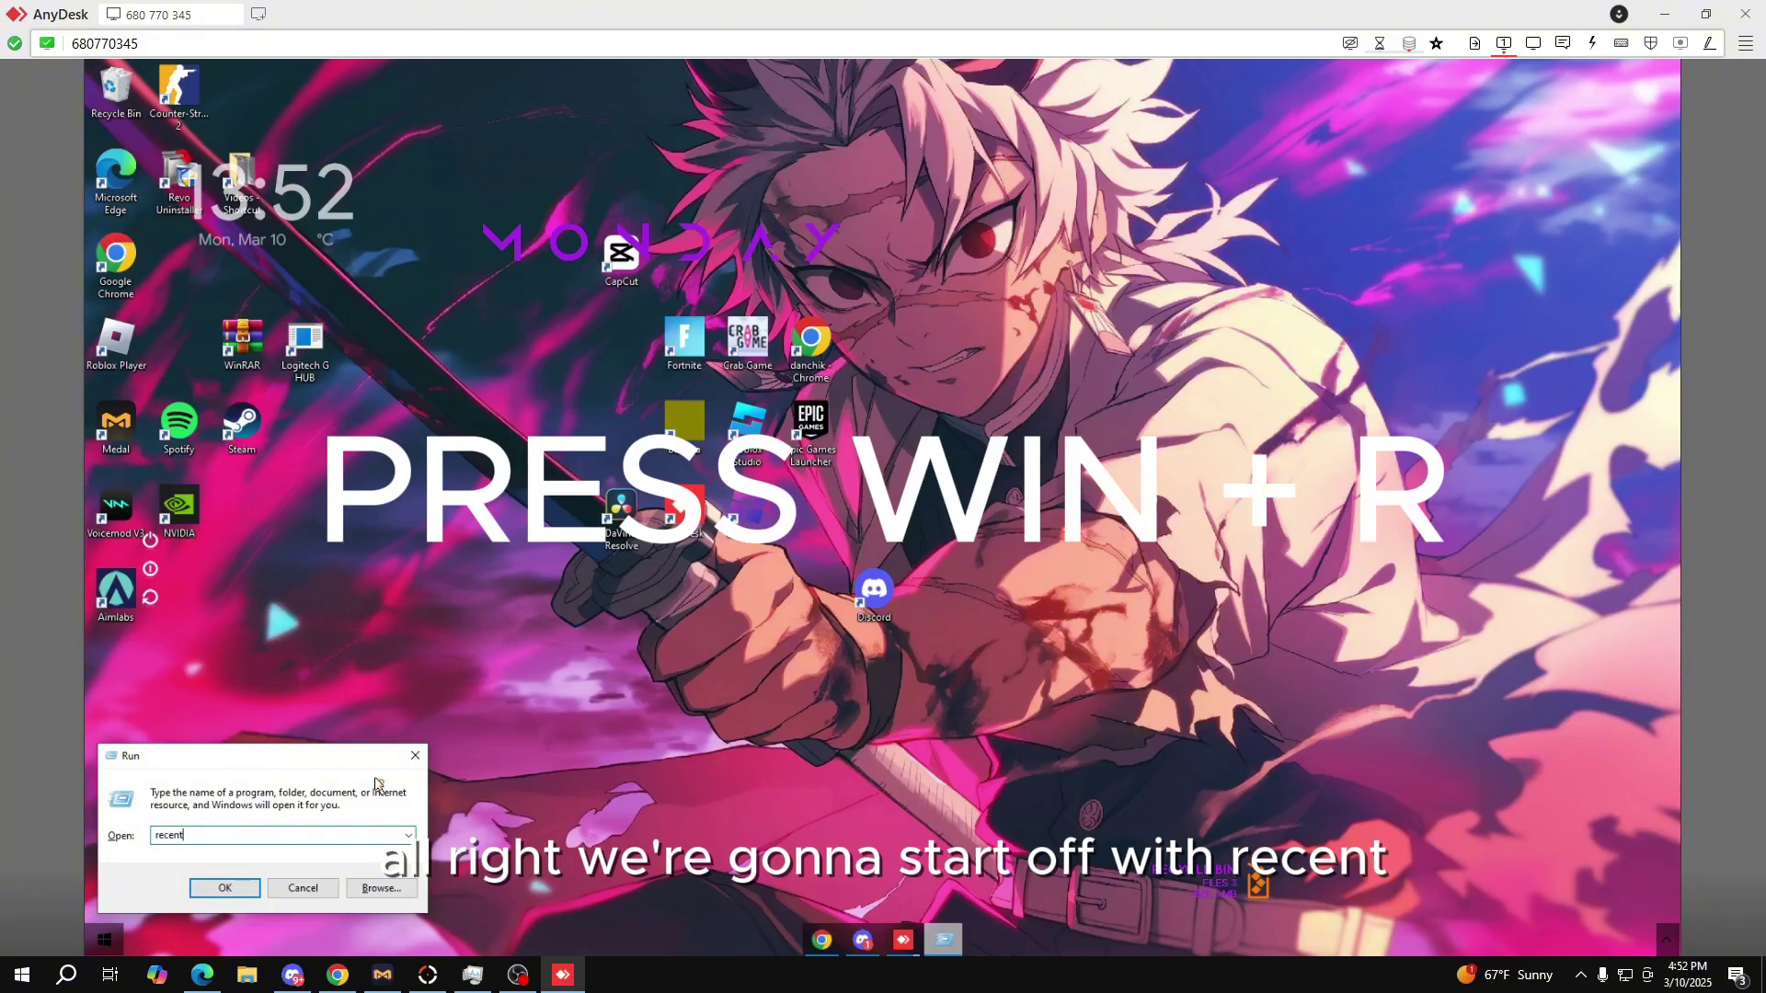
key("Return")
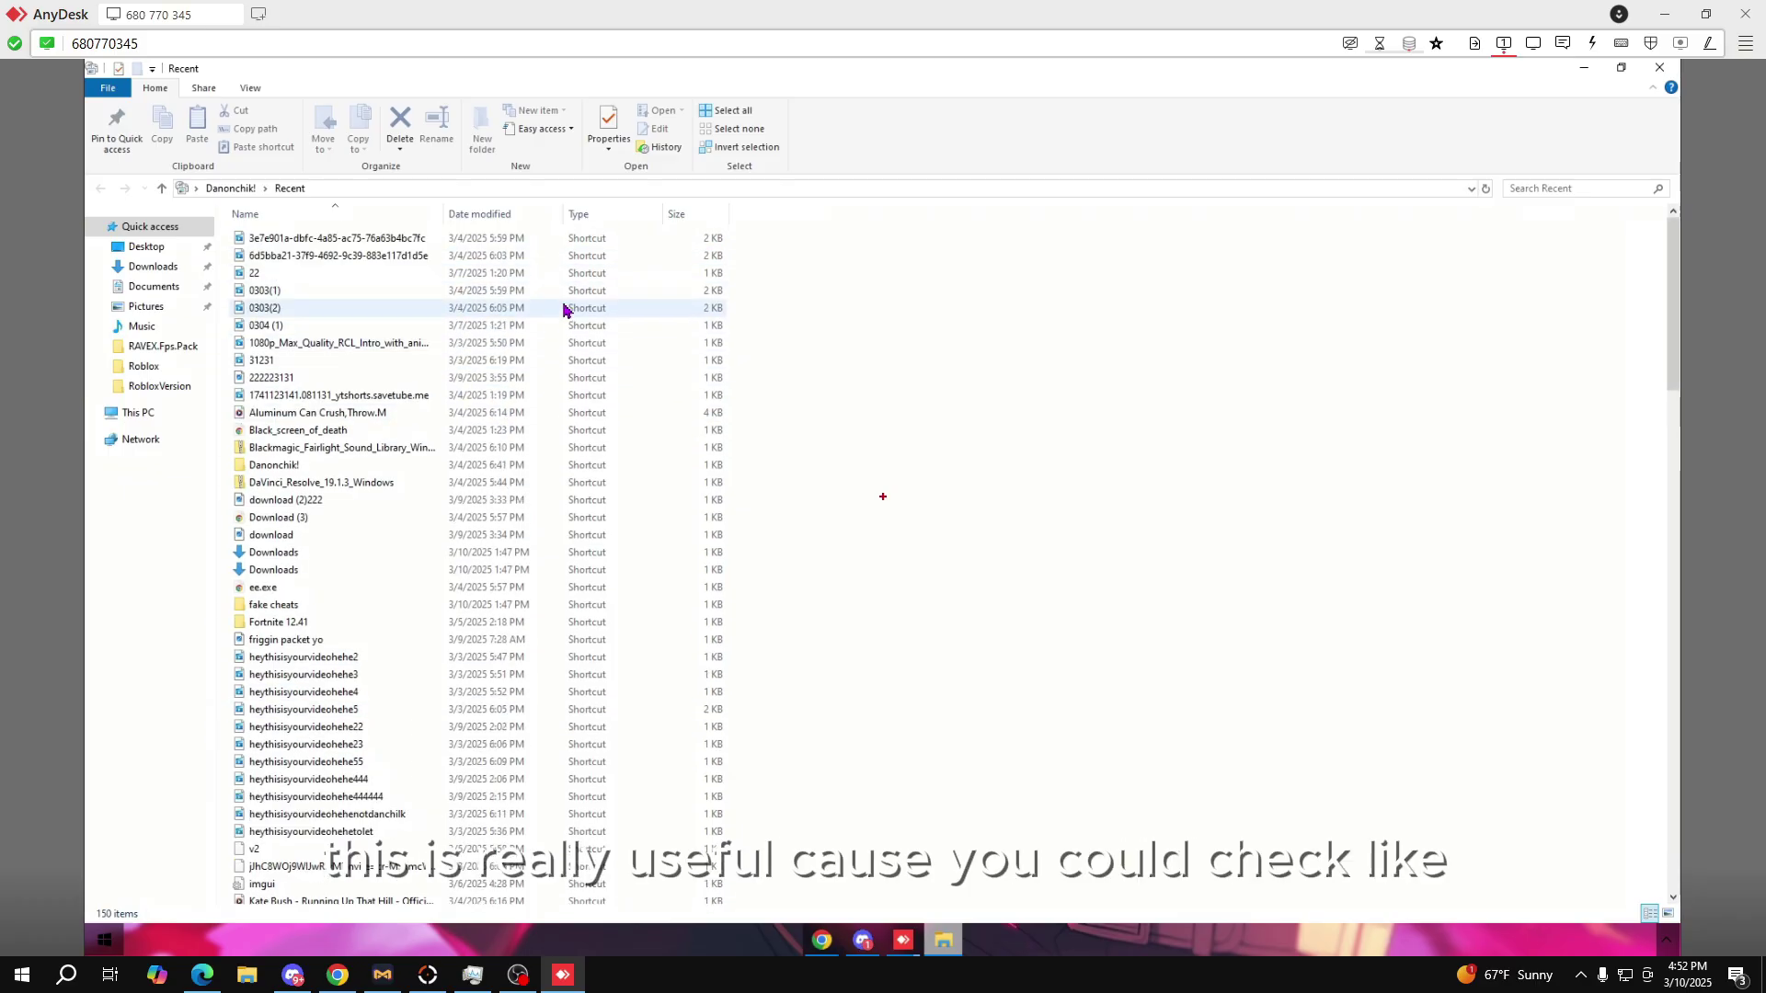
scroll(404, 264, "down", 11)
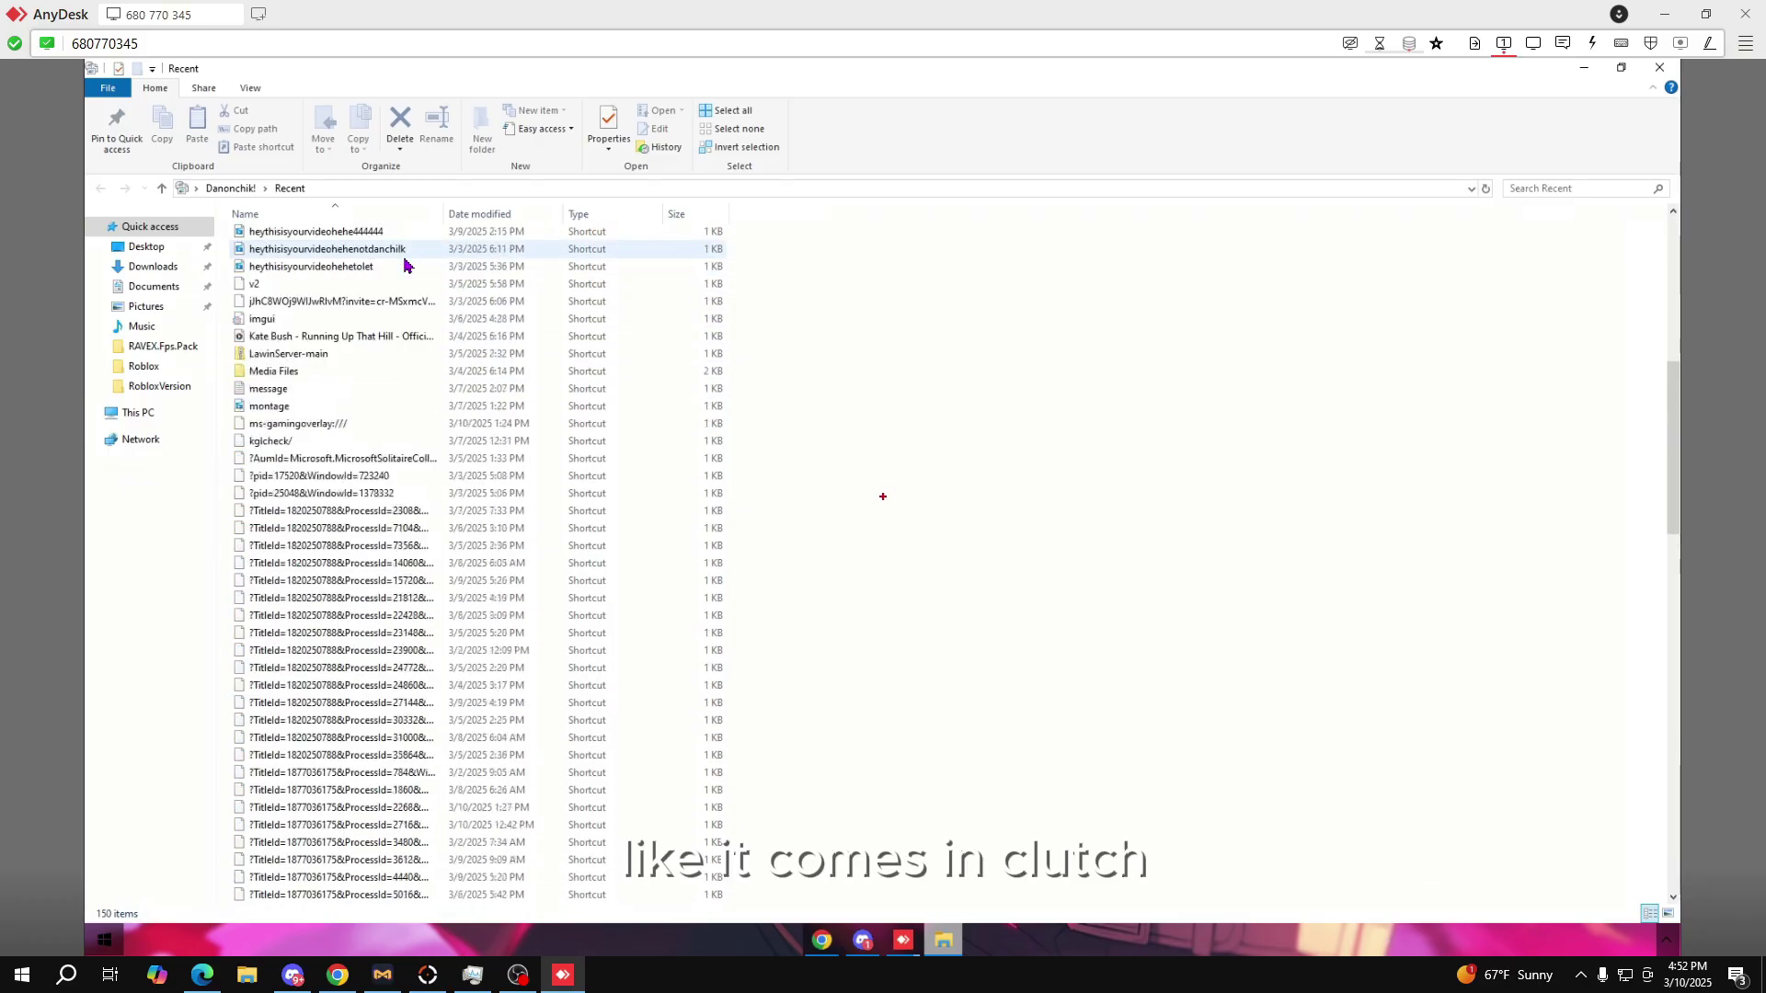
scroll(405, 264, "down", 20)
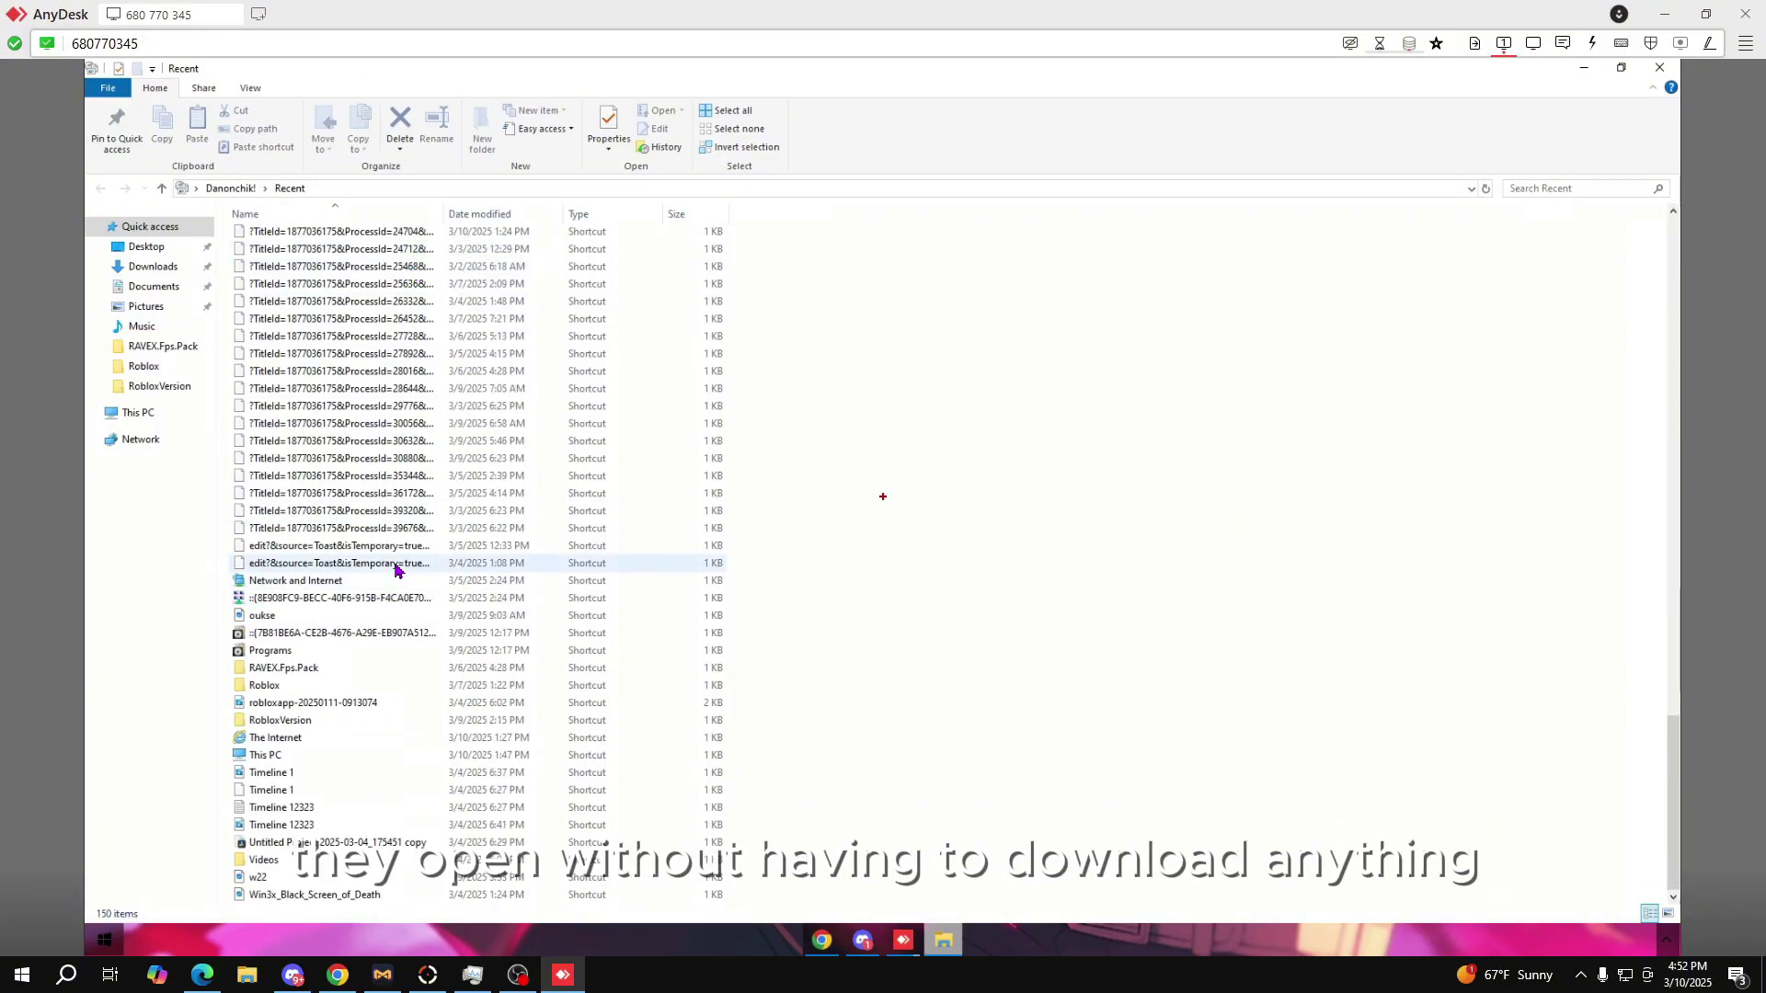
scroll(395, 566, "up", 20)
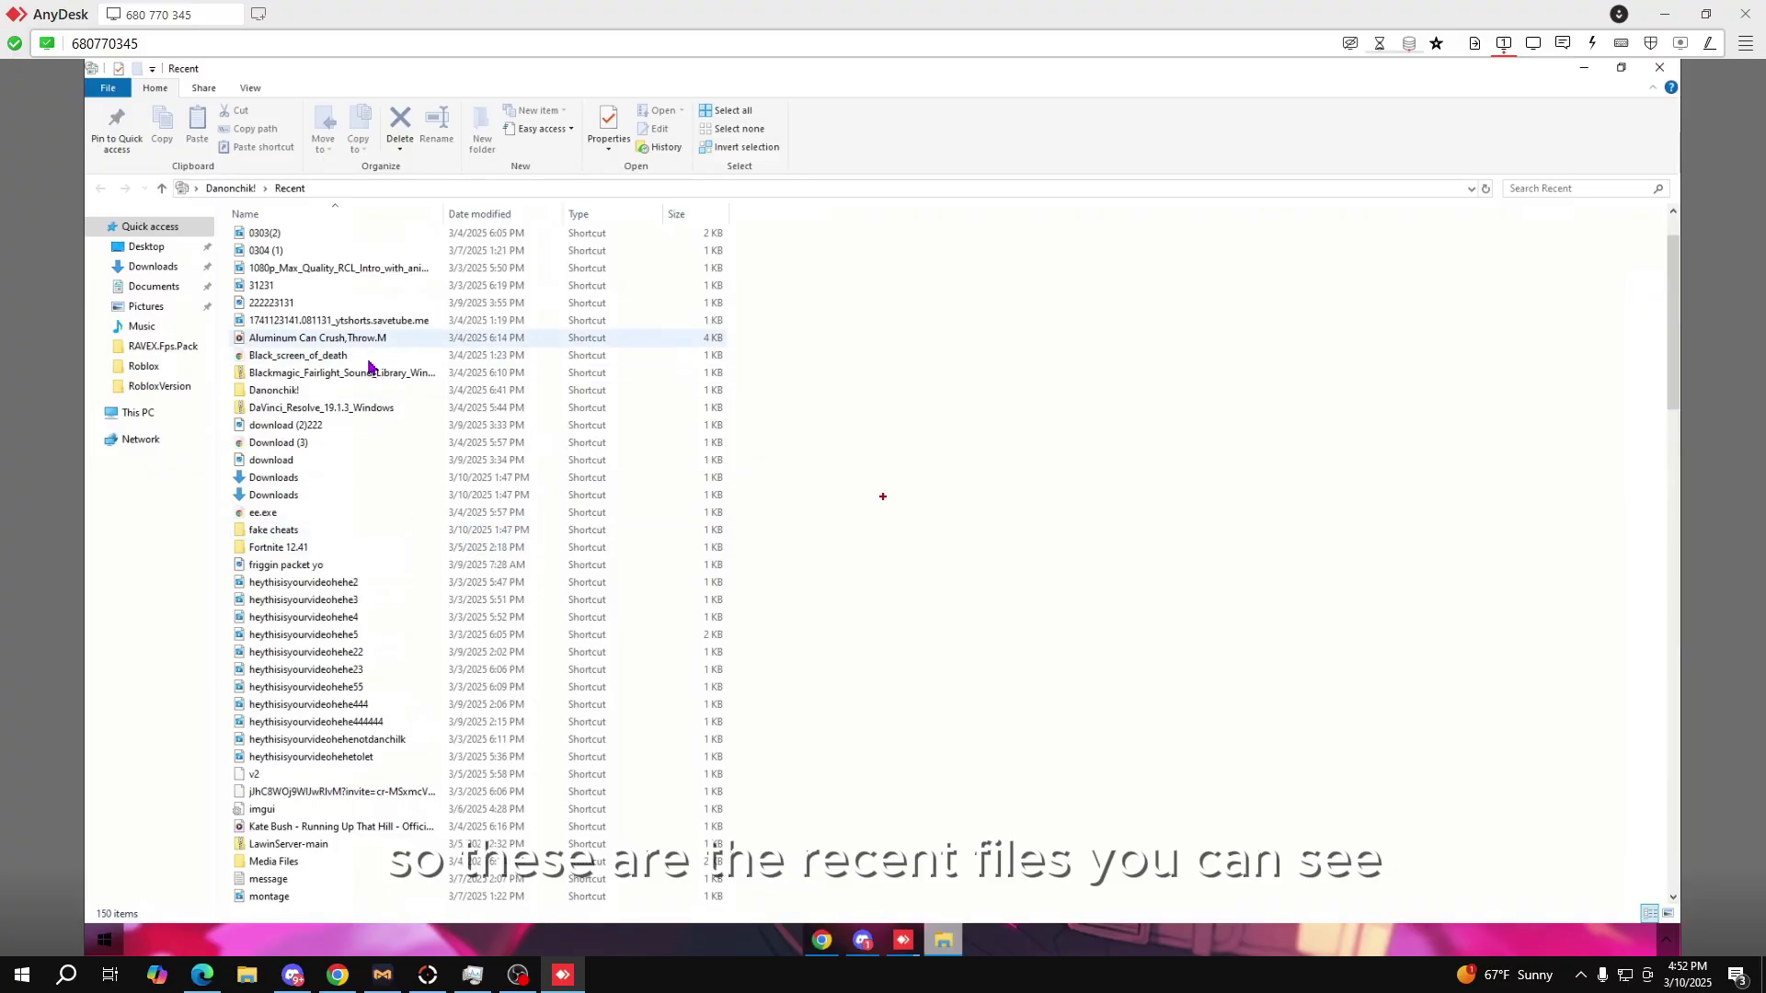
double_click(287, 531)
Step: View the RAVEX.Fps.Pack folder's five files, then go back up to Downloads
double_click(279, 241)
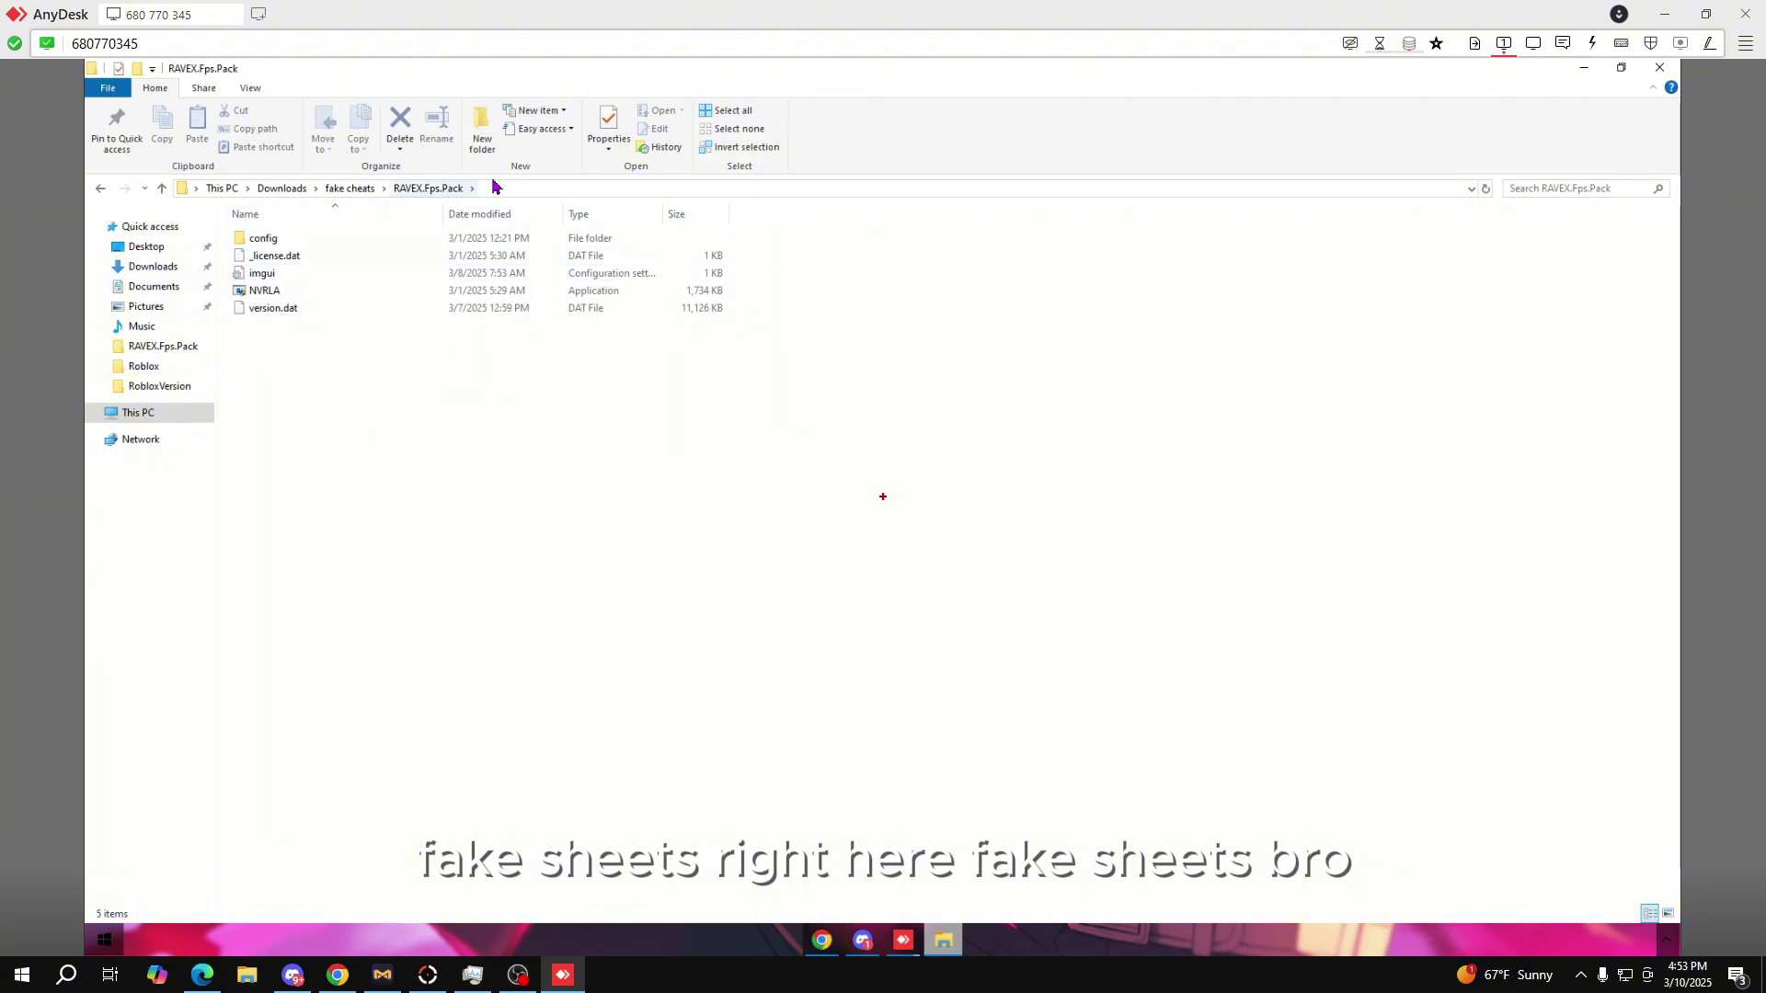
left_click(352, 188)
left_click(283, 187)
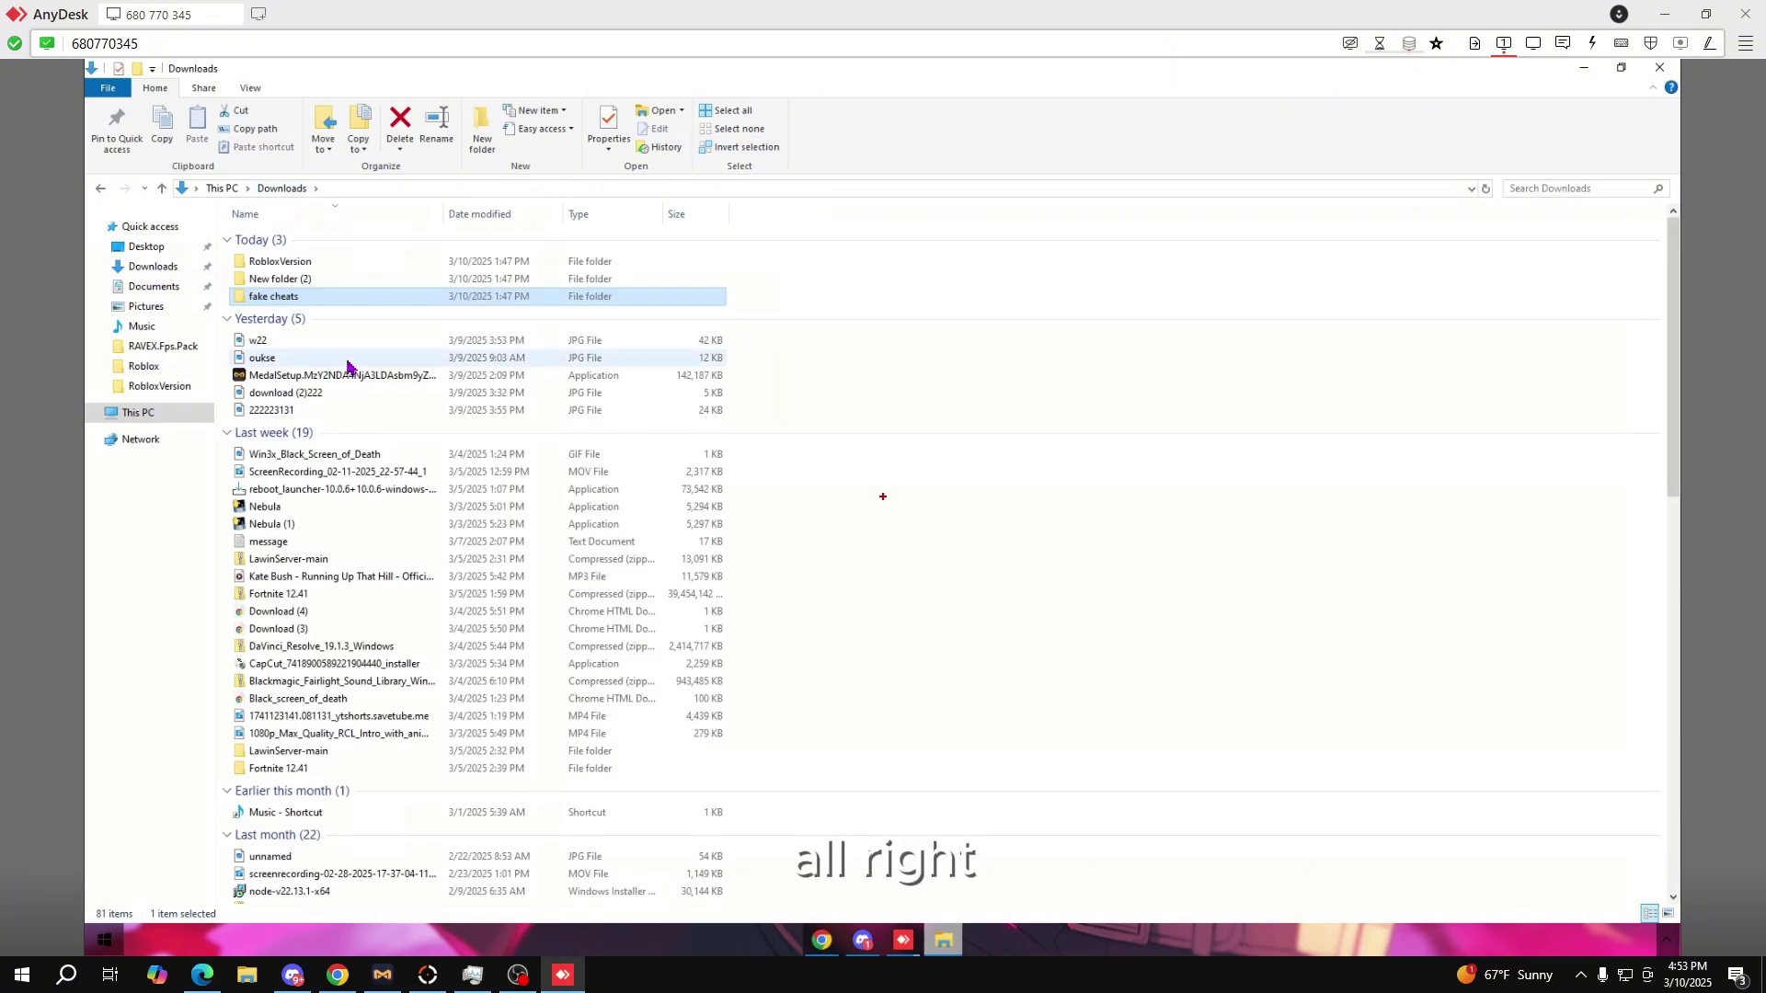
Step: Scroll through the Downloads folder's 81 date-grouped items and close File Explorer
scroll(353, 364, "down", 4)
scroll(355, 362, "up", 4)
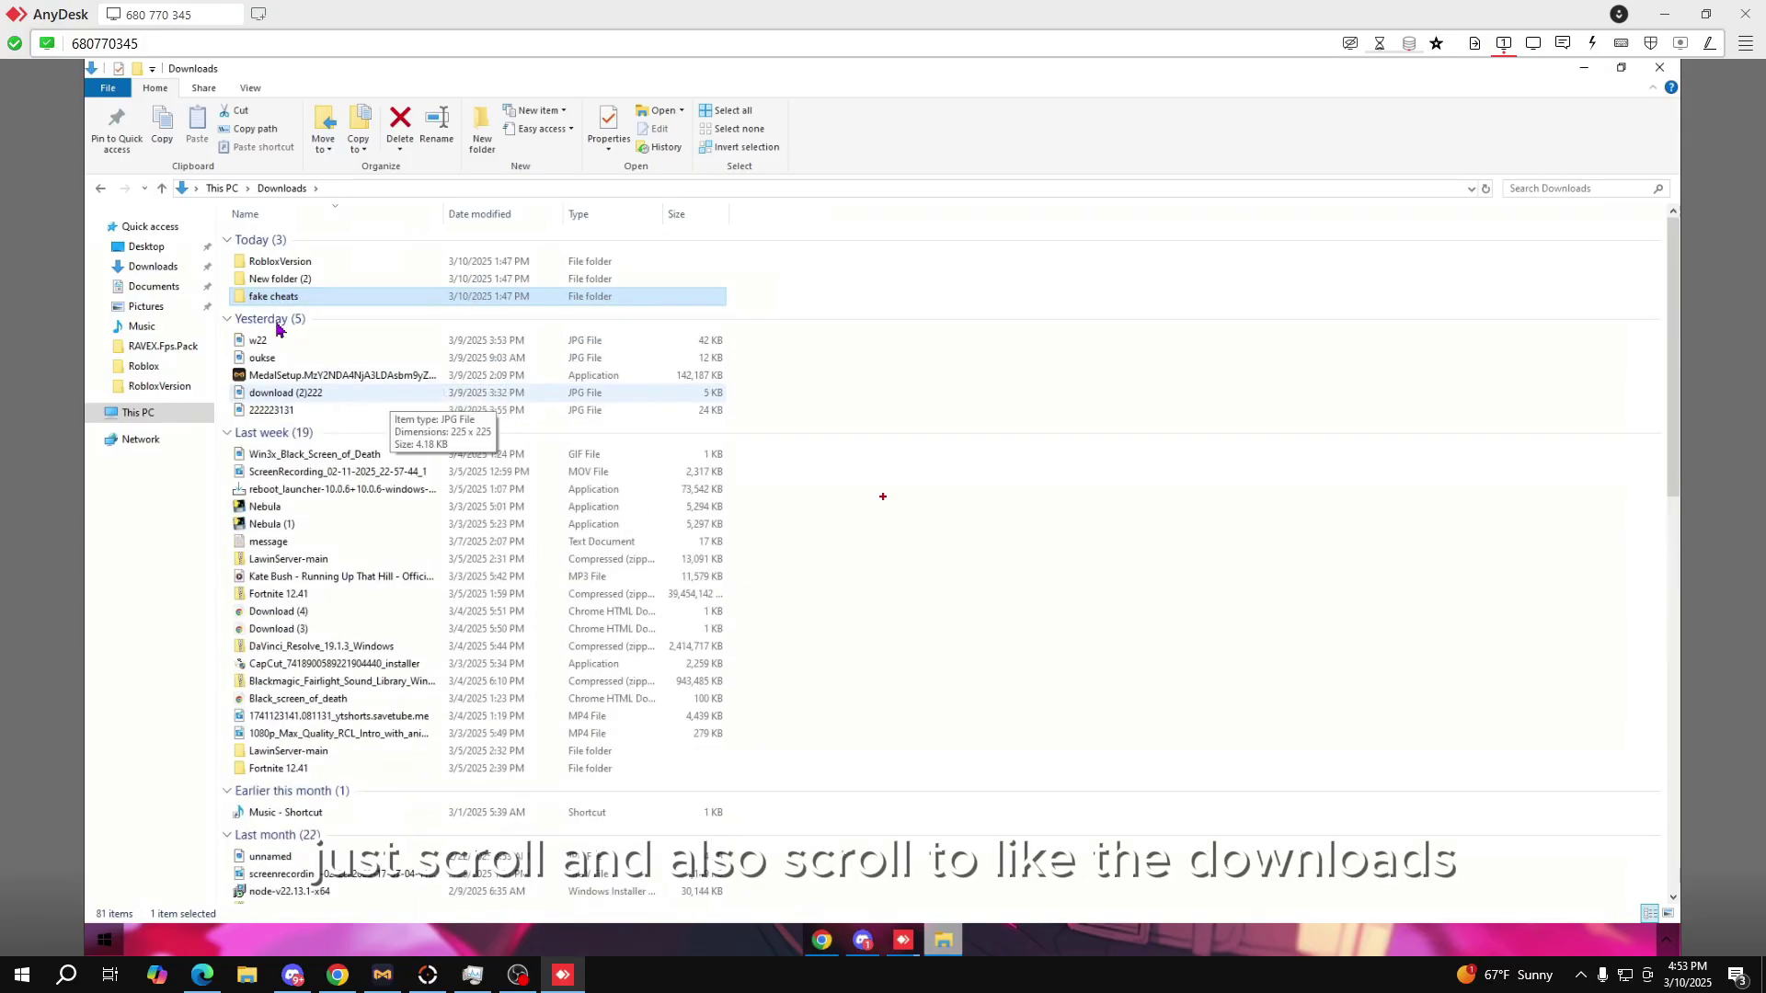
left_click(127, 268)
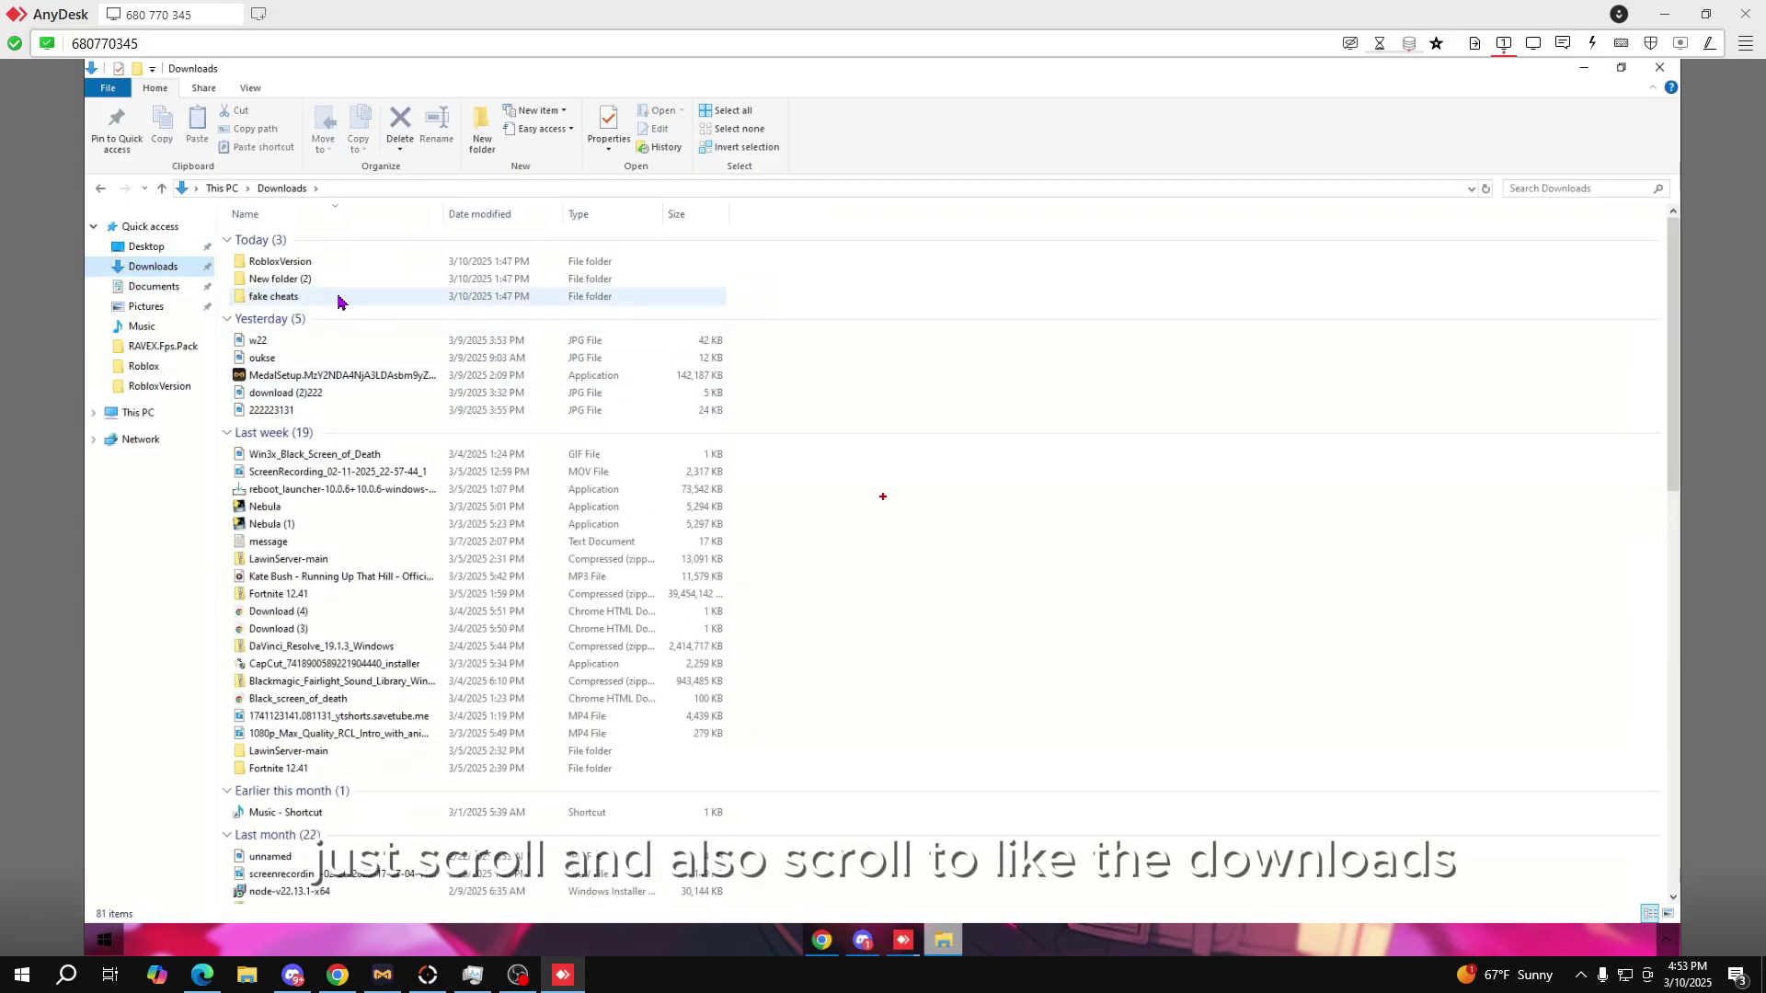
scroll(337, 301, "down", 10)
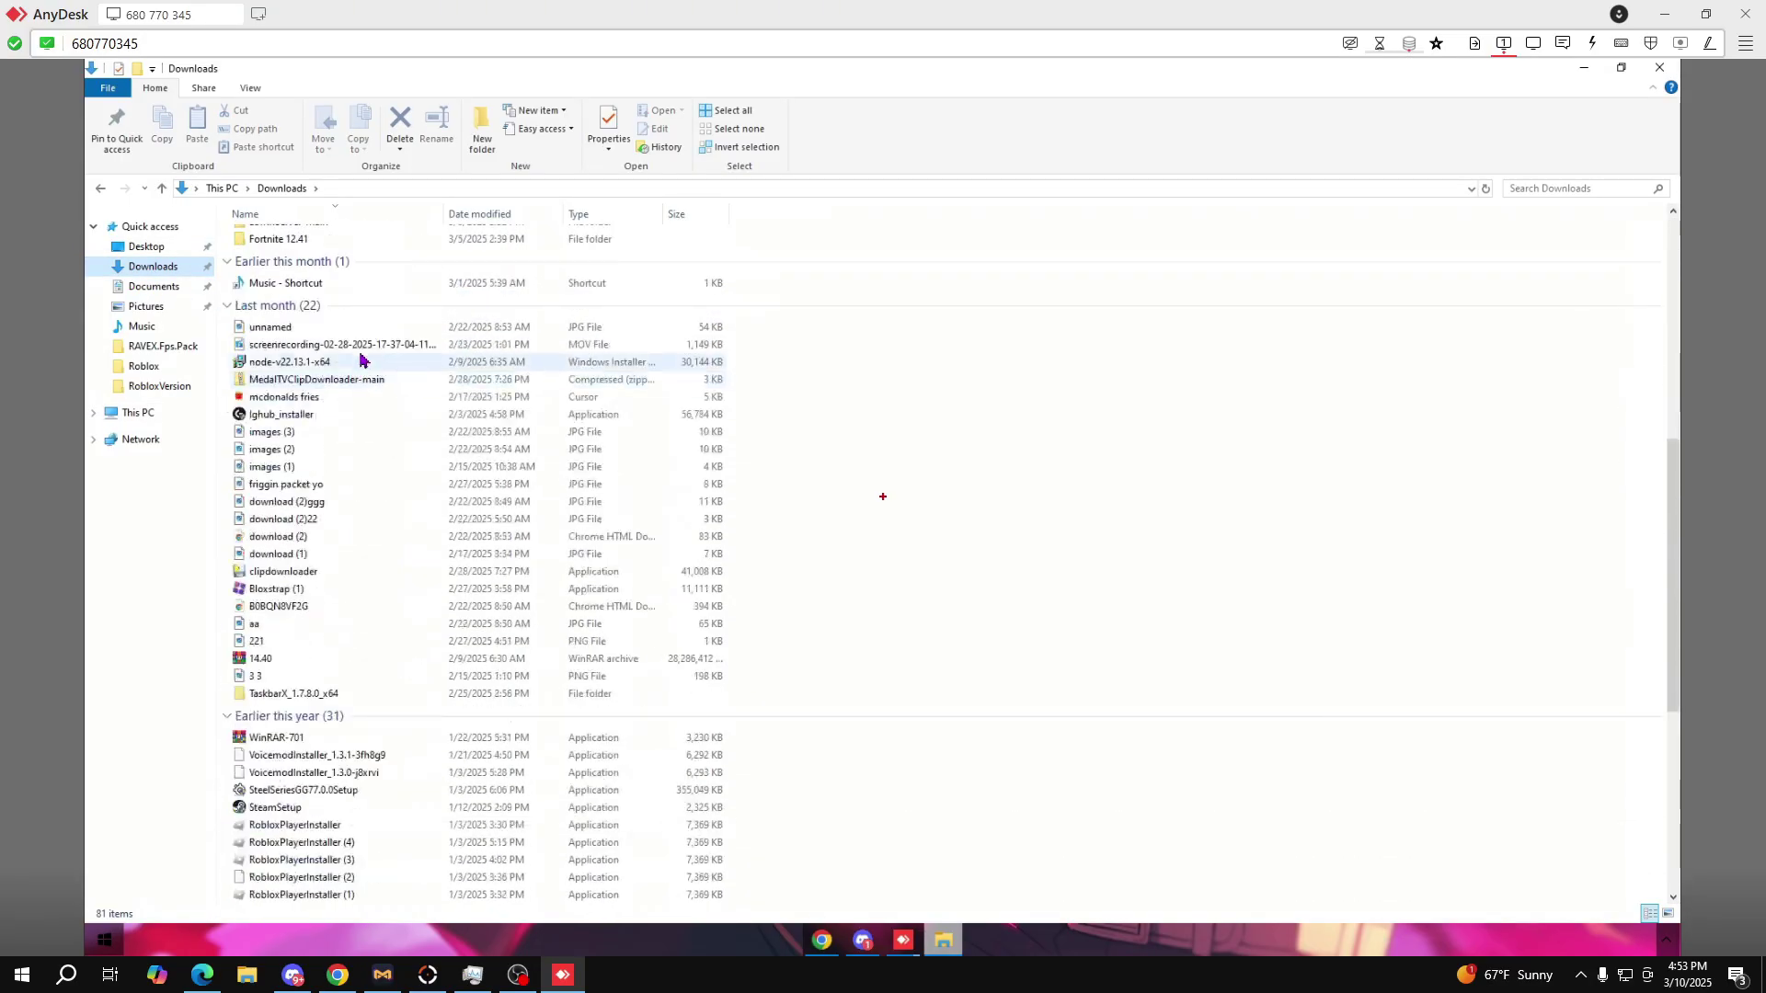
scroll(361, 360, "down", 3)
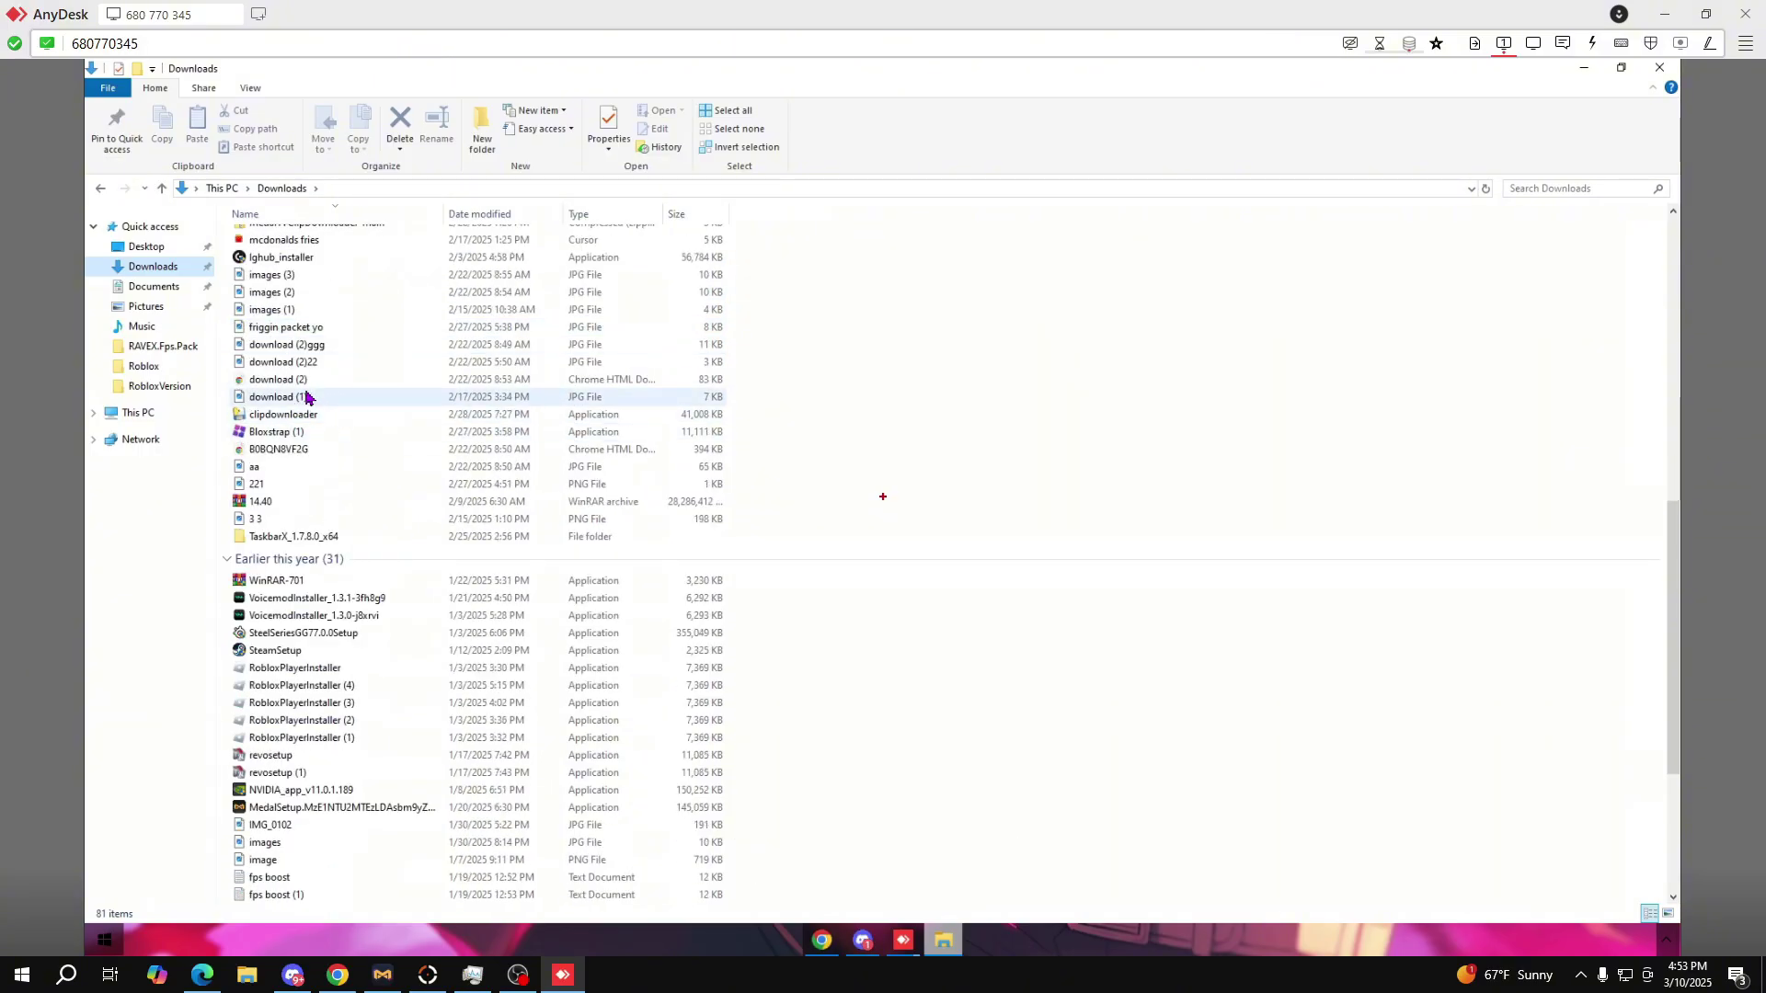
scroll(305, 396, "down", 4)
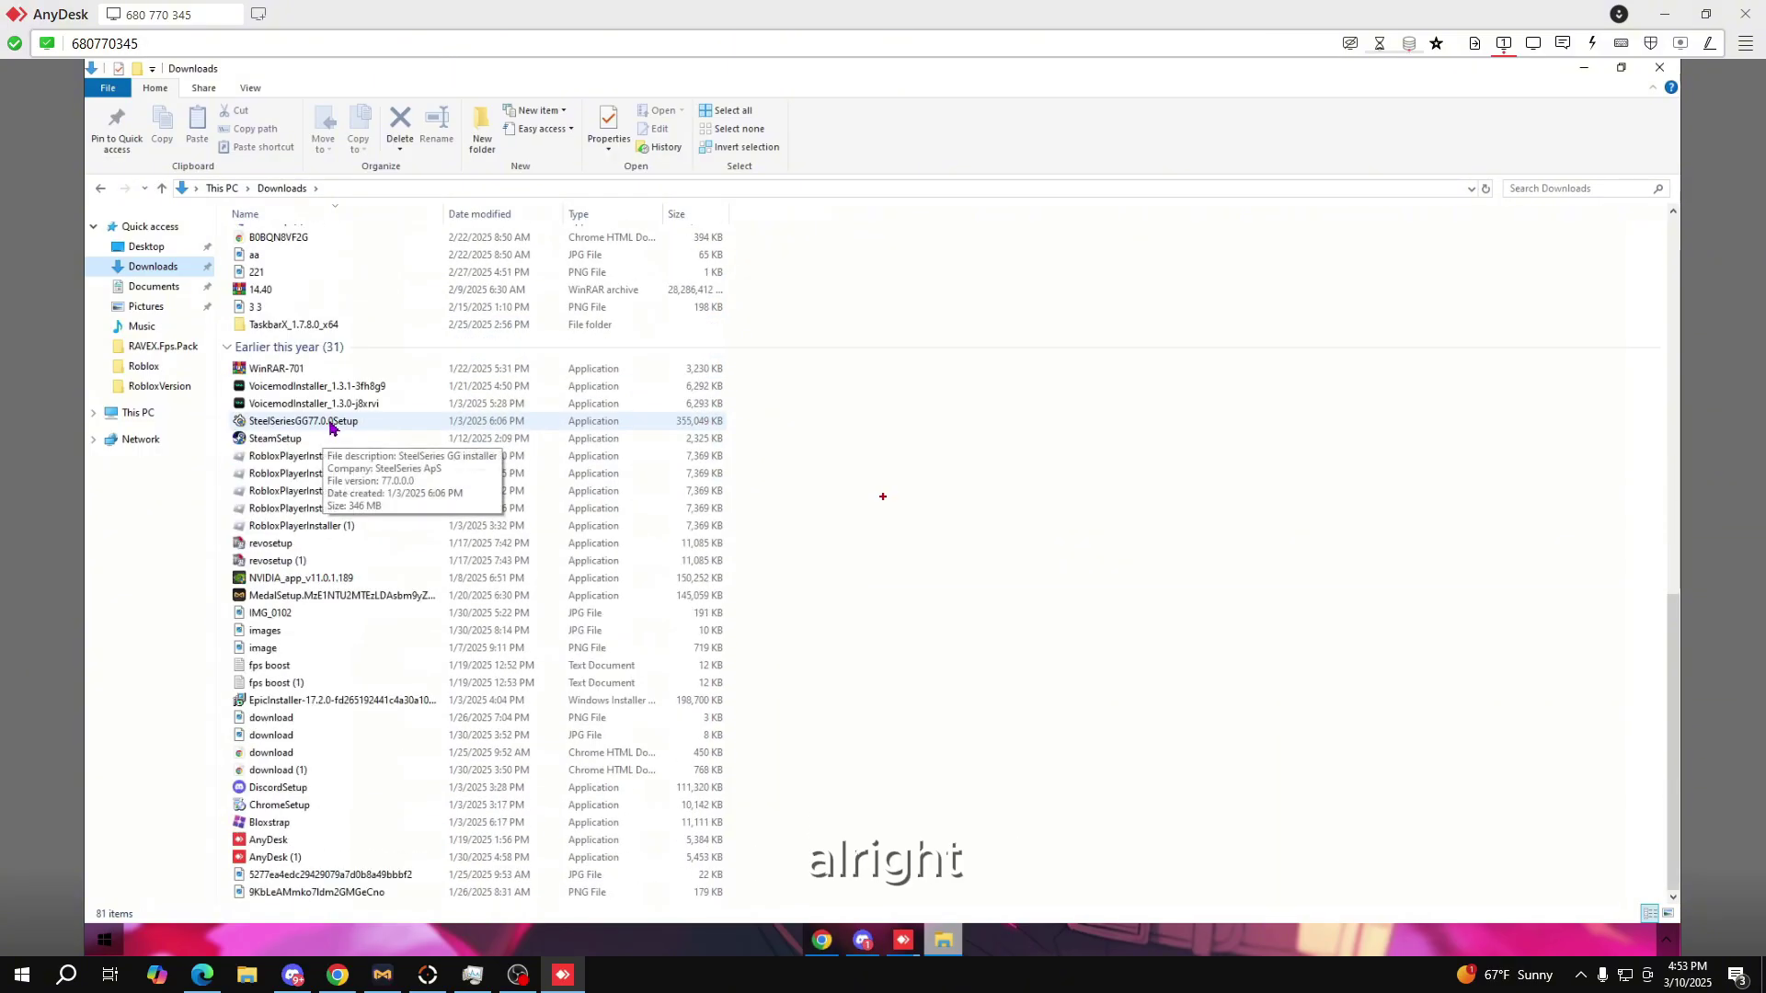
left_click(1658, 70)
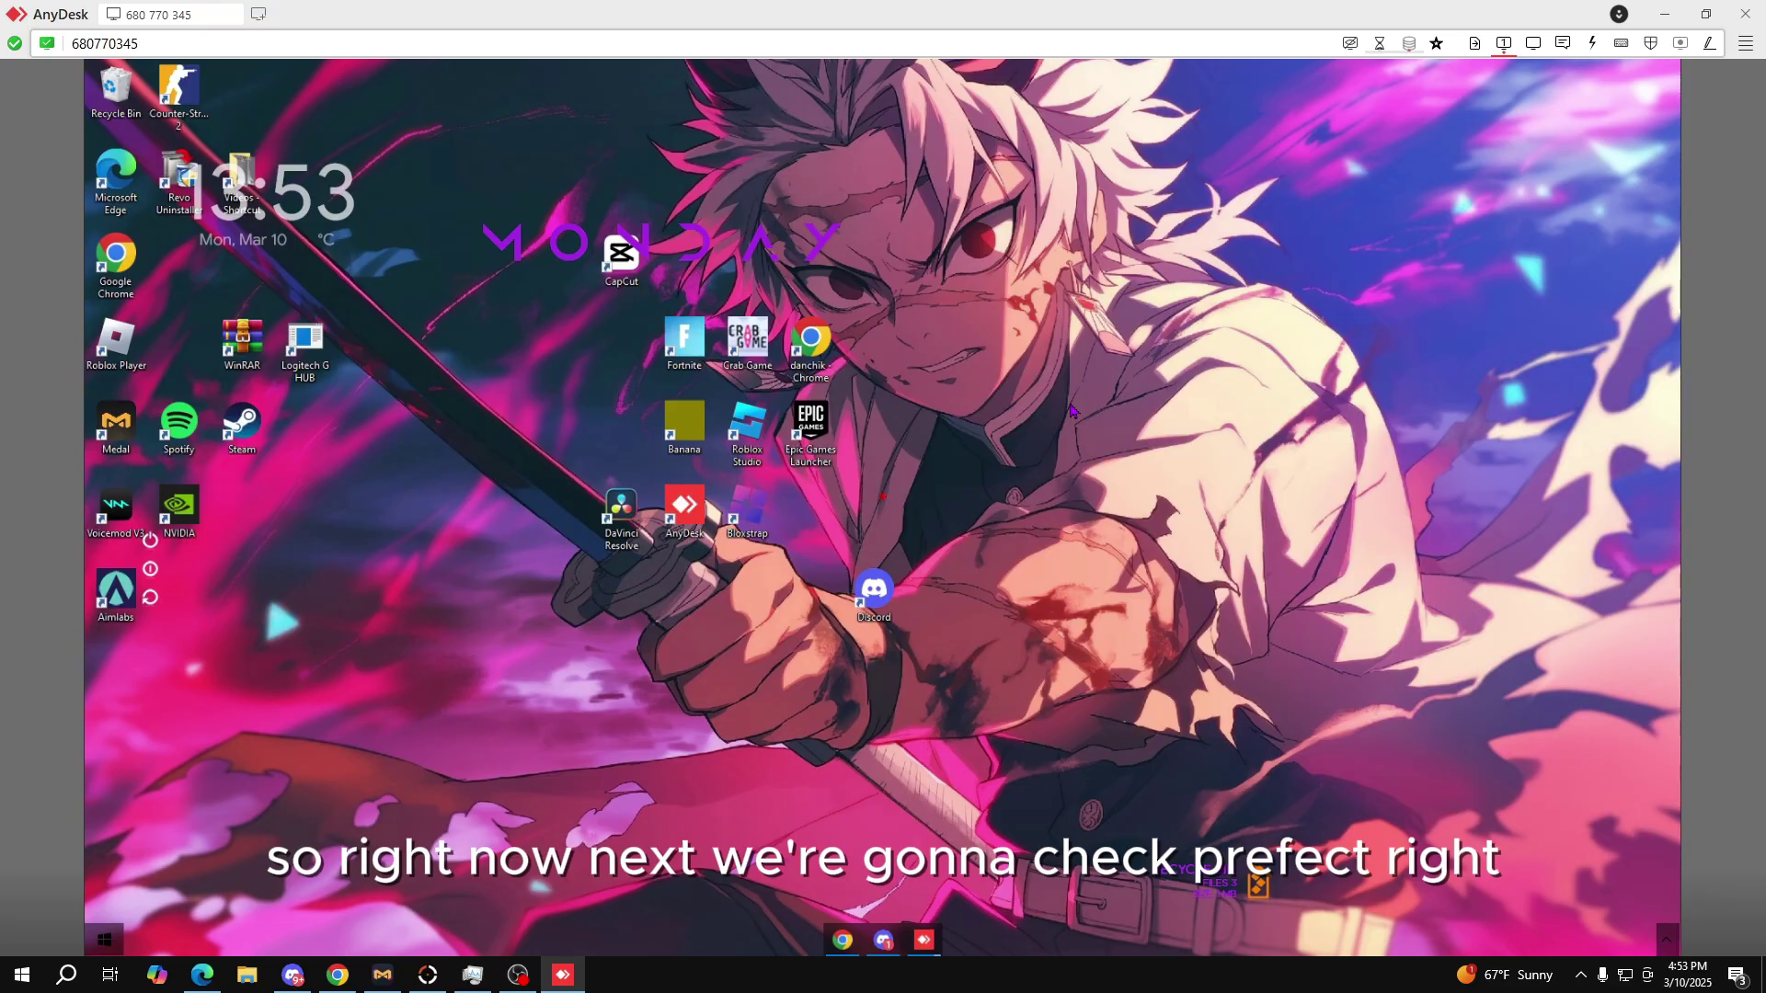
Step: Open the C:\Windows\Prefetch folder with the Run command 'prefetch'
key("super+r")
type("prefetch")
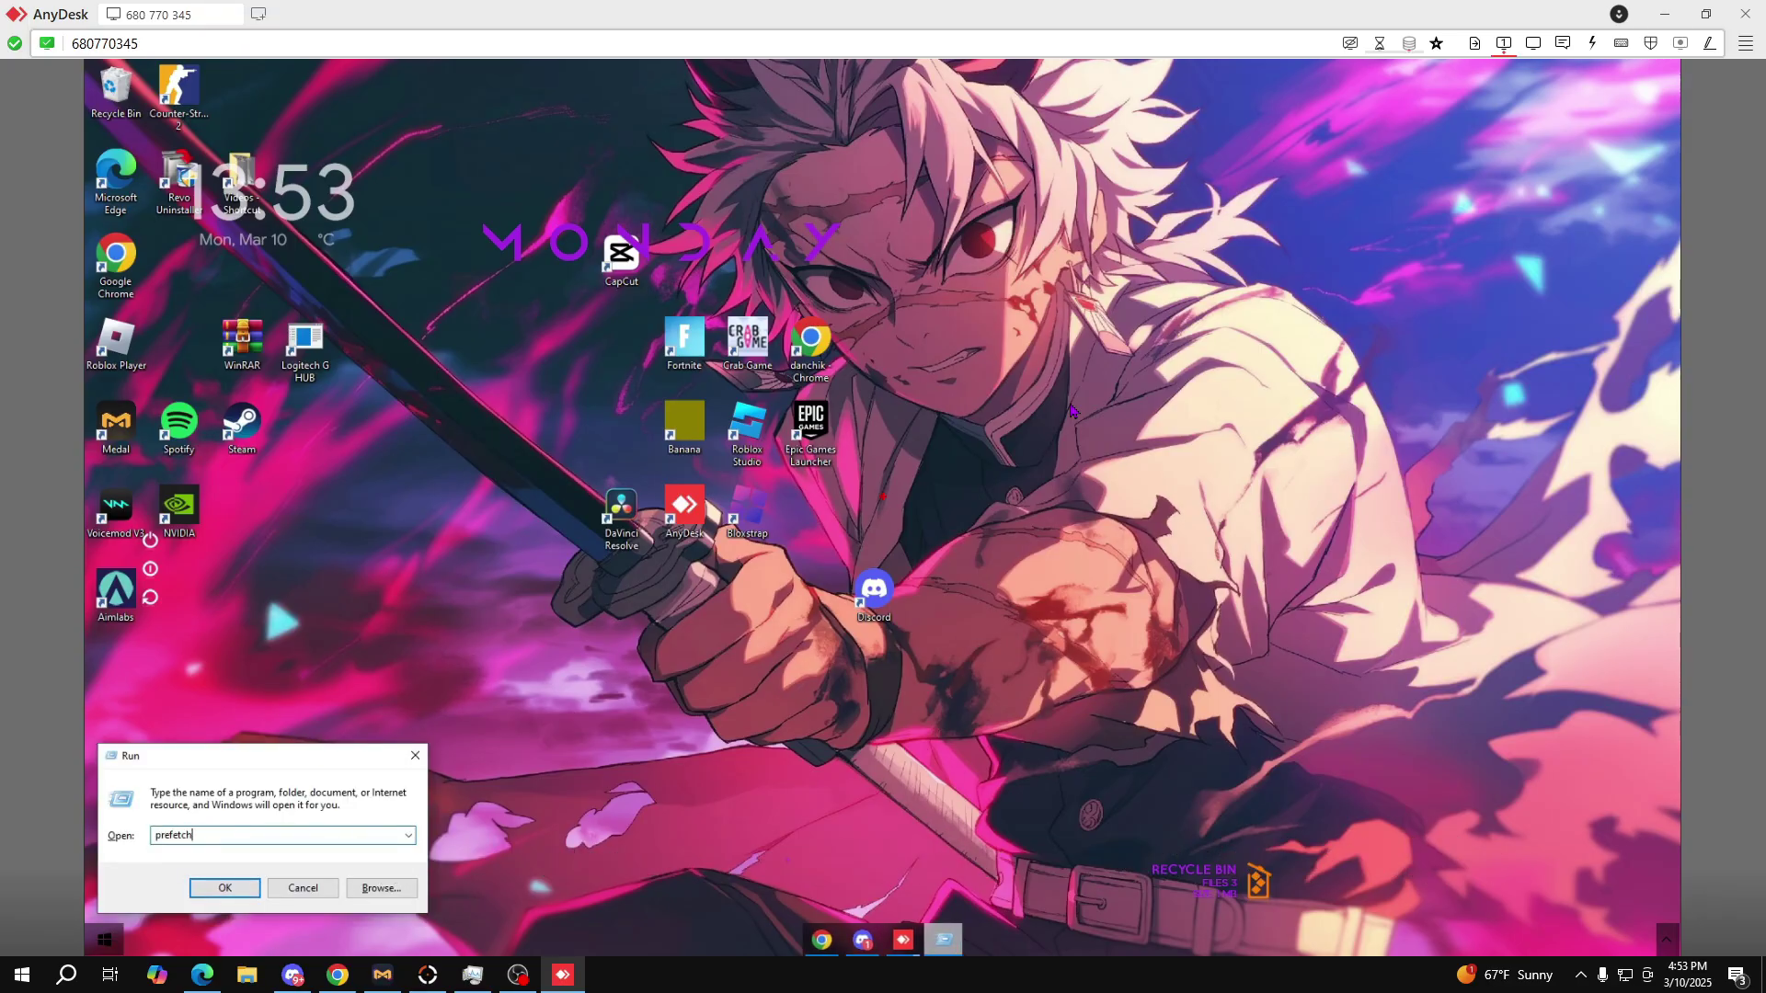
left_click(225, 890)
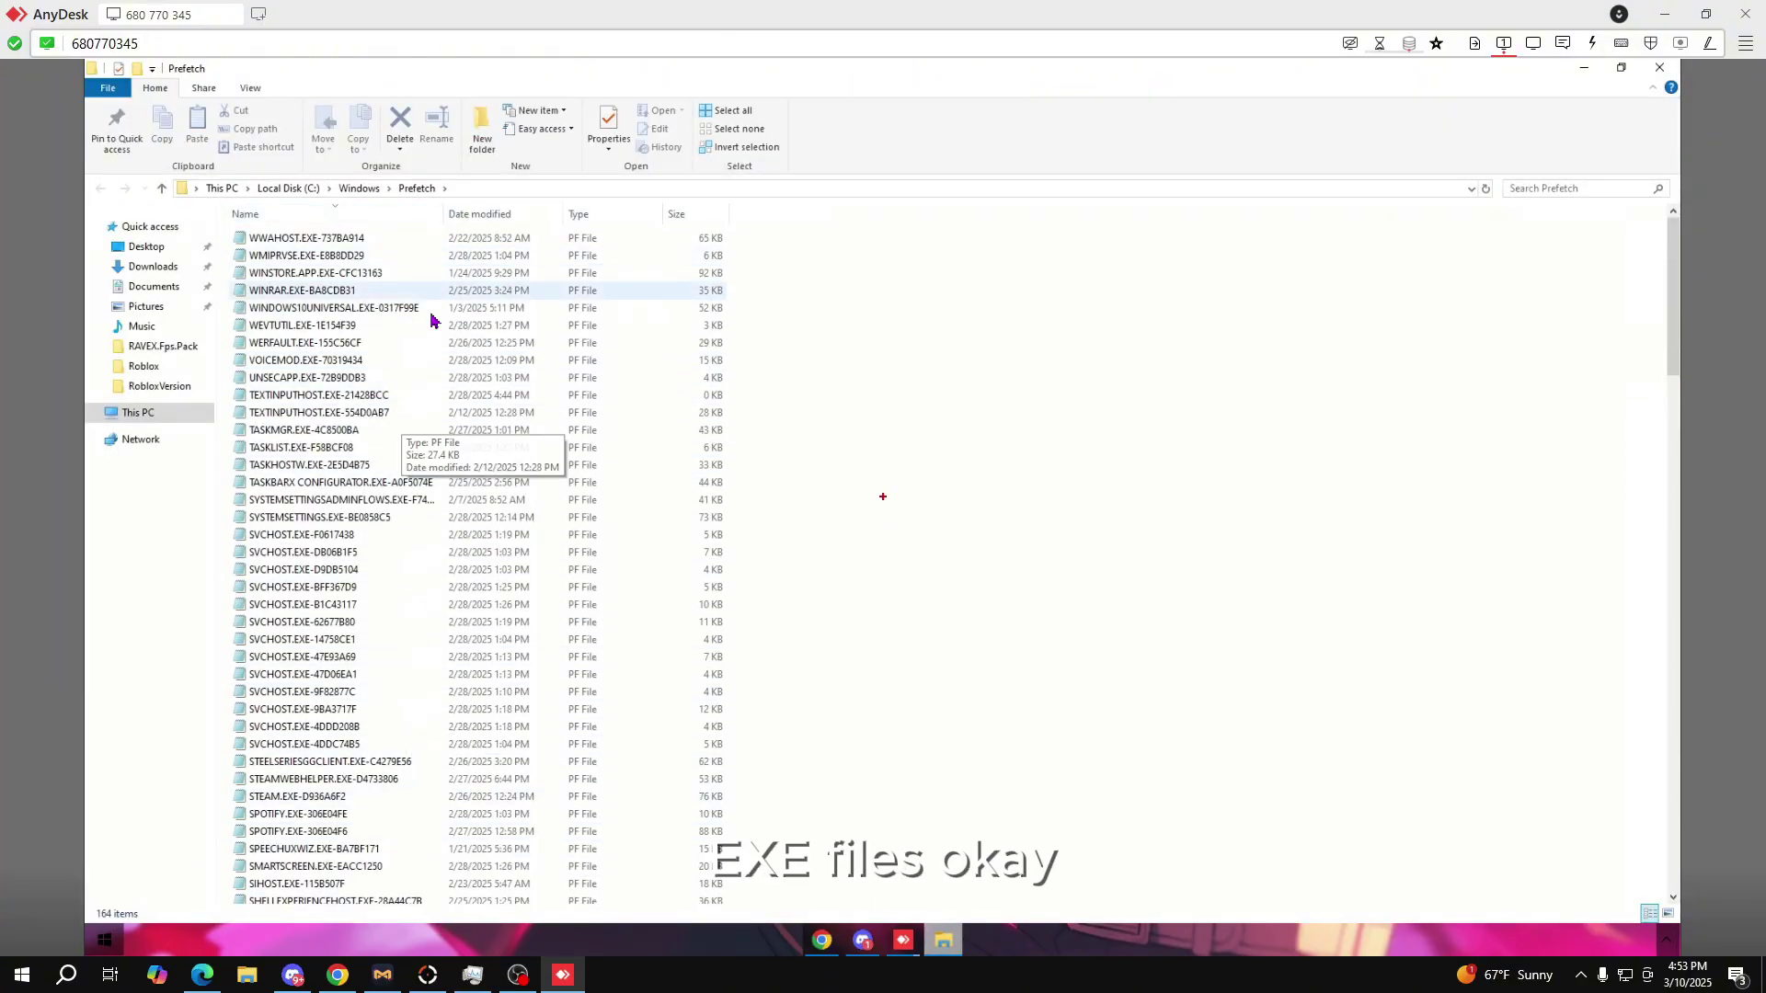
Step: Scan the 164 Prefetch entries for suspicious program names, then close the window
scroll(463, 241, "down", 1)
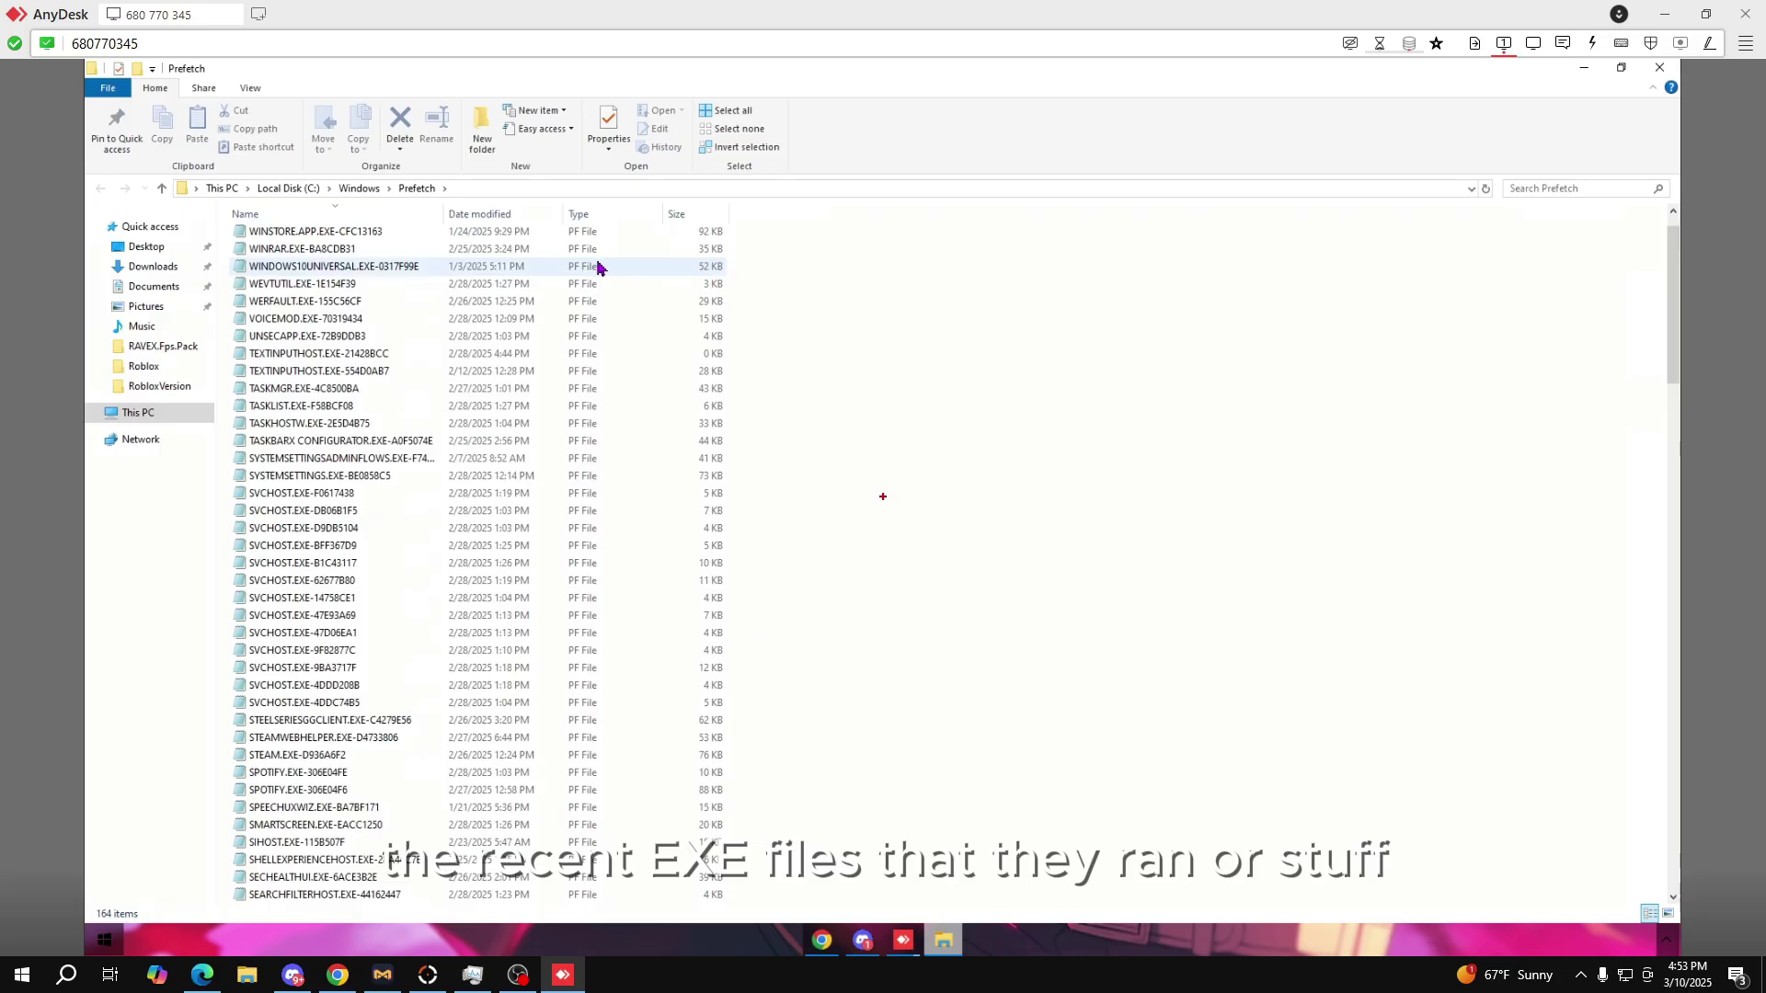
scroll(552, 340, "up", 1)
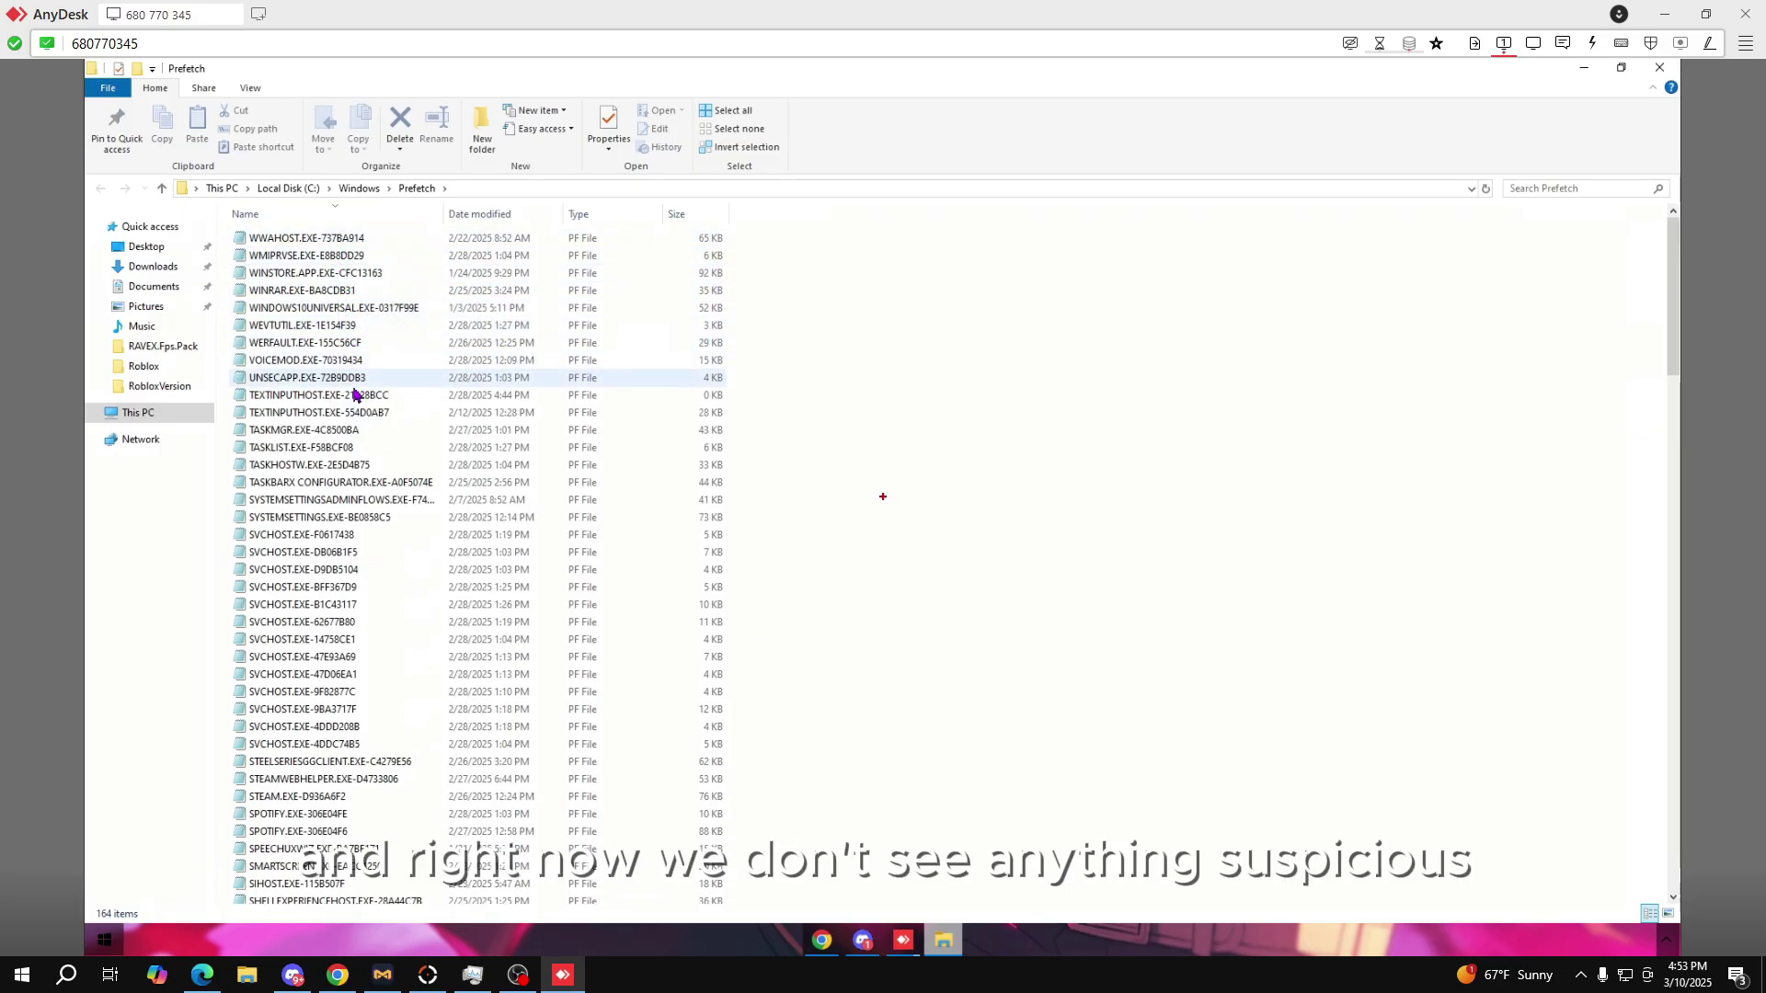
scroll(364, 534, "down", 10)
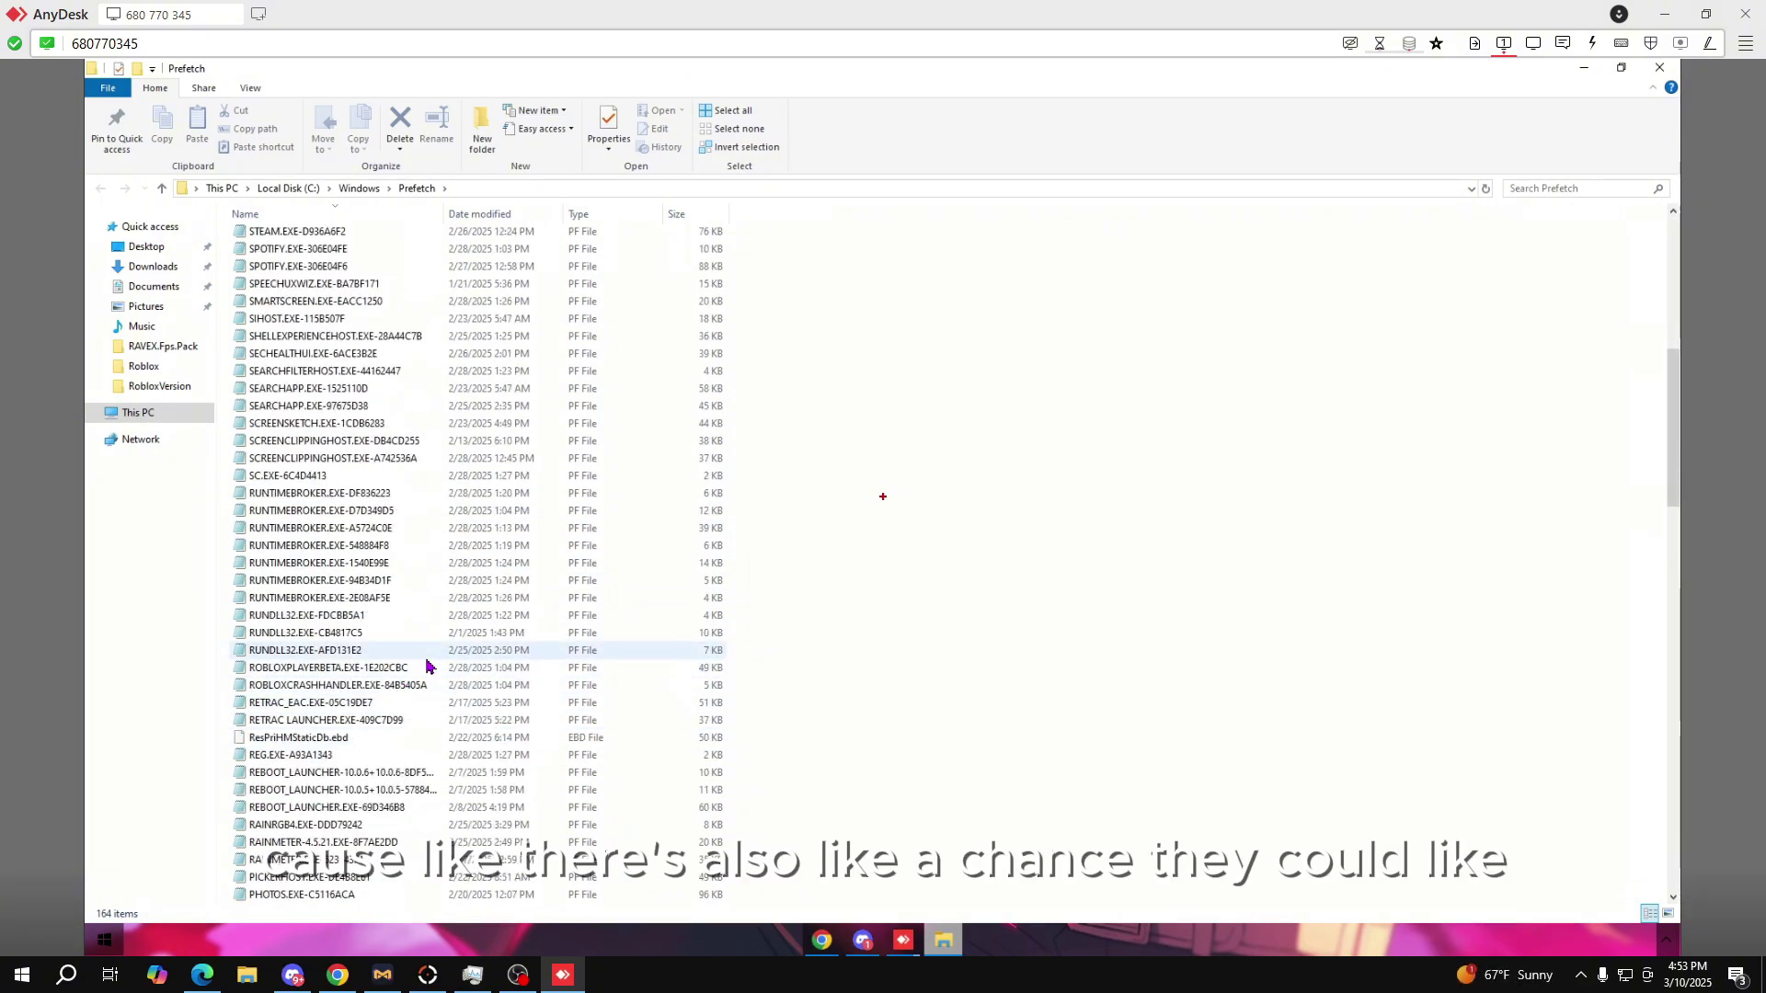
scroll(582, 635, "down", 5)
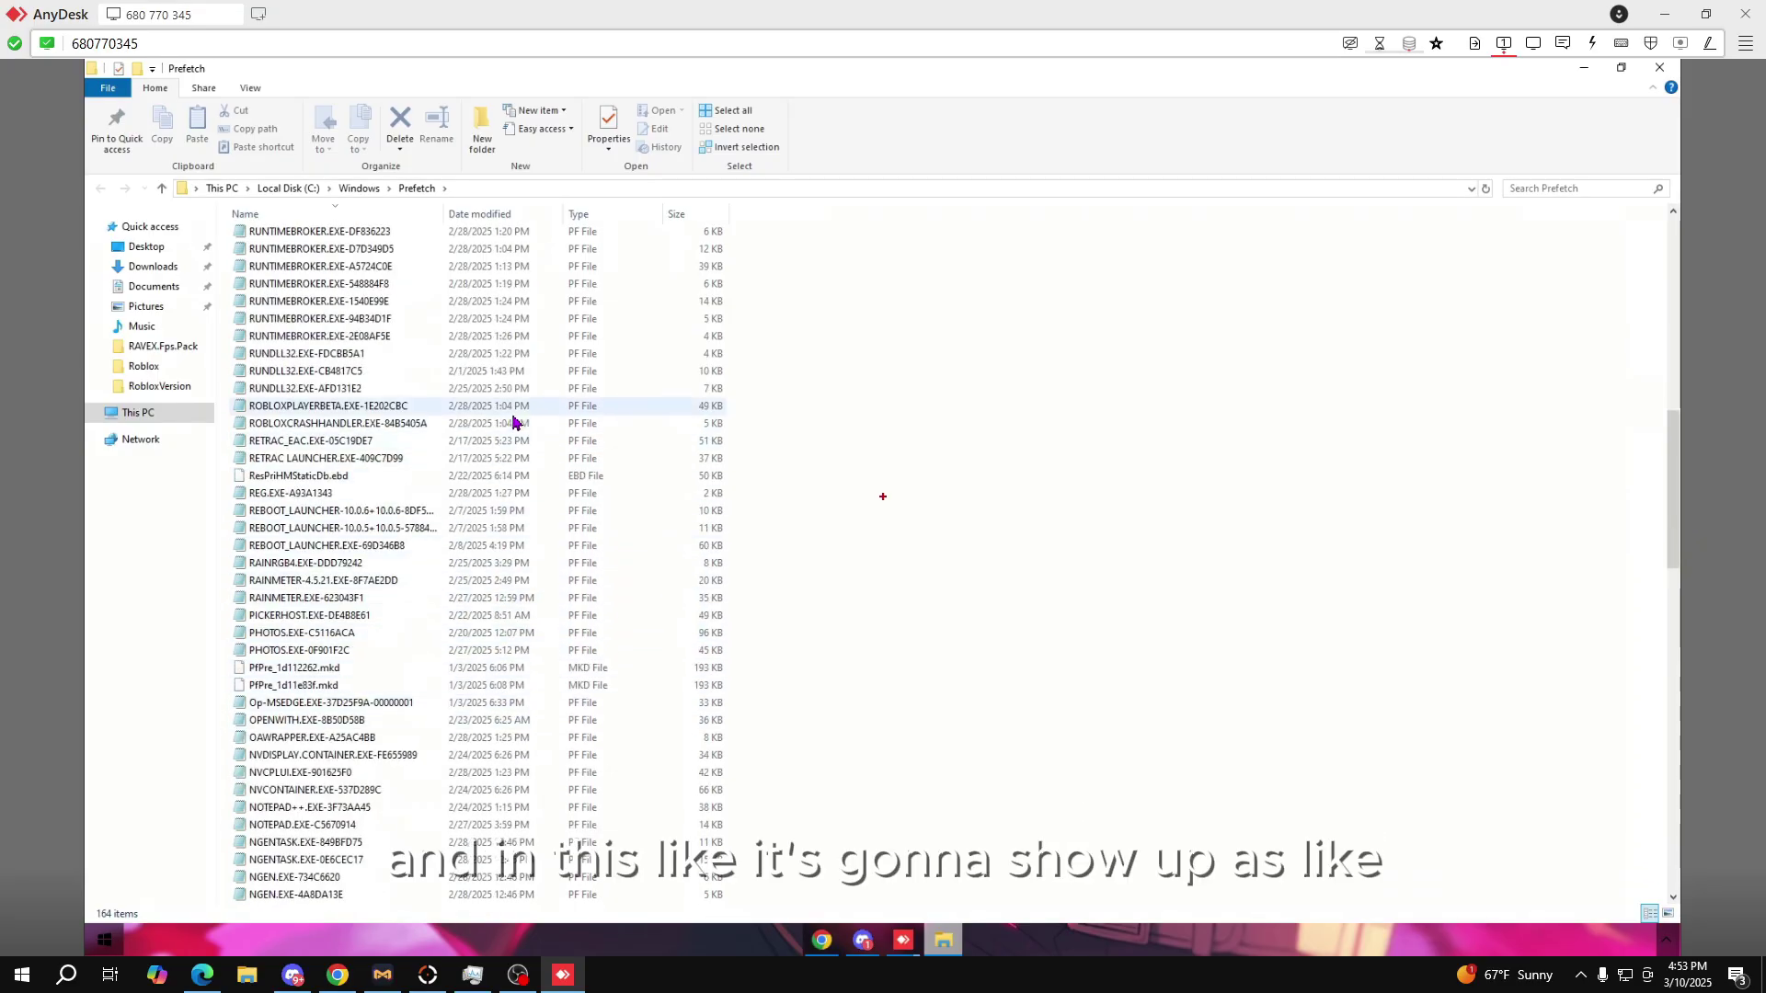
scroll(405, 414, "down", 11)
scroll(405, 405, "down", 7)
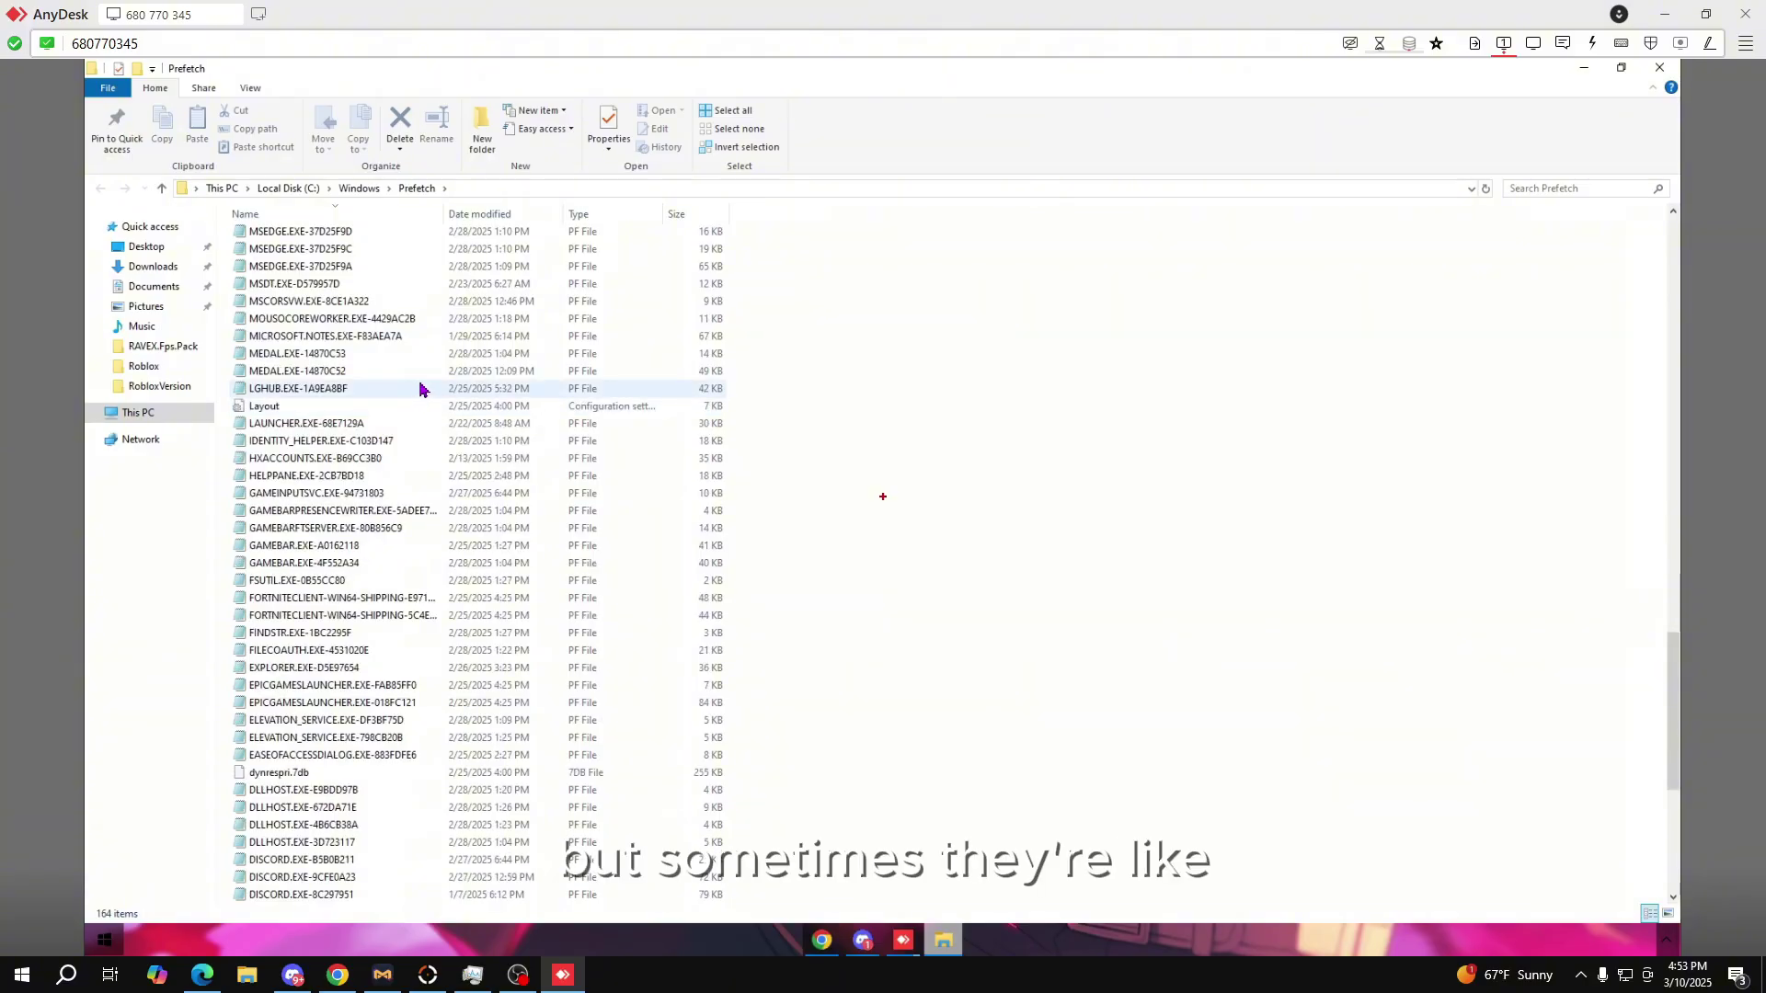
scroll(426, 377, "down", 8)
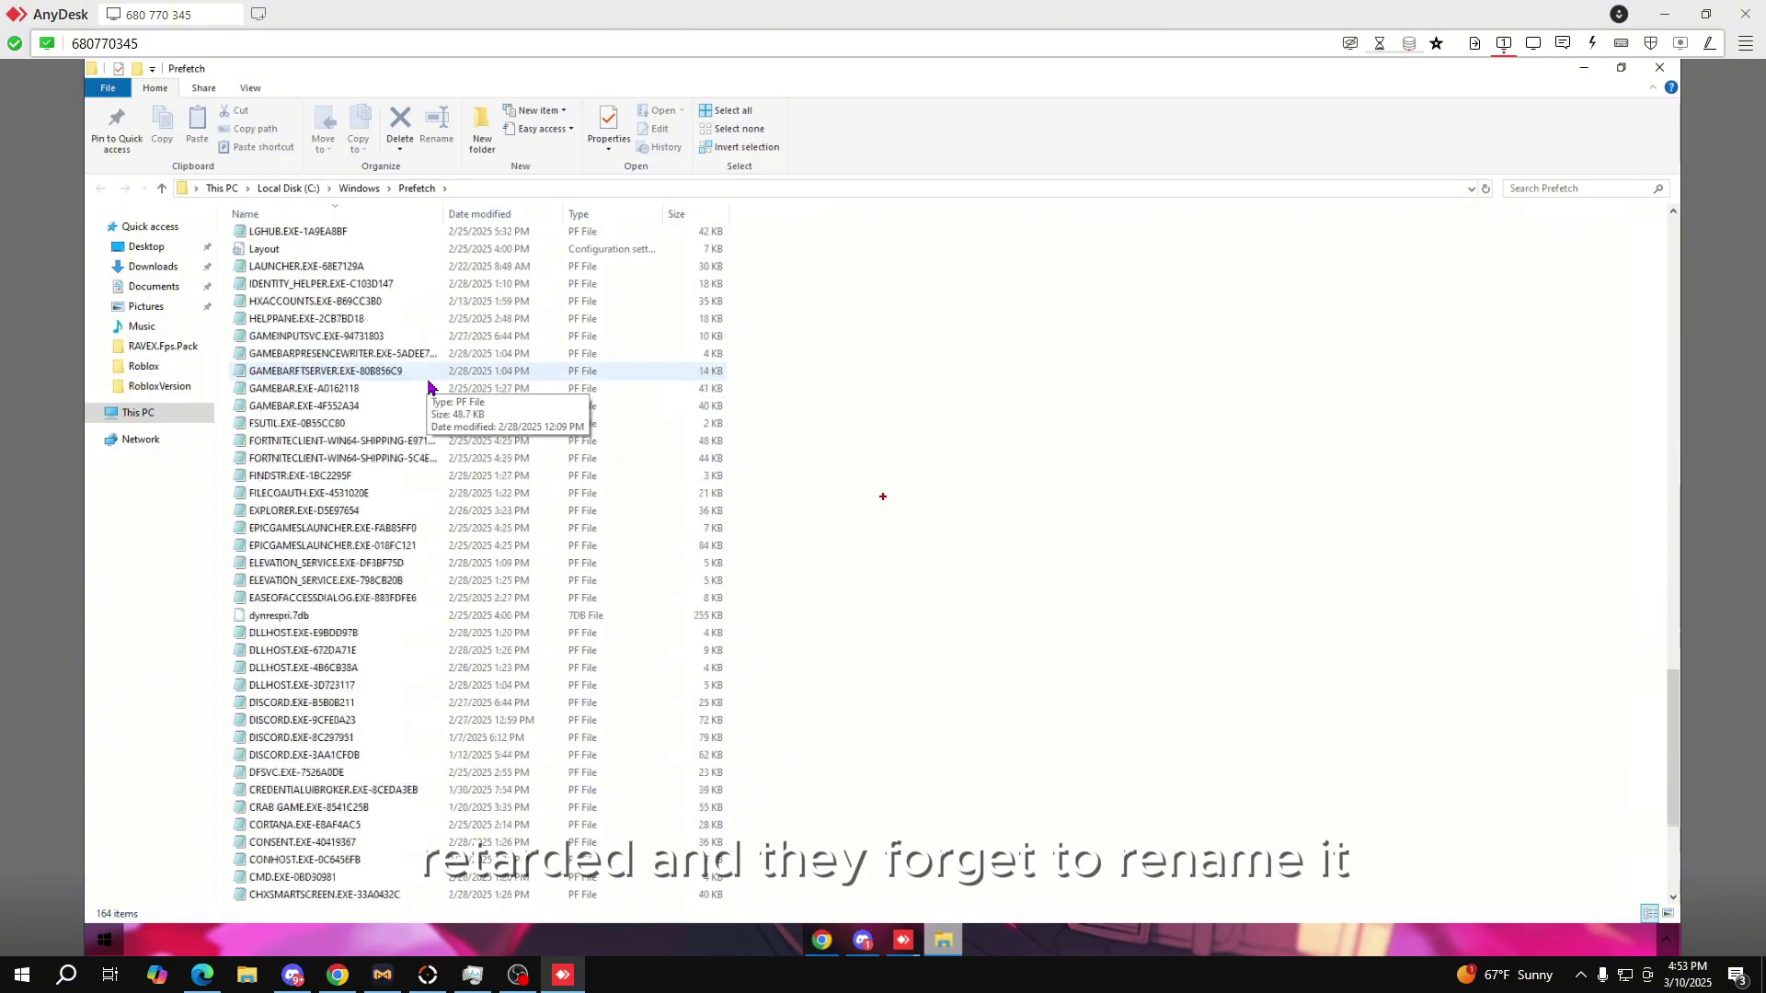
scroll(450, 574, "up", 20)
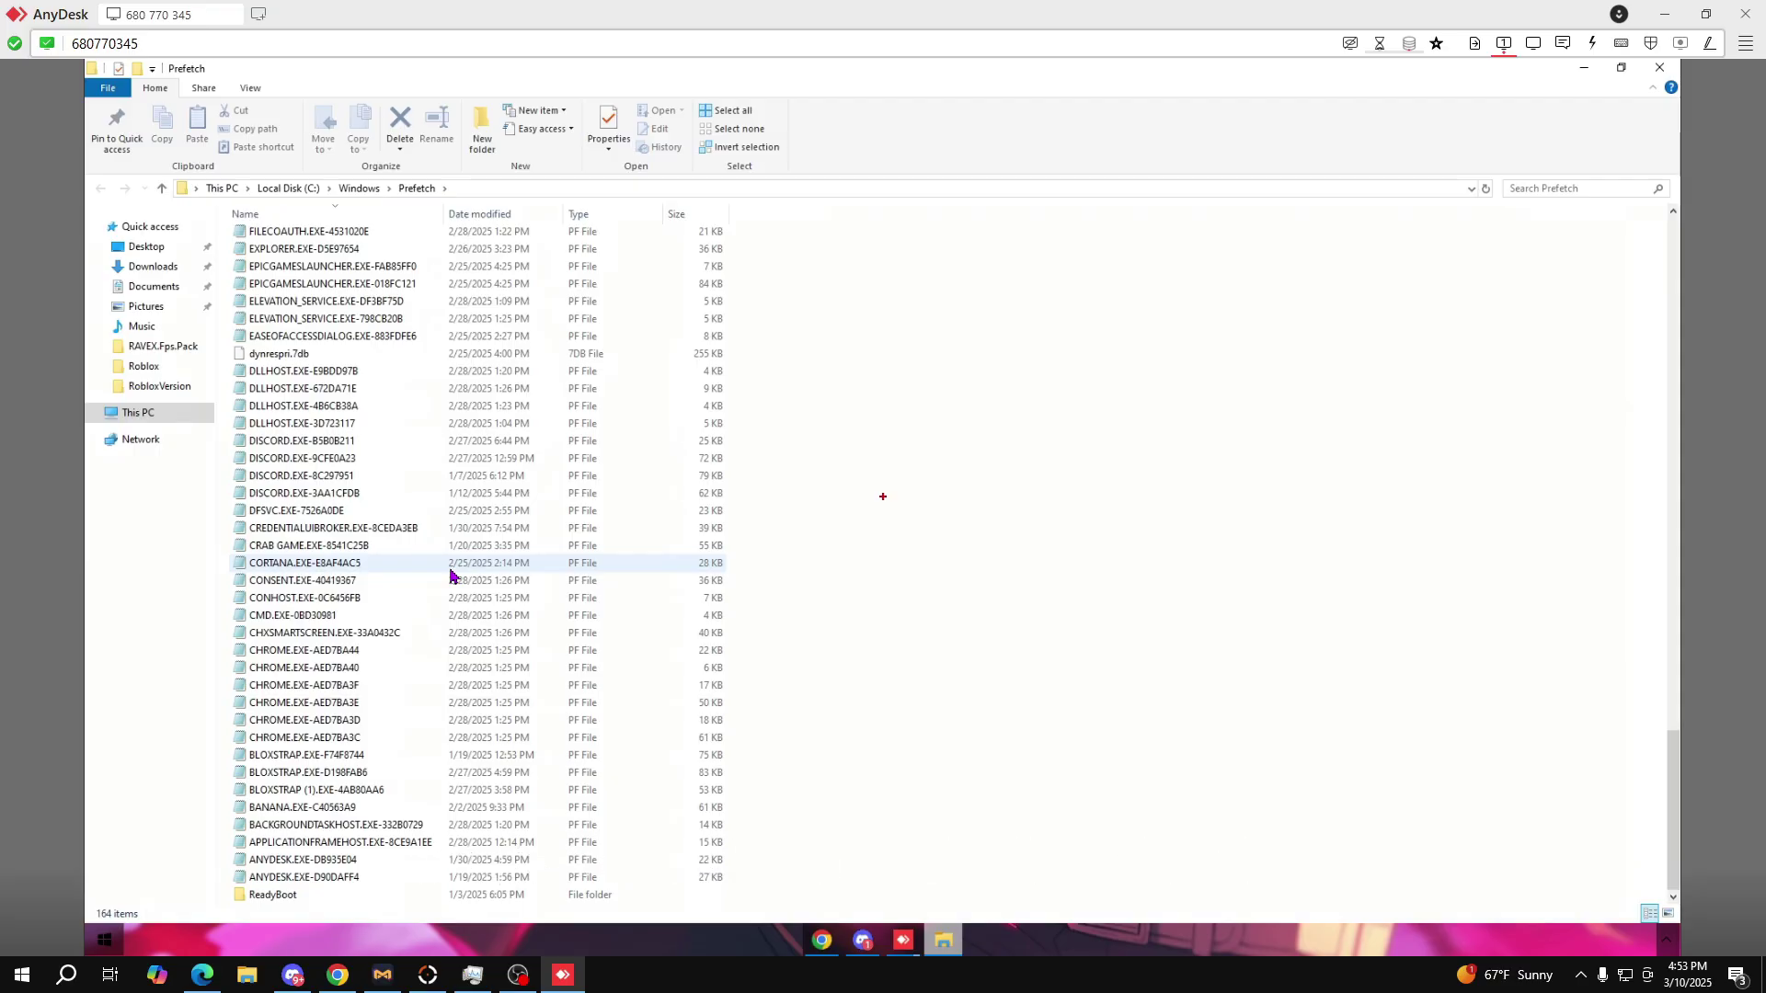
scroll(588, 513, "up", 13)
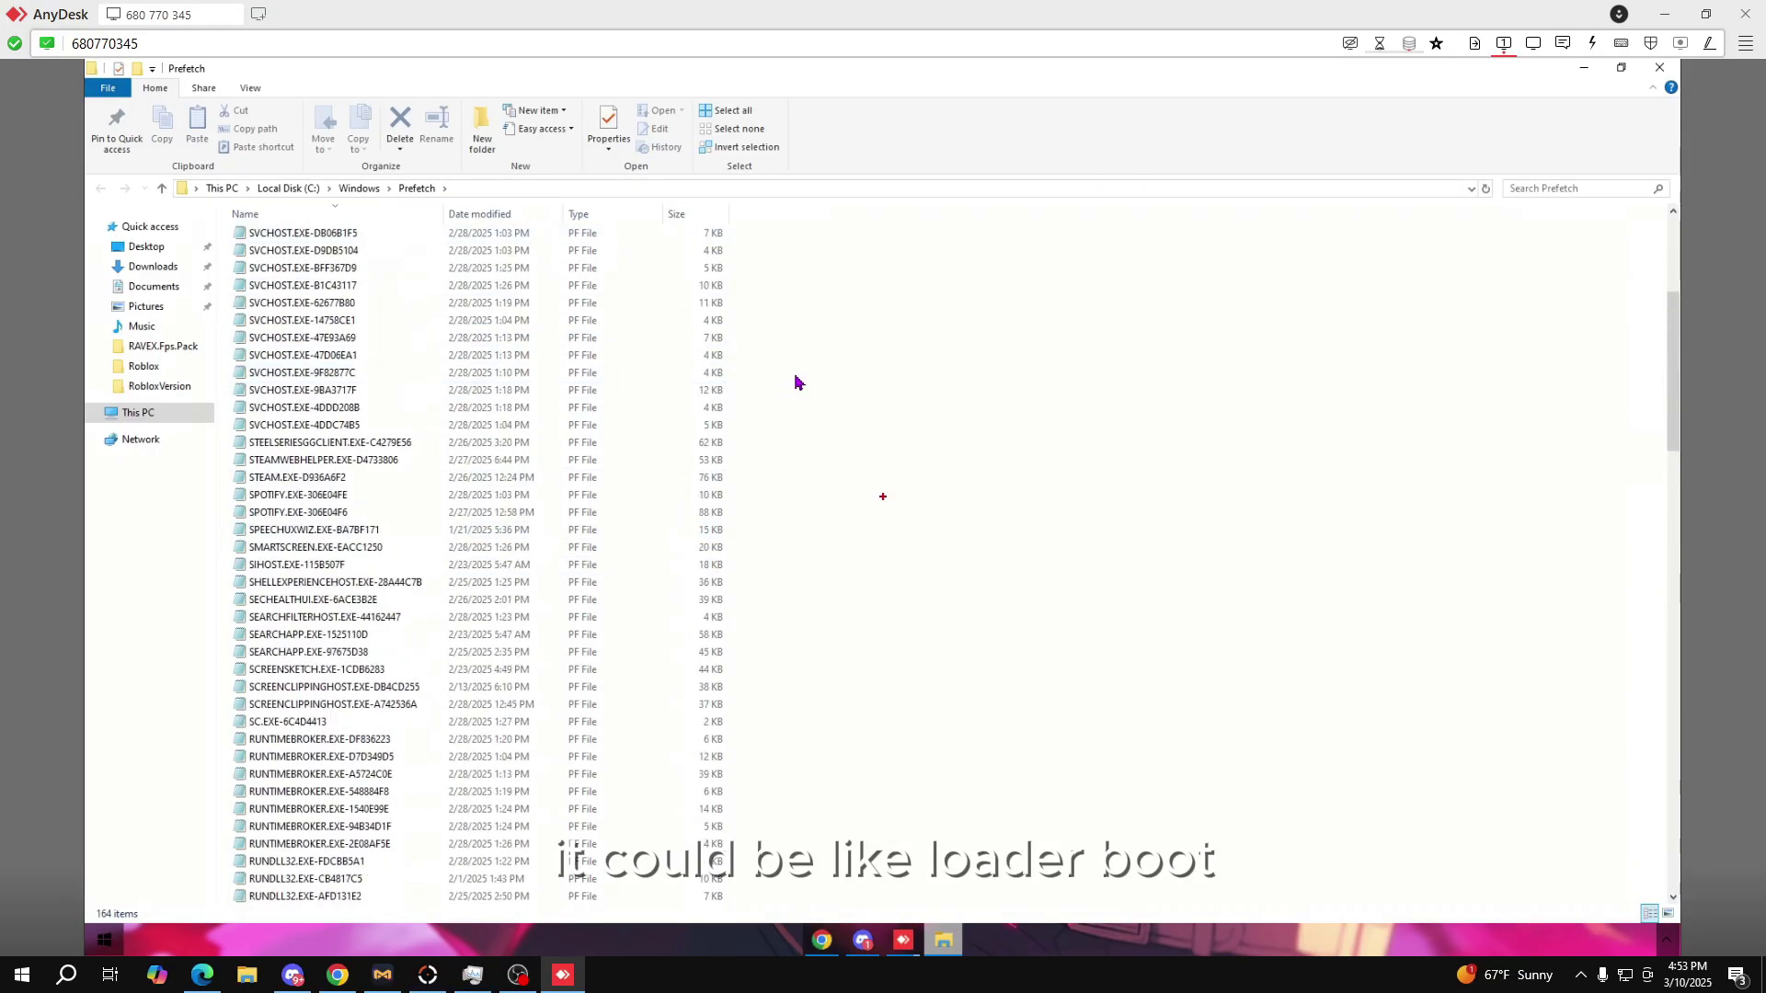
scroll(675, 517, "up", 6)
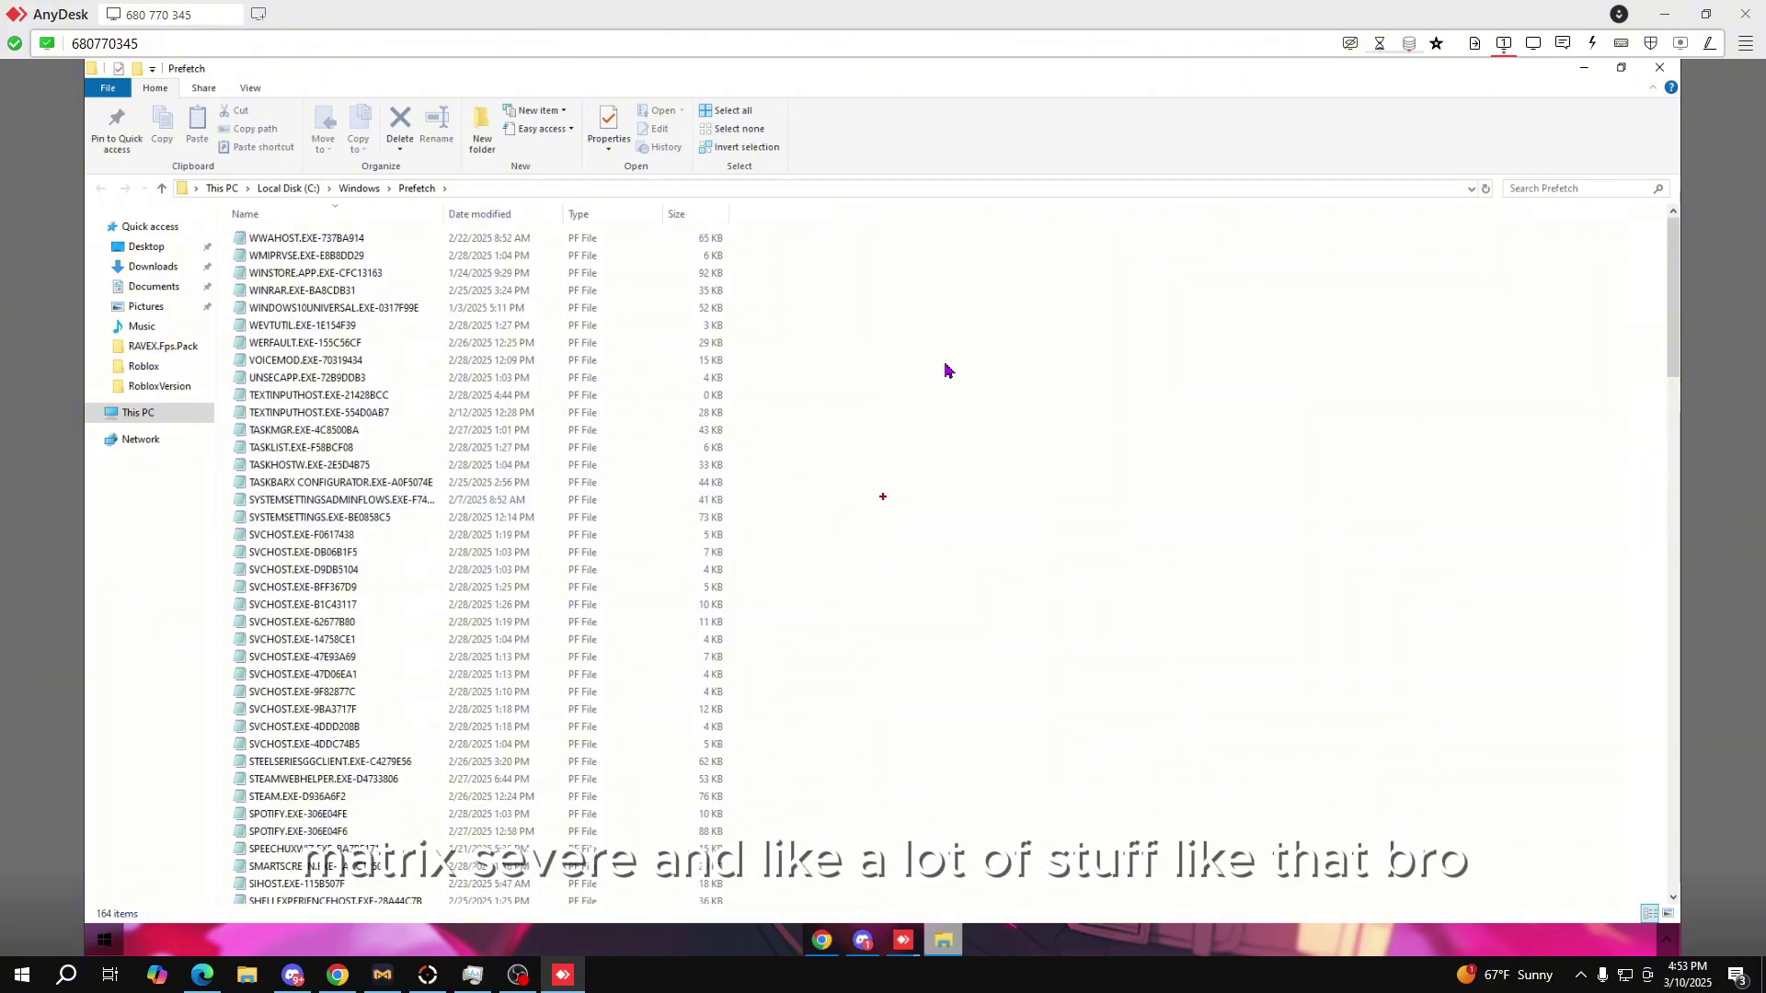
scroll(552, 479, "down", 5)
scroll(526, 502, "up", 5)
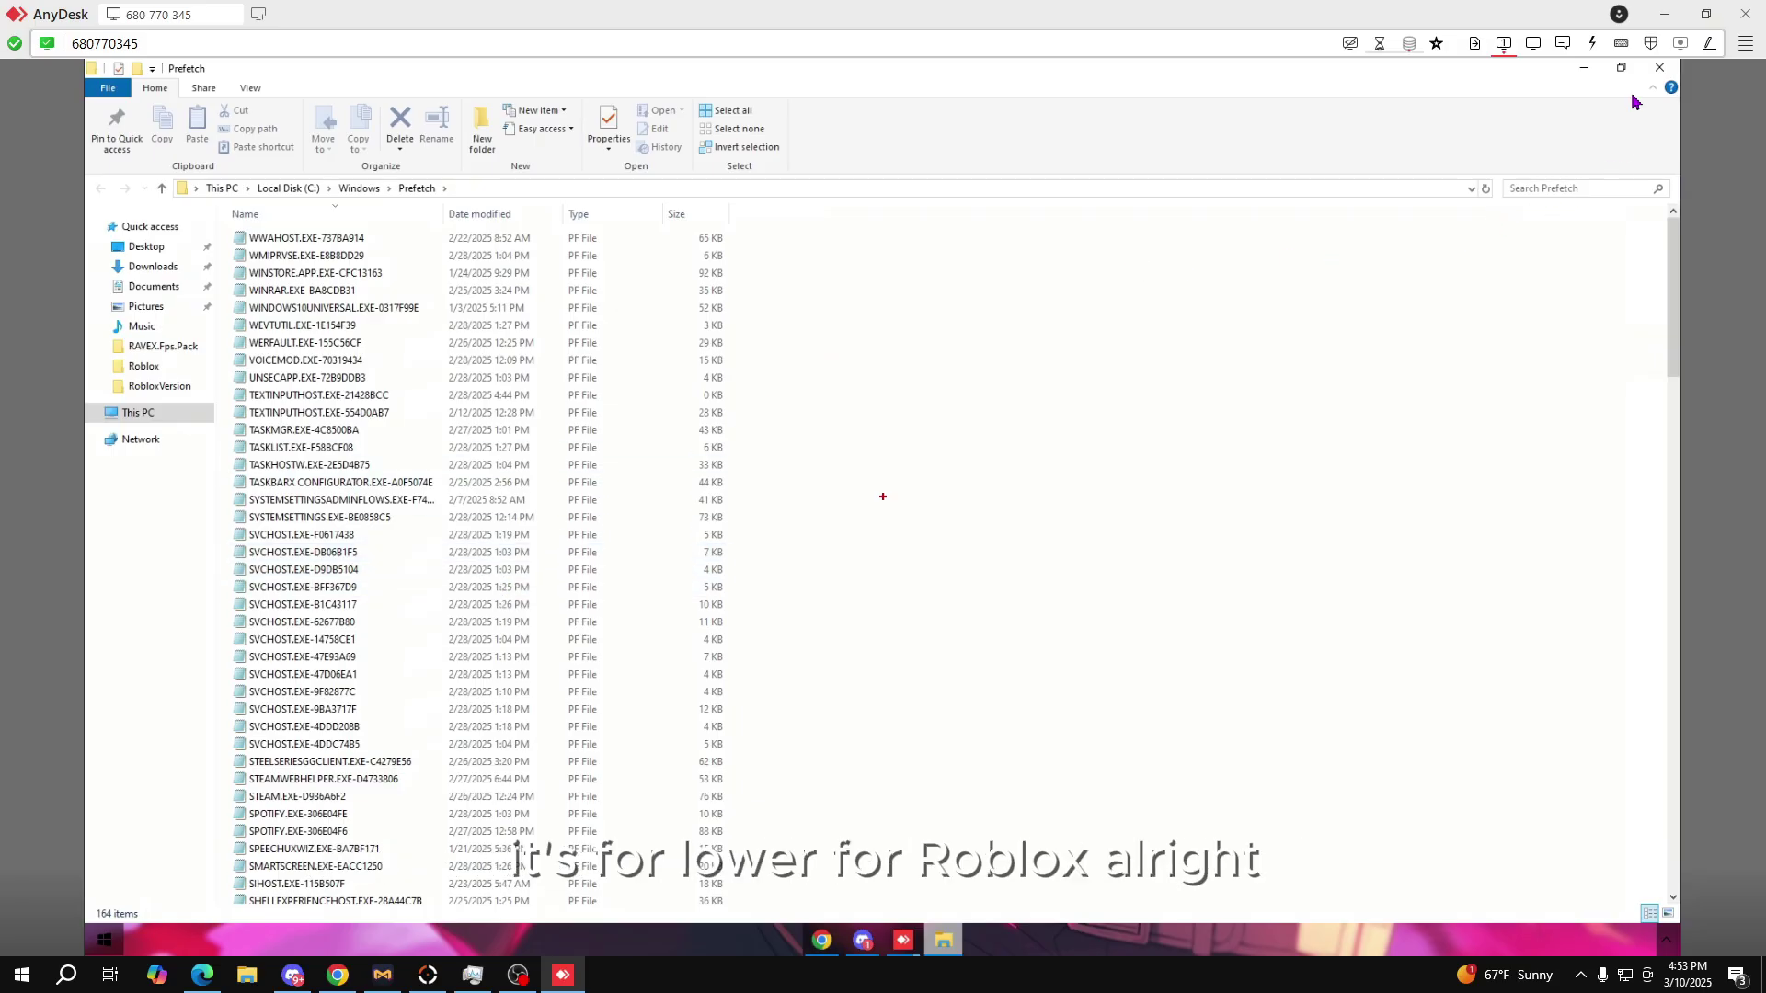
left_click(1658, 68)
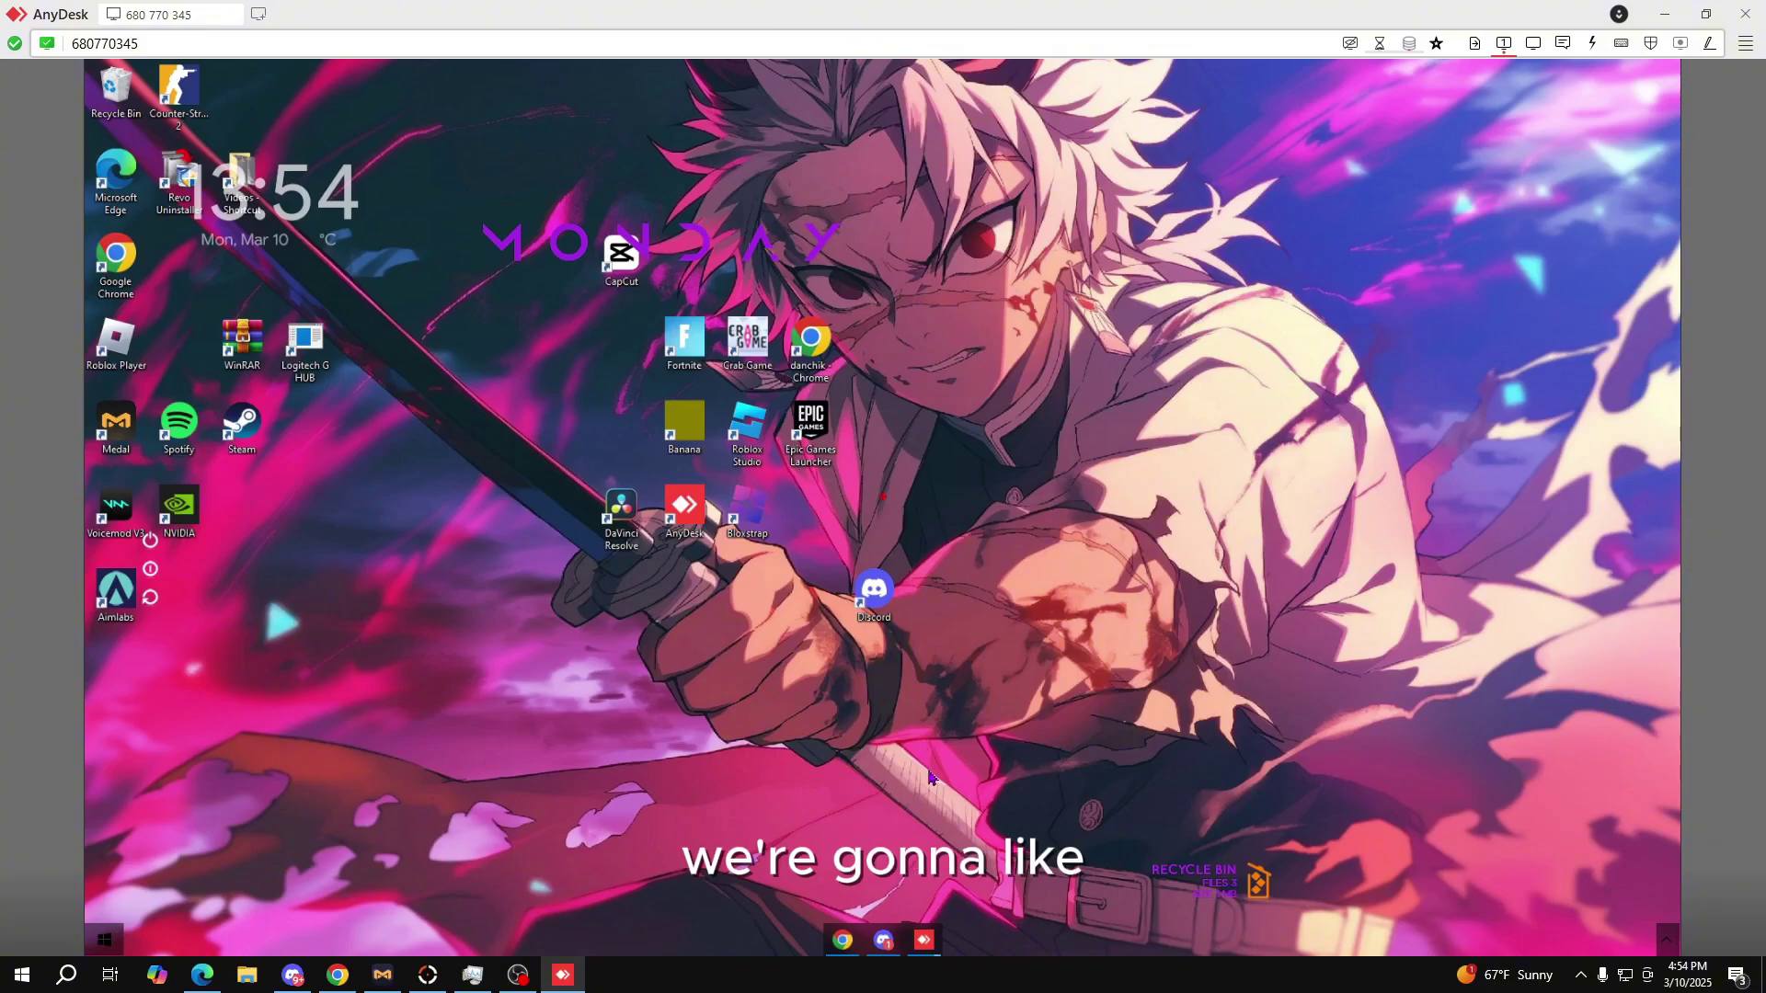
Step: Confirm in Default apps that Google Chrome is the web browser, then switch to Chrome's History page
key("super+s")
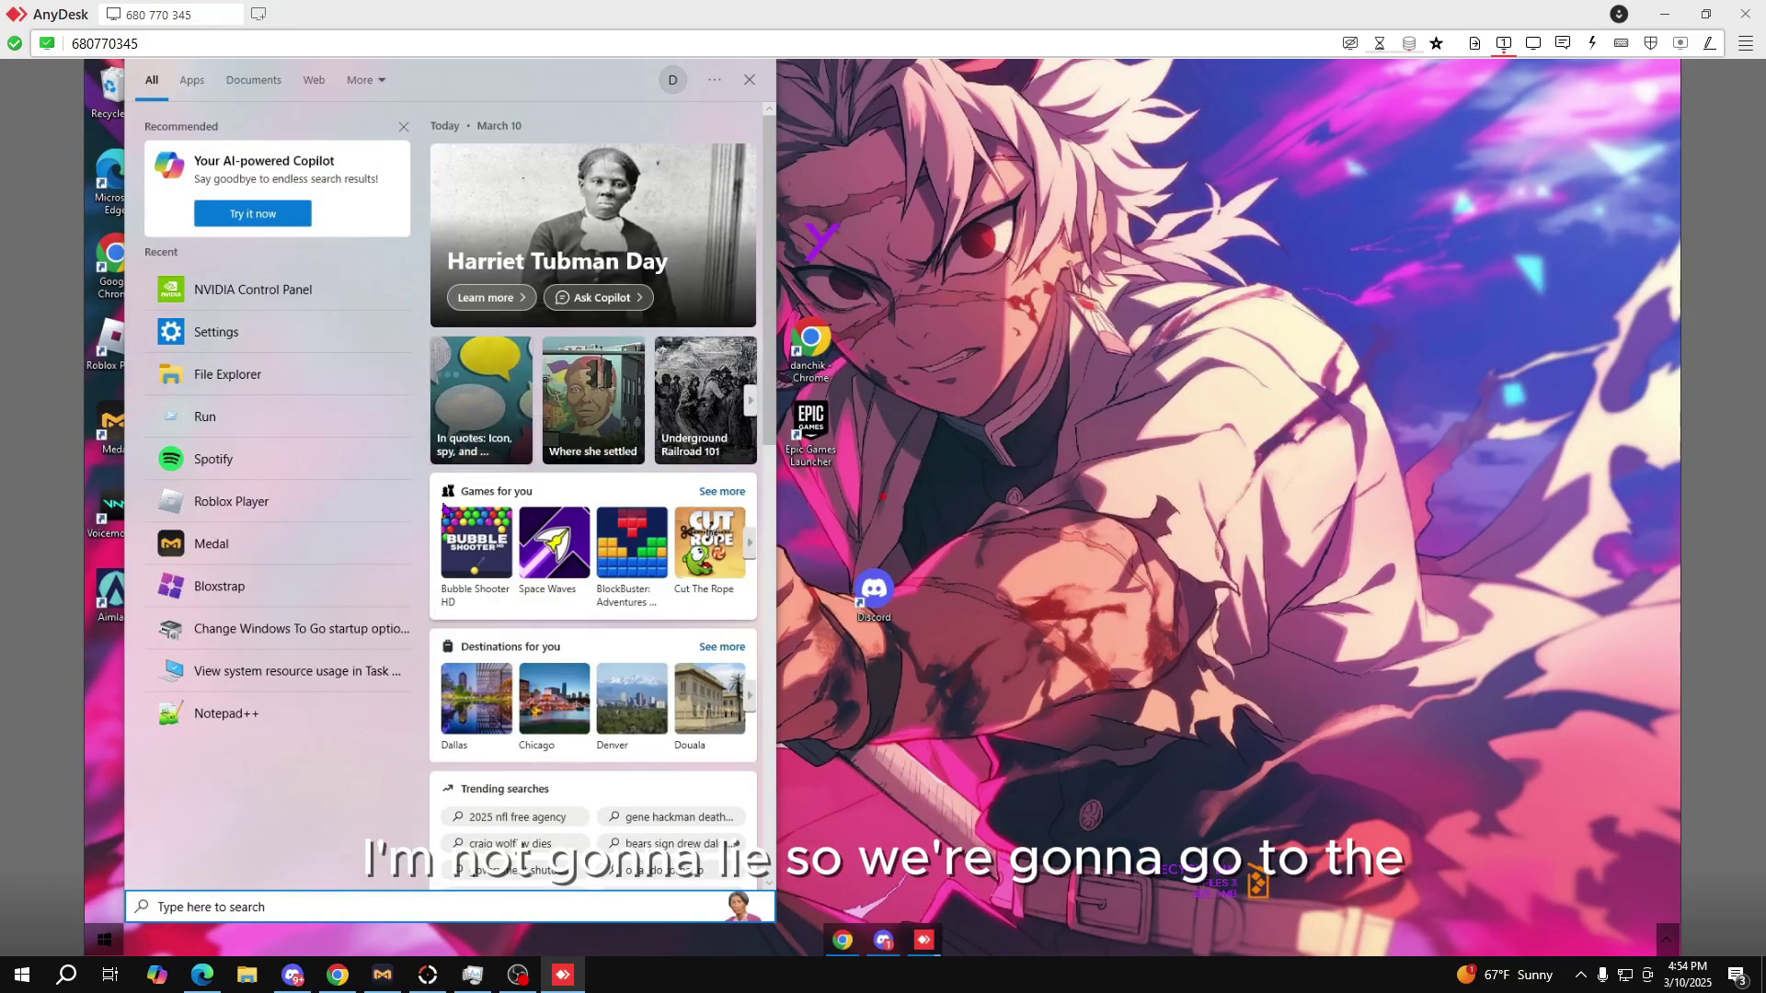
type("default")
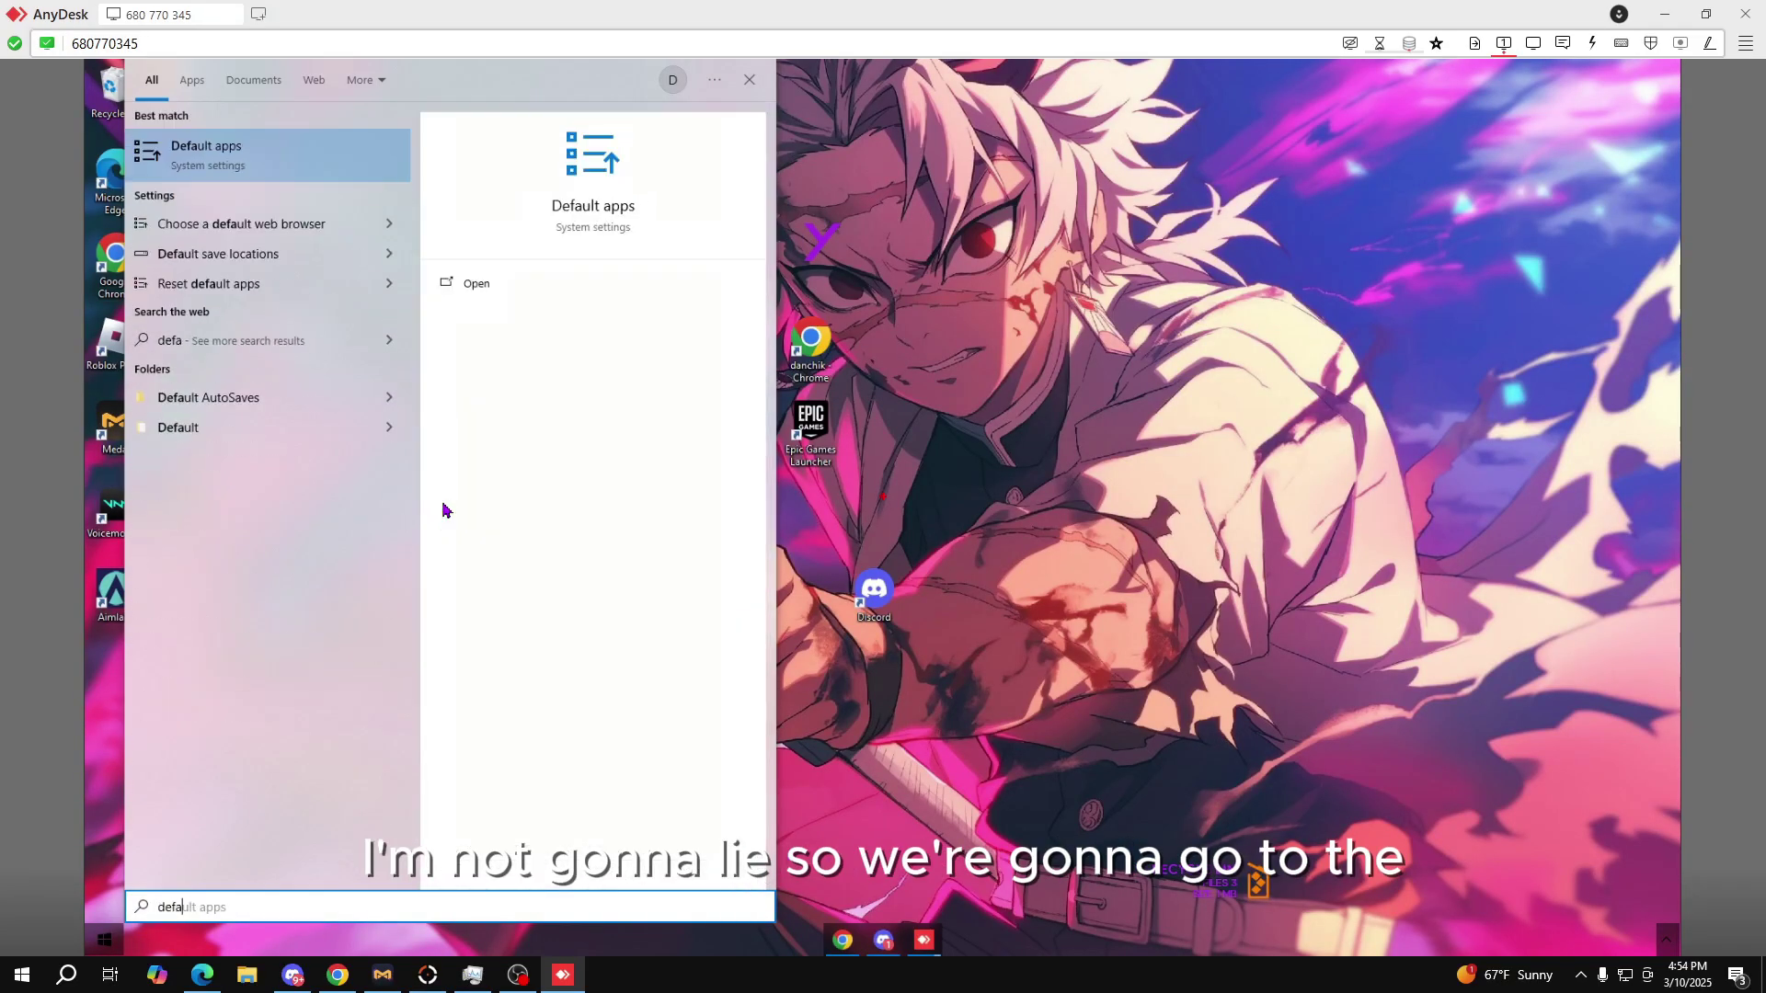
left_click(278, 173)
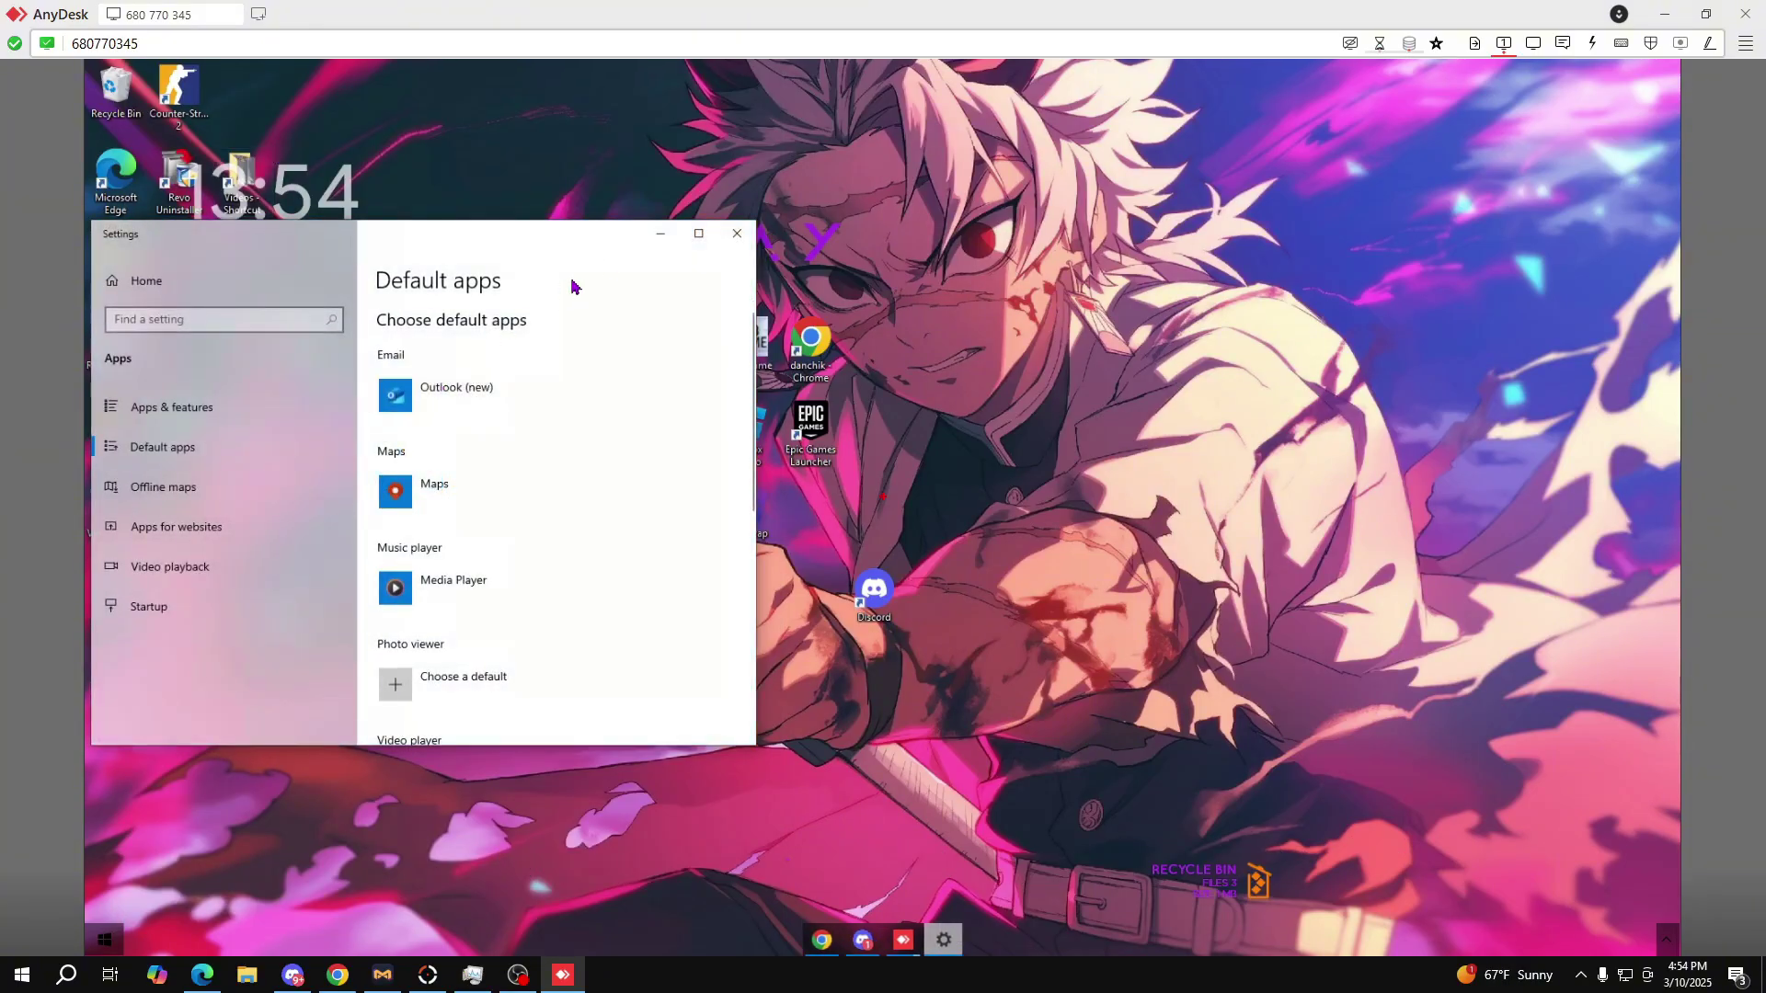
left_click(699, 233)
scroll(444, 664, "down", 1)
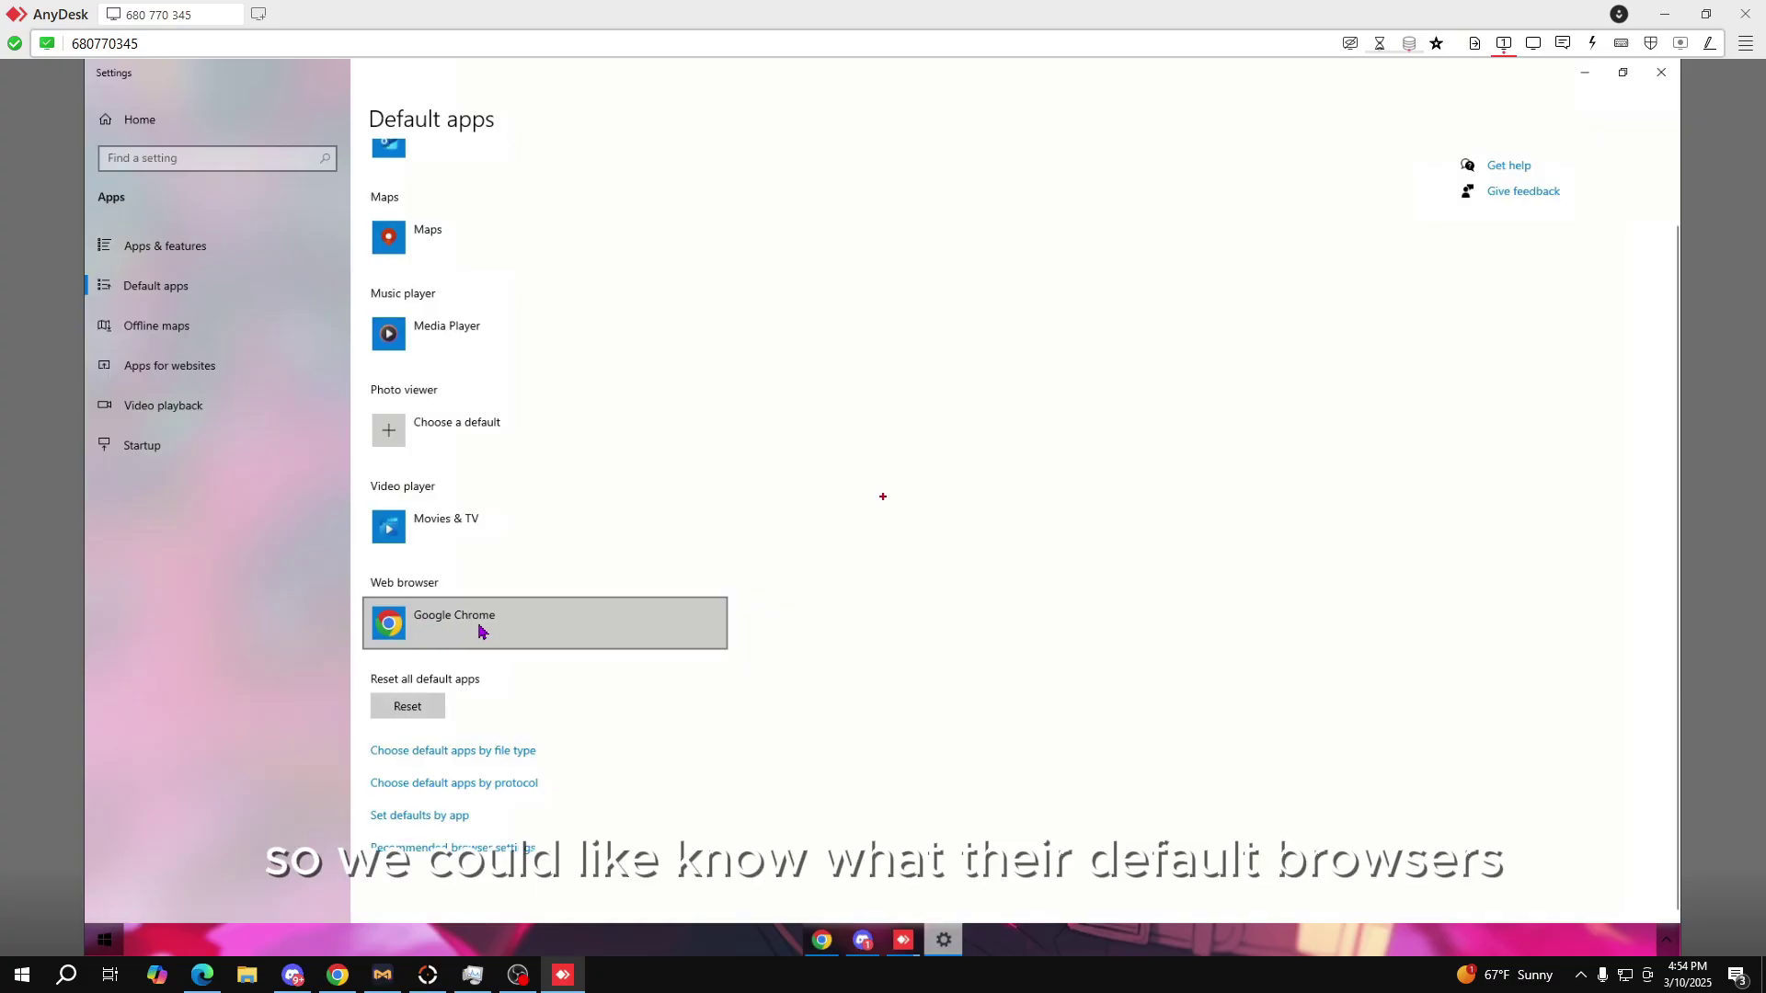
left_click(821, 940)
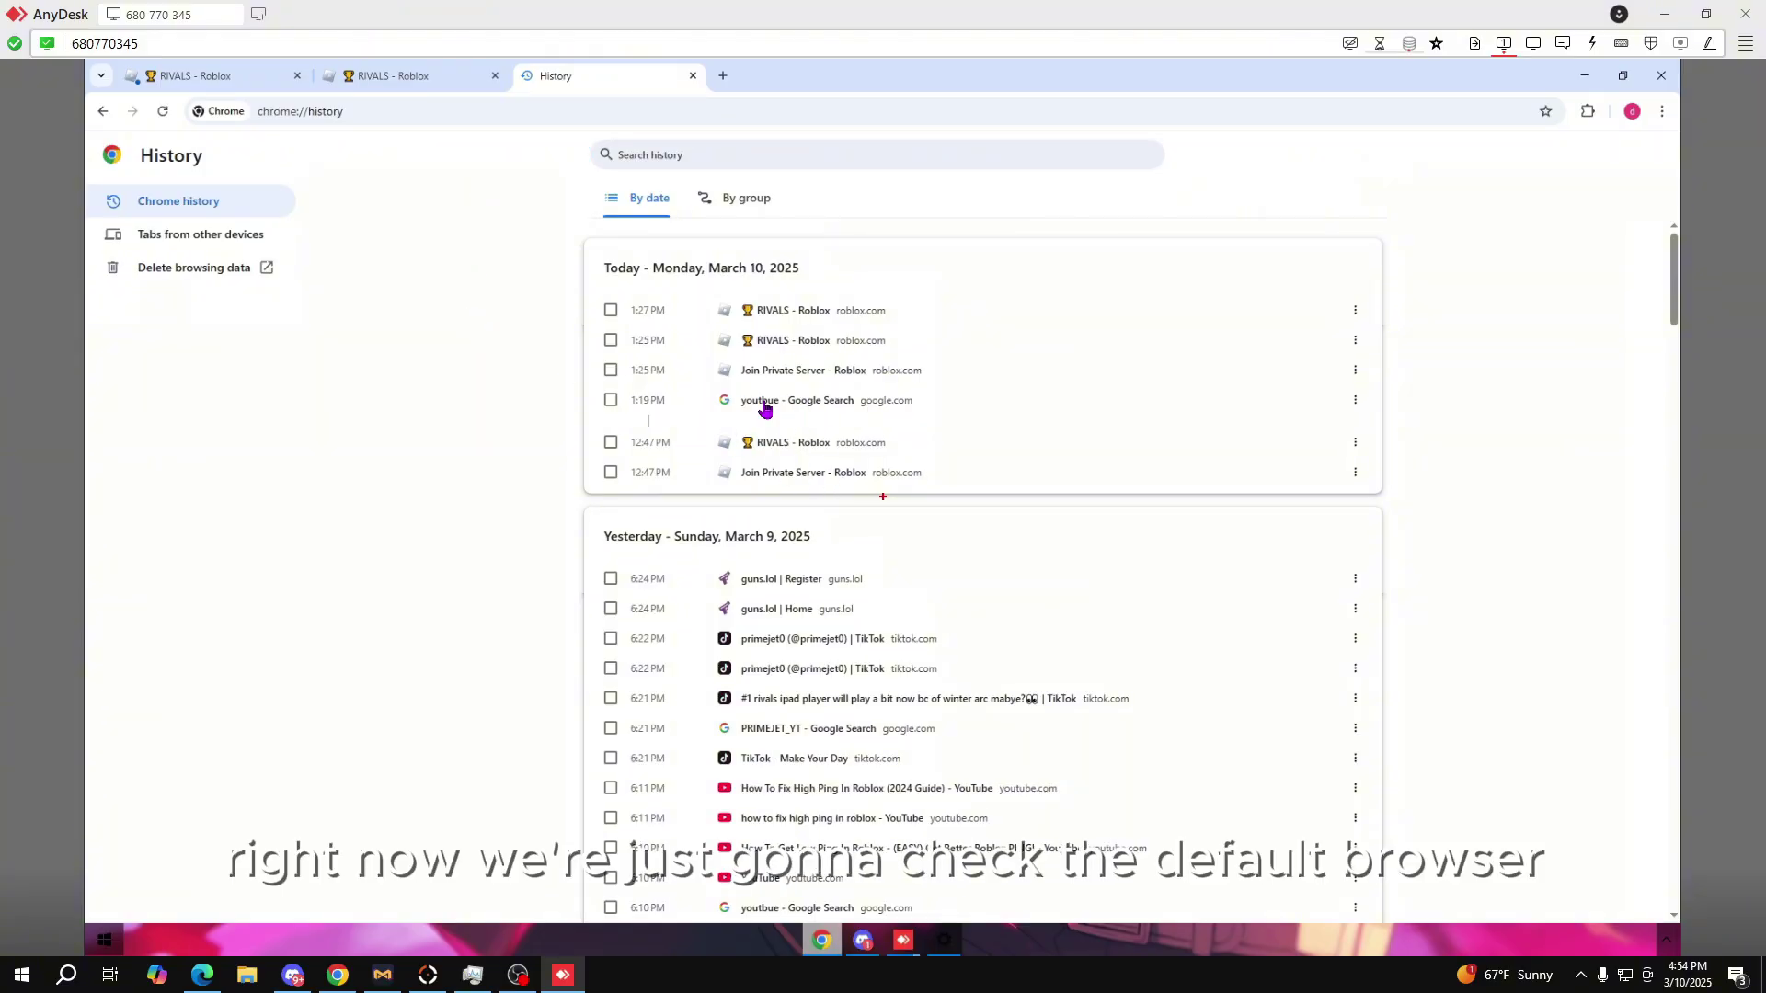
Step: Search Chrome history for 'exploits' and 'script', clearing each search afterwards
left_click(821, 154)
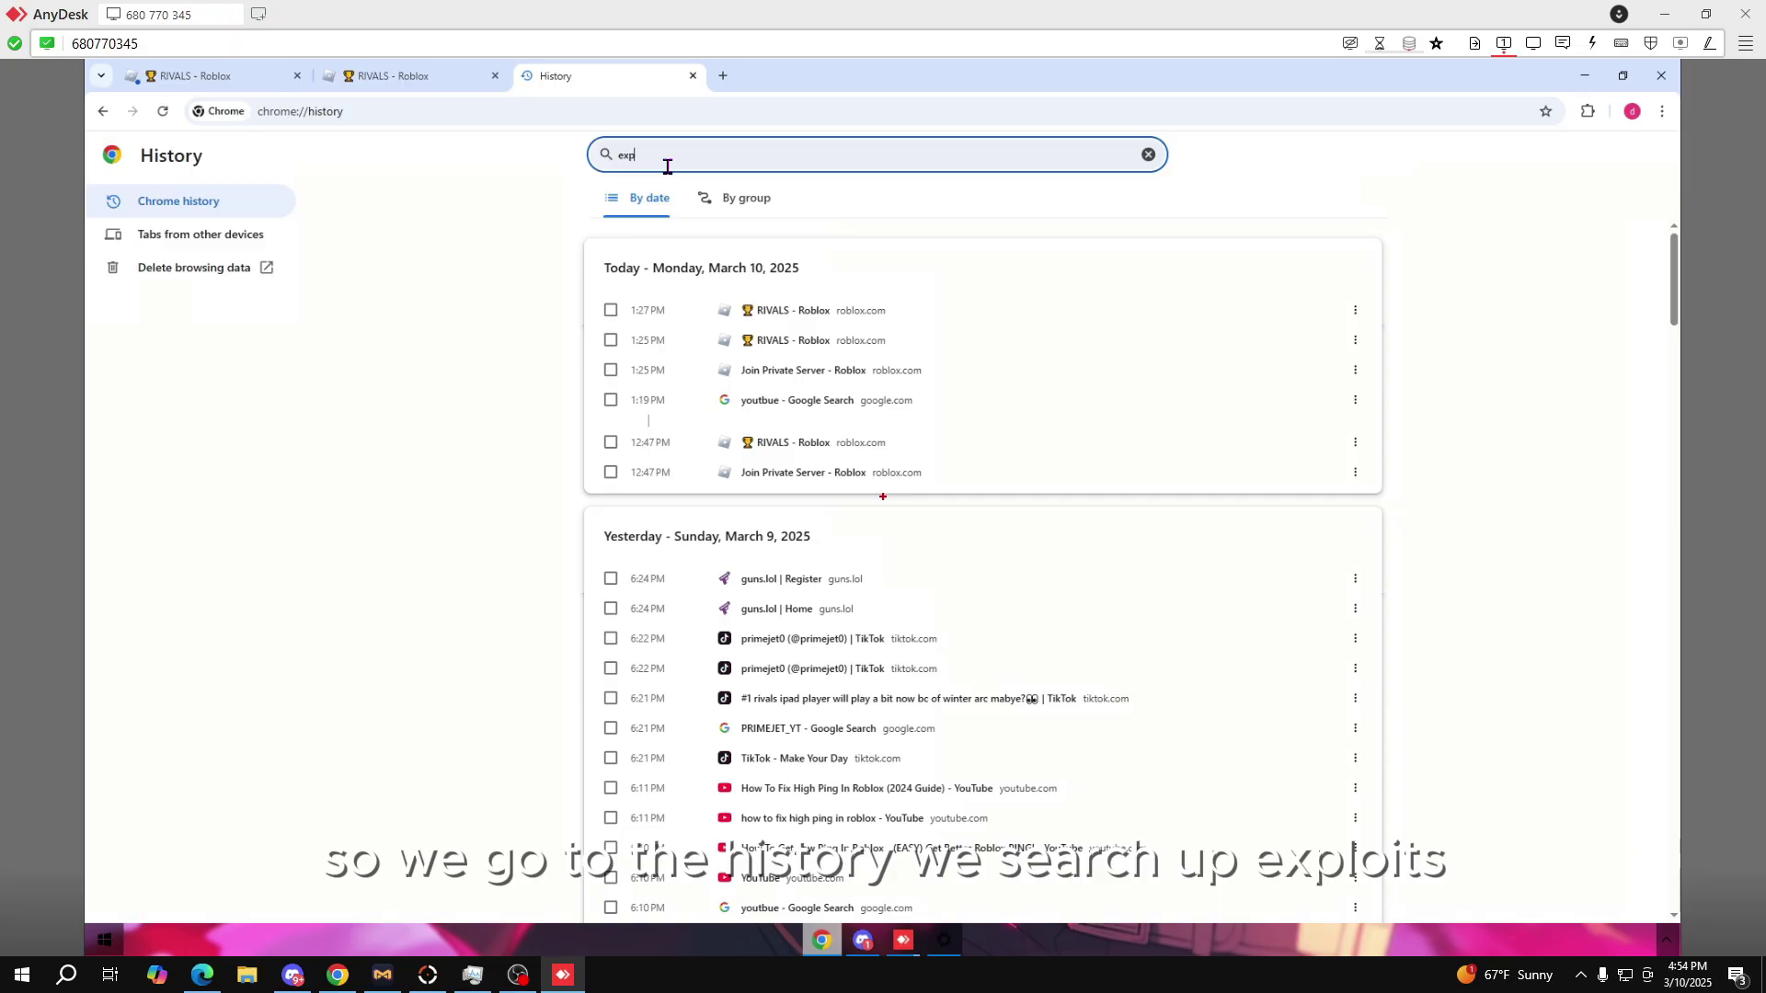
key("ctrl+a")
key("BackSpace")
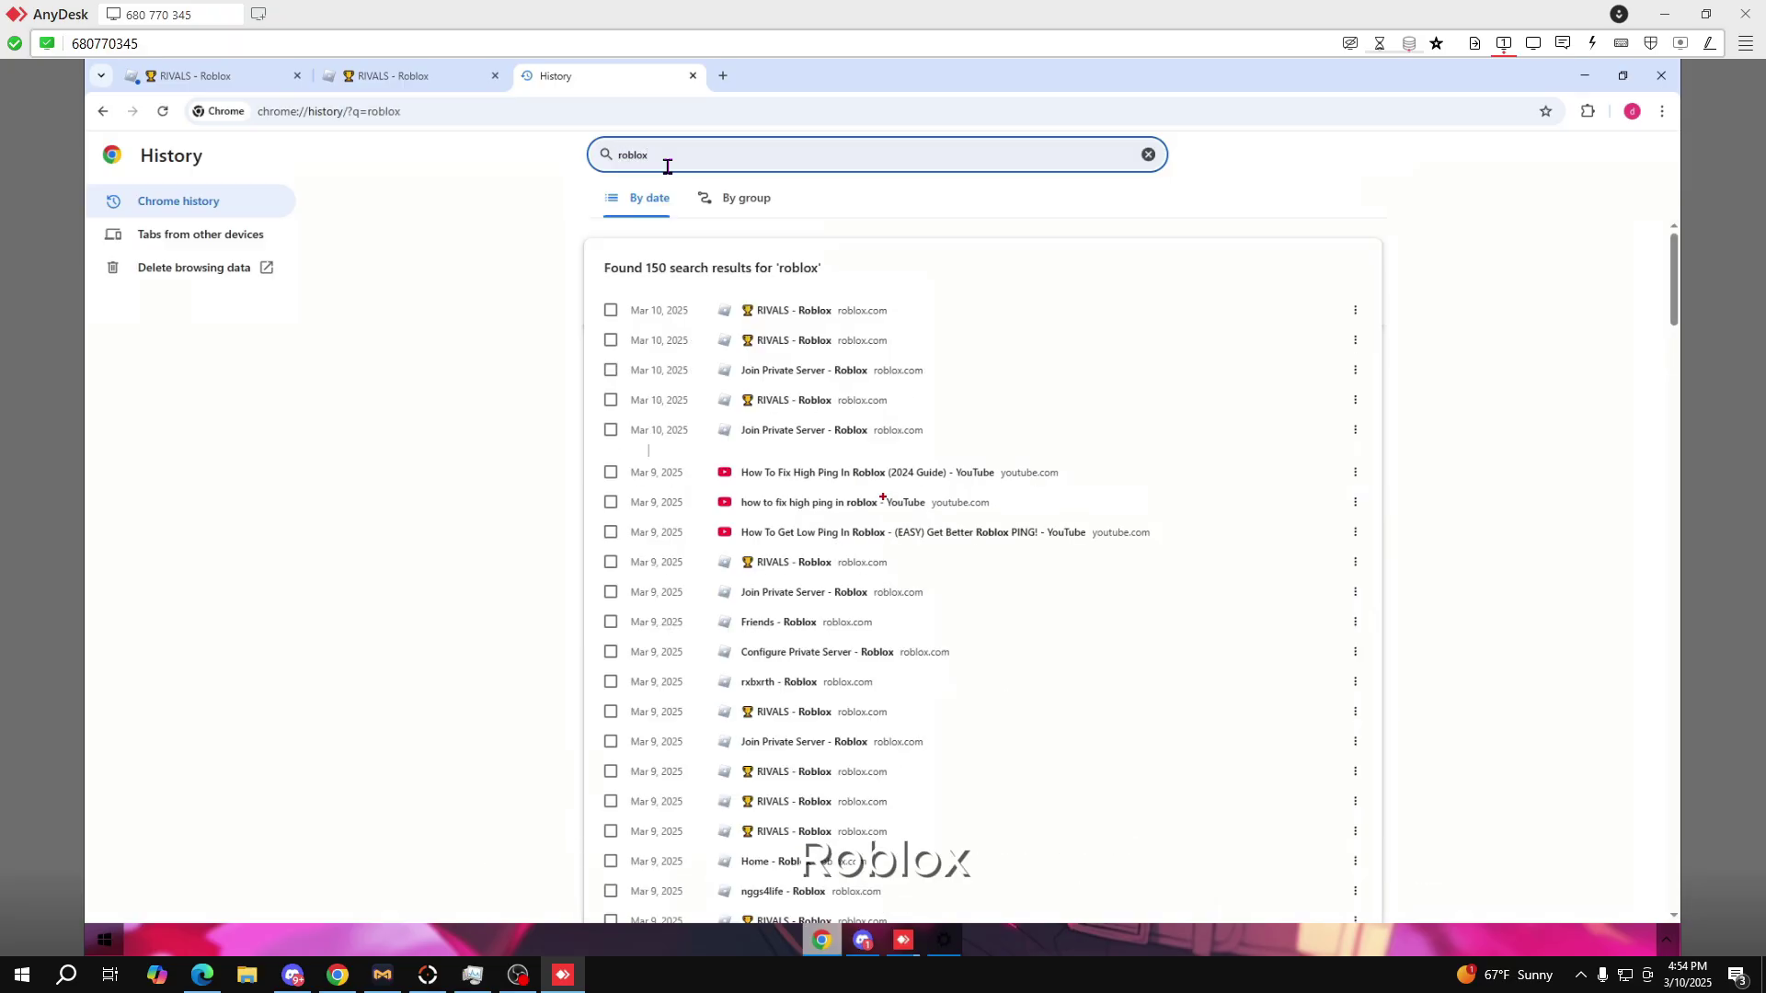
scroll(759, 358, "down", 20)
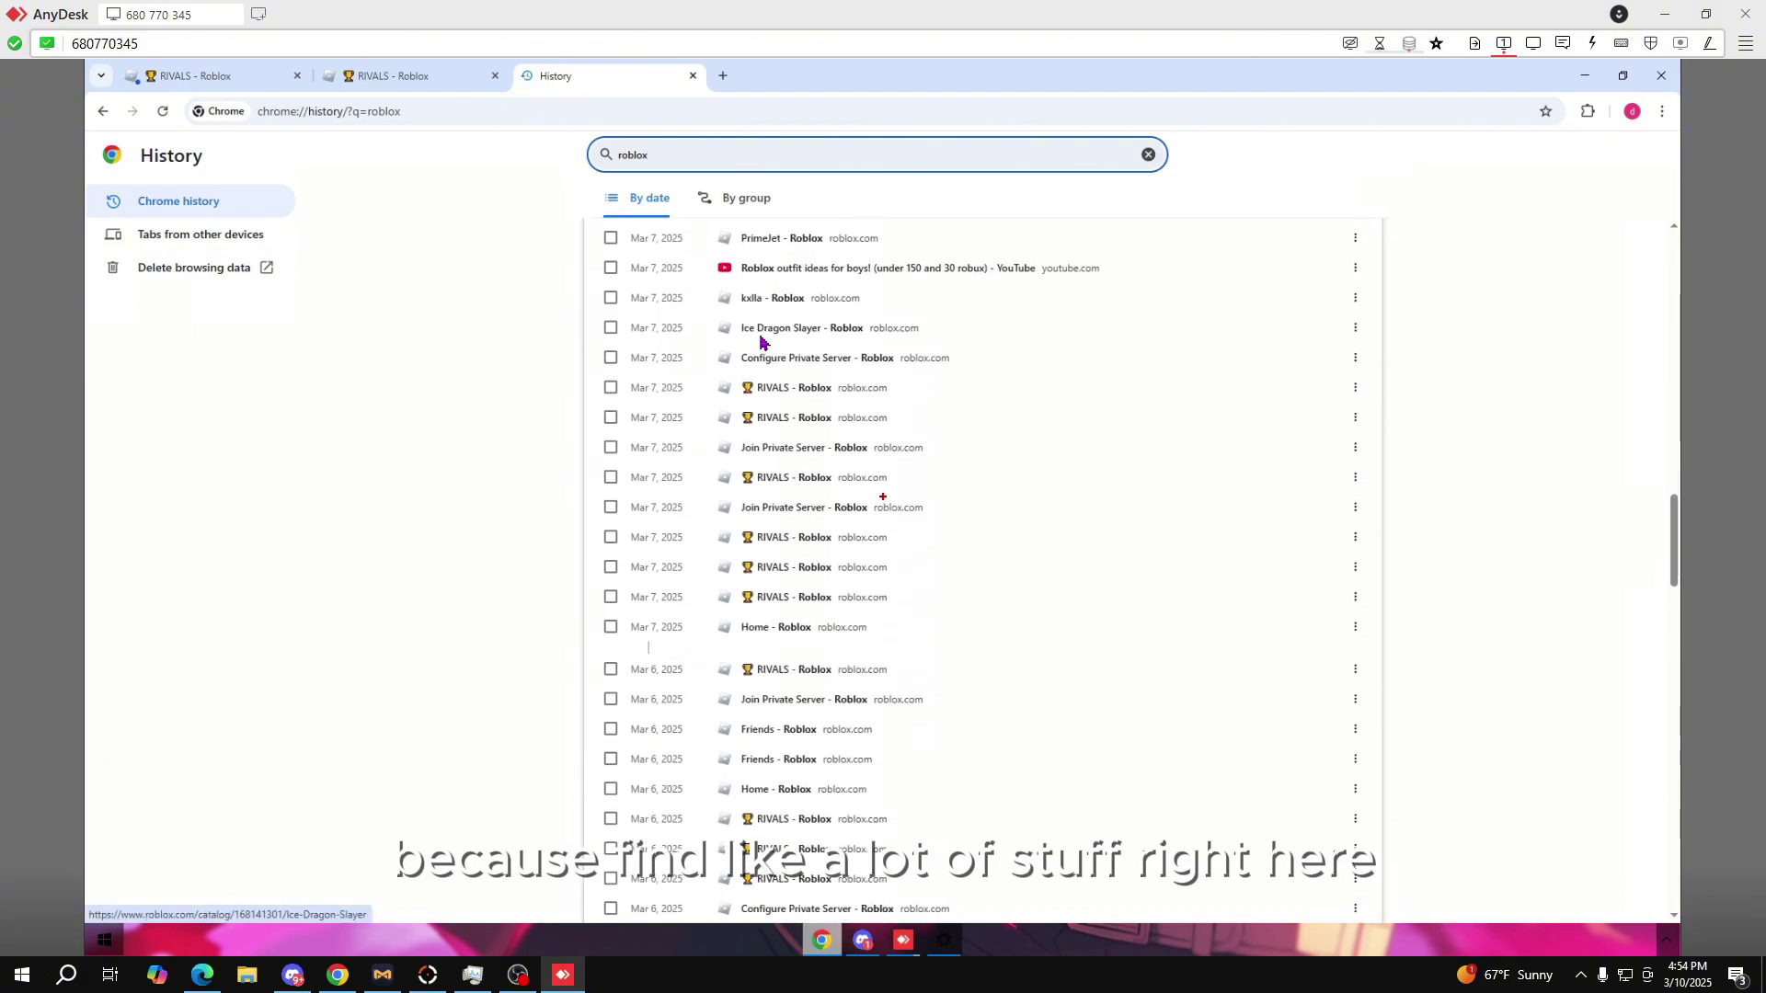
scroll(760, 340, "up", 20)
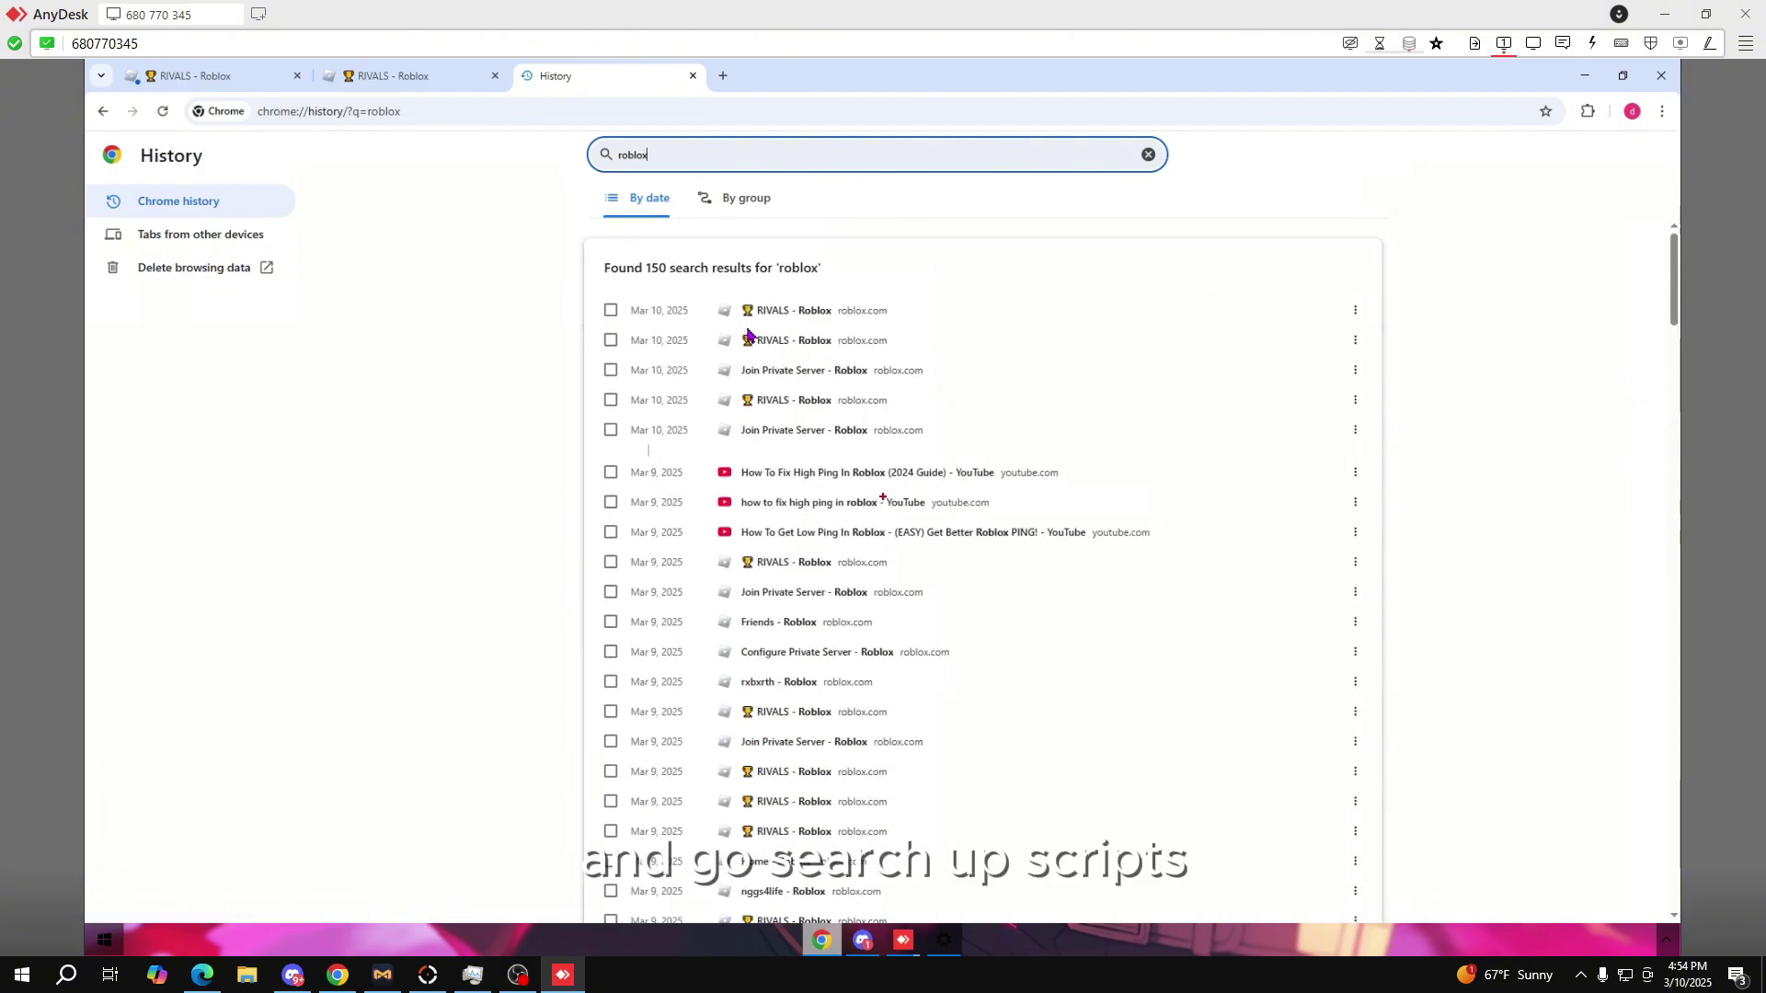
type("ript")
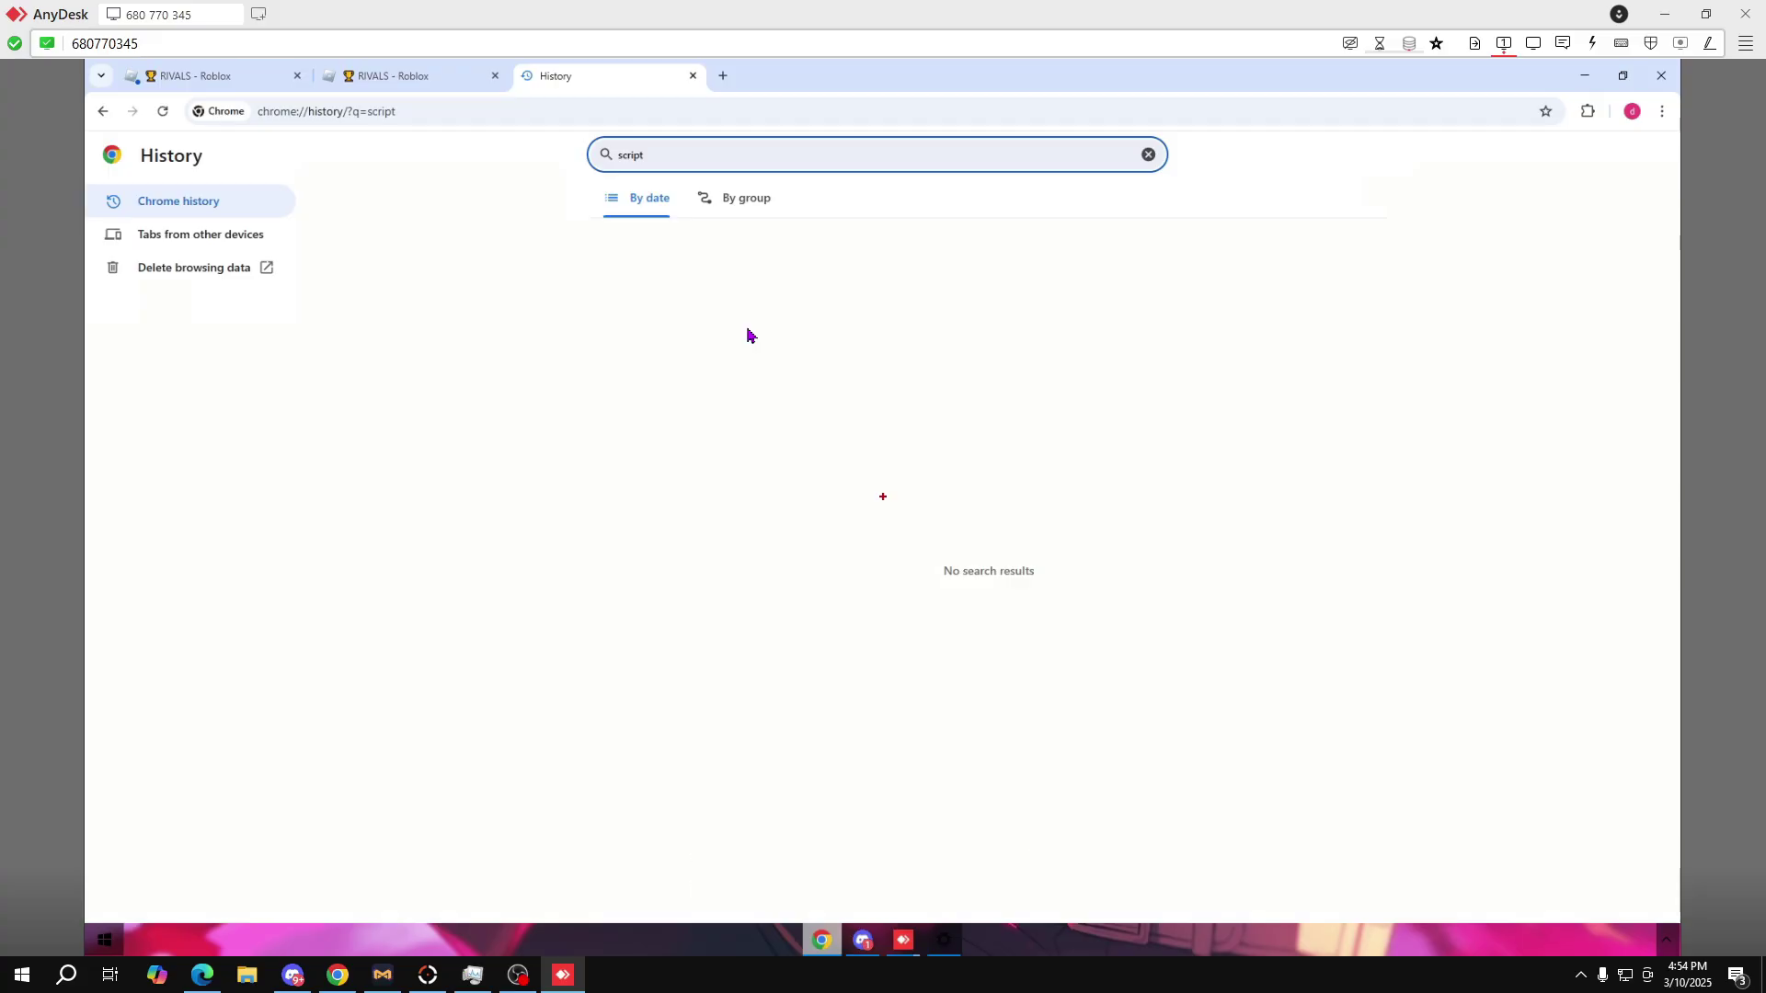
key("ctrl+a")
key("BackSpace")
Step: Search the history for 'executers', 'matrix' and 'dx9ware', clearing each in turn
type("e")
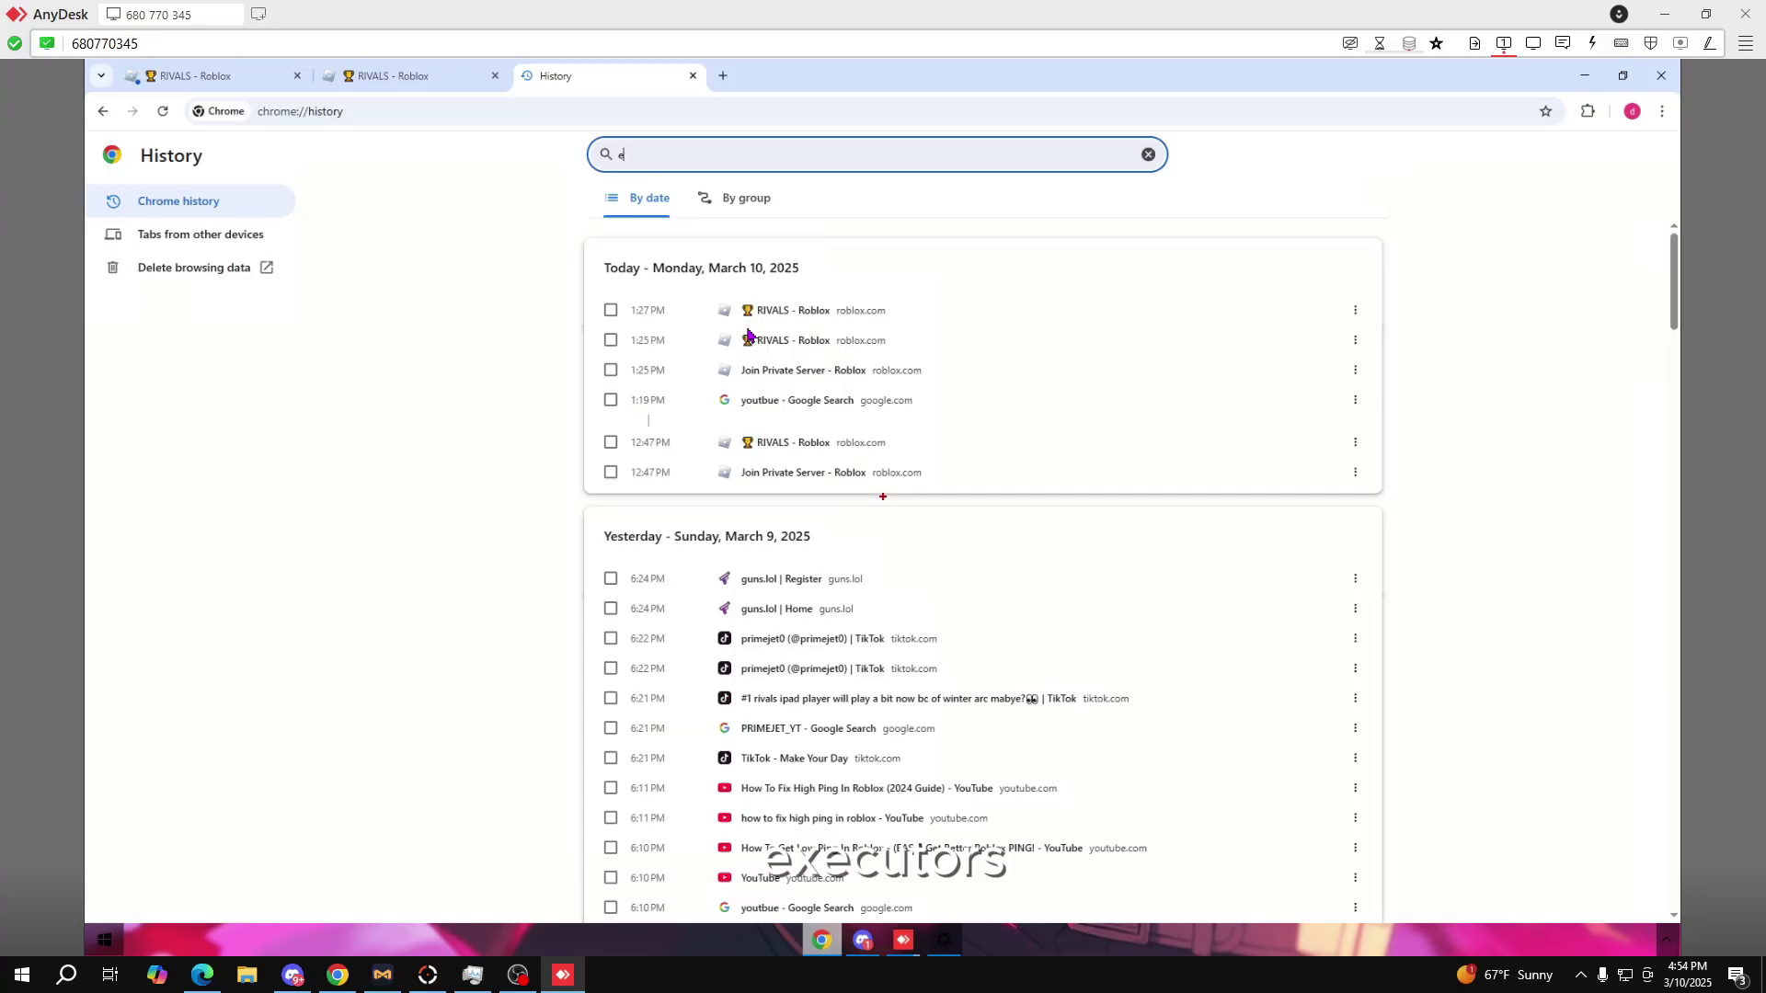
type("xecuters")
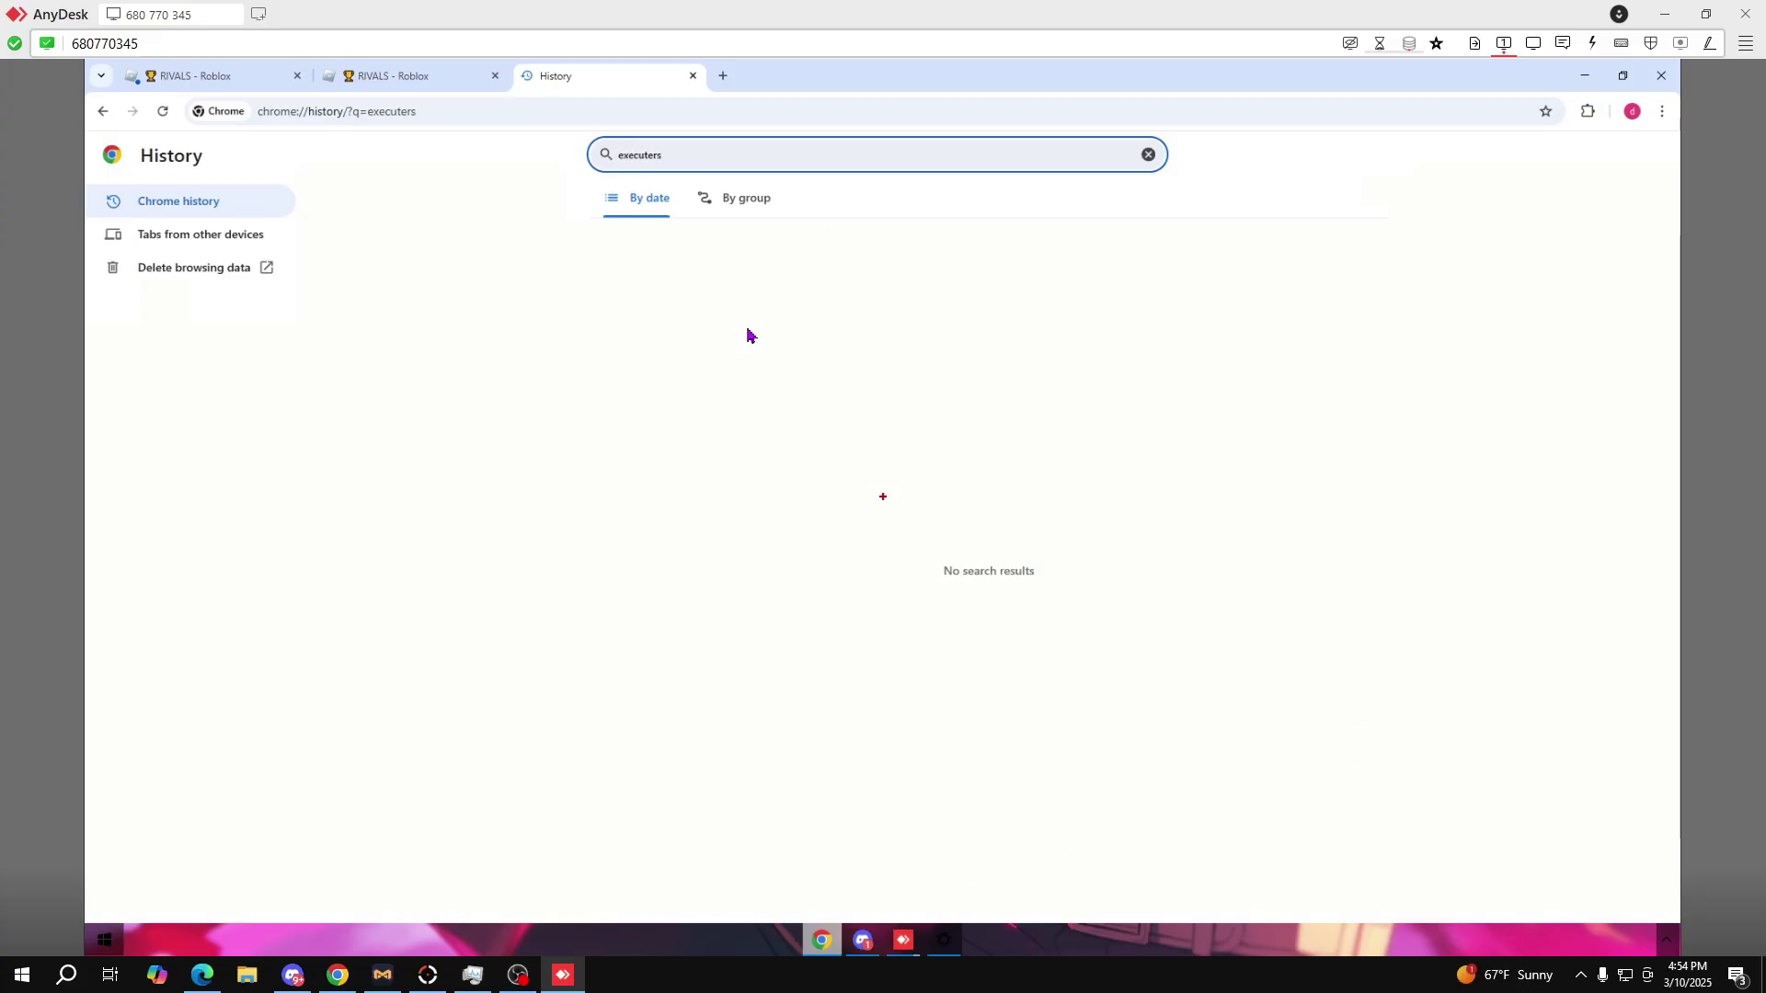
key("ctrl+a")
key("BackSpace")
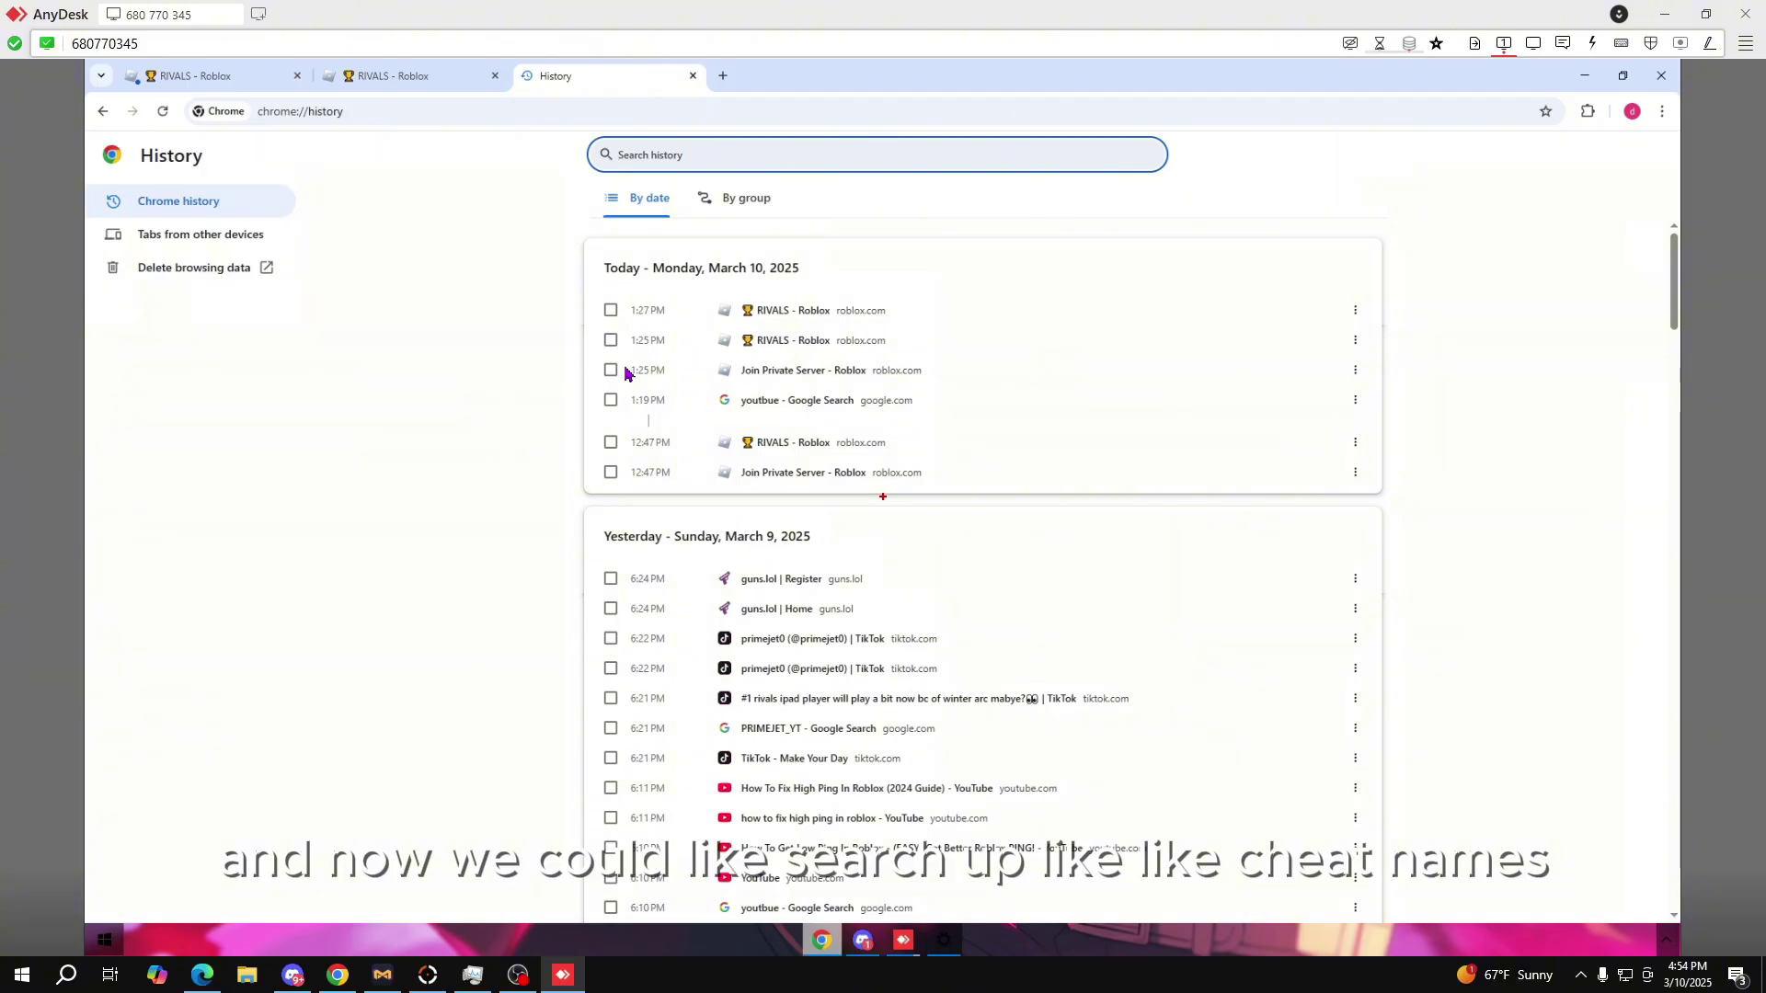
type("matri")
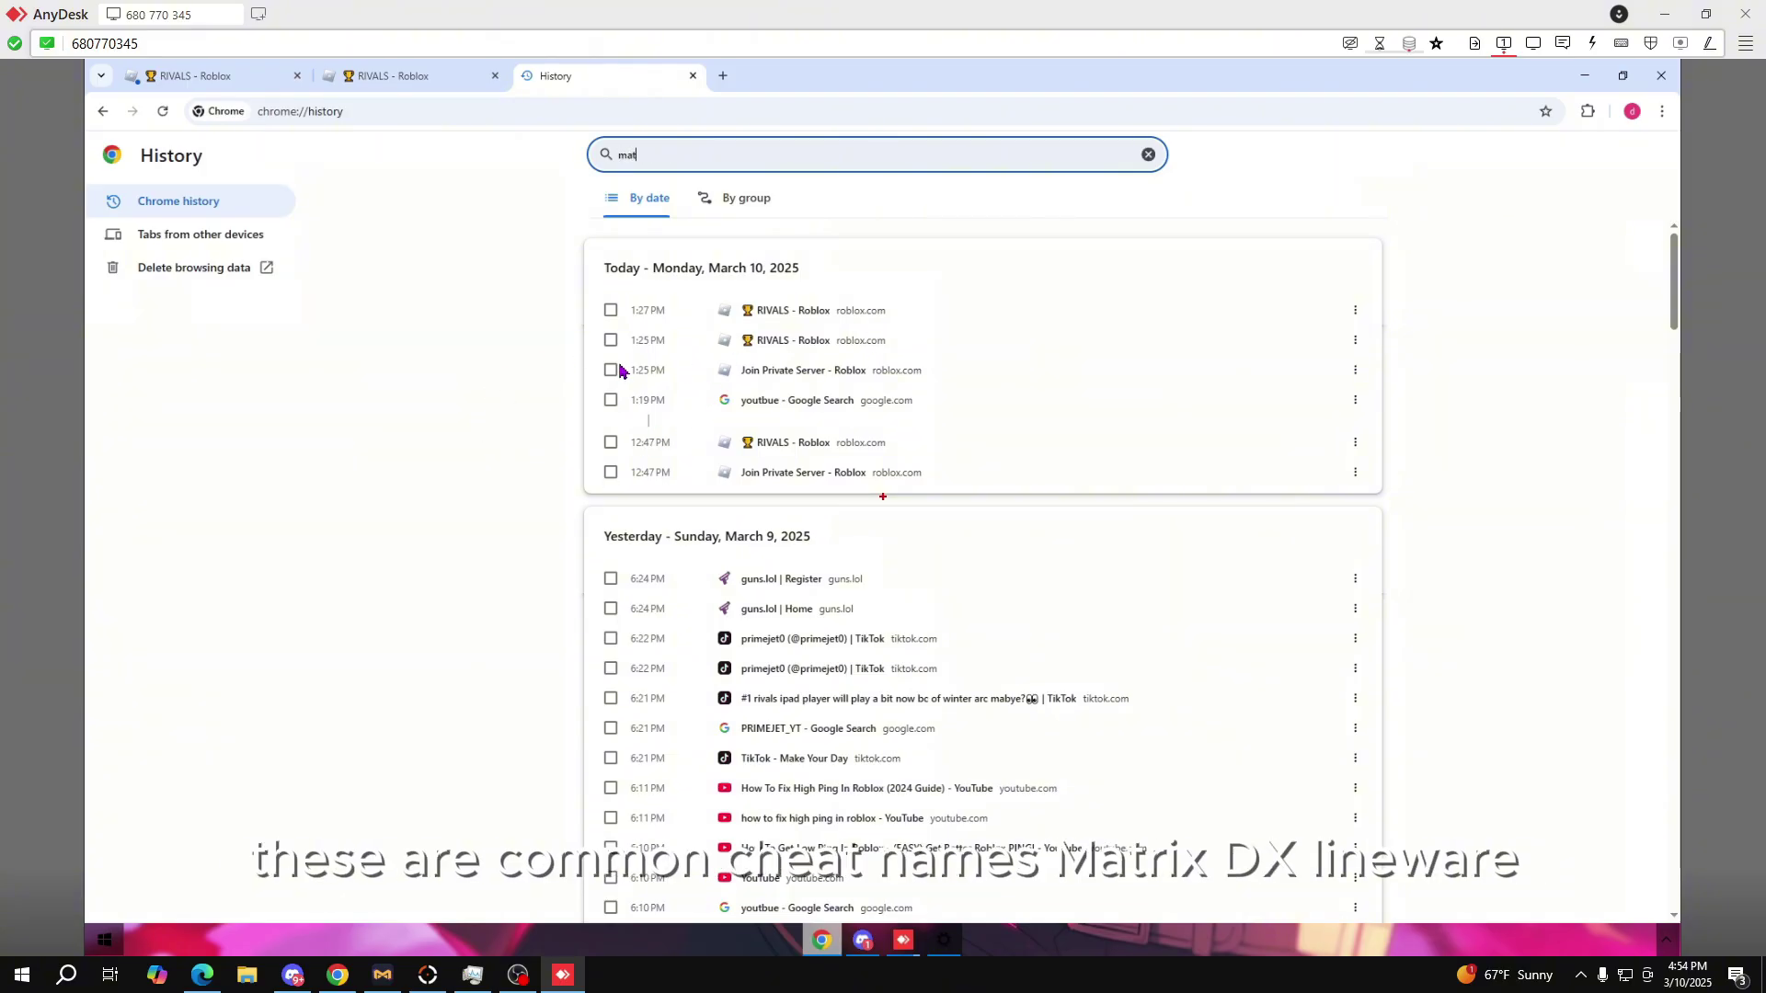
key("ctrl+a")
key("BackSpace")
type("dx9")
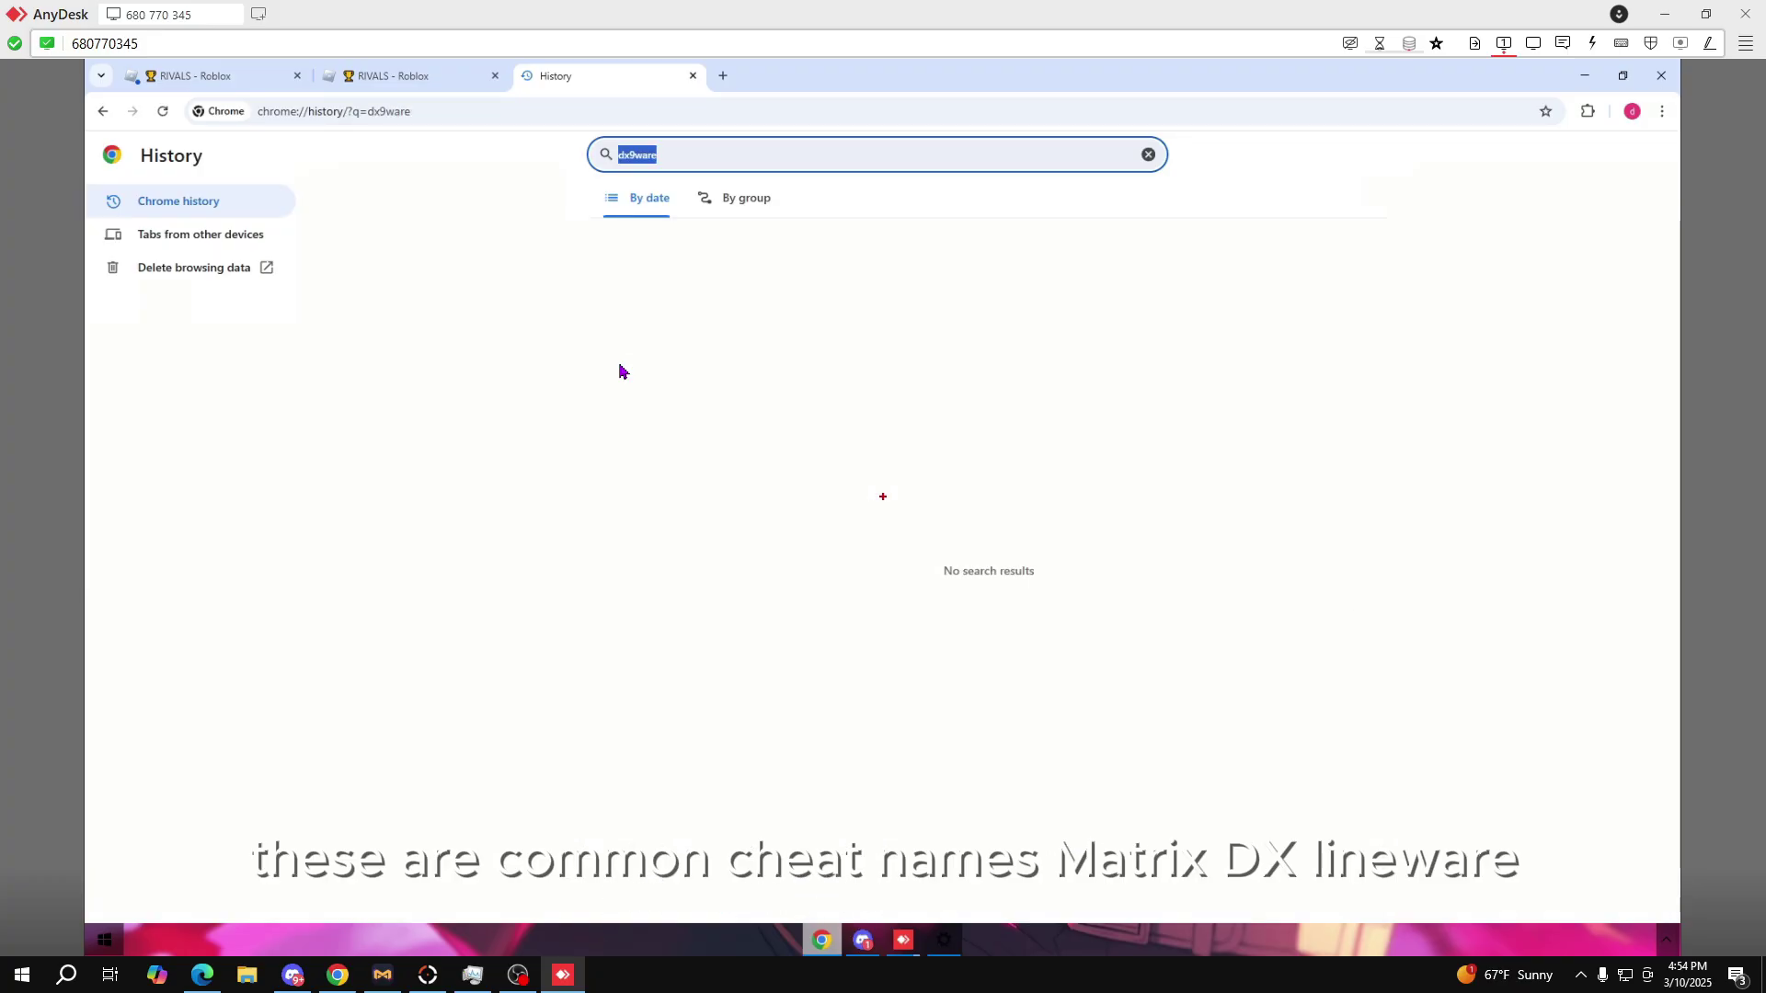
key("BackSpace")
Step: Search the history for 'matcha' and 'severe', then bring Discord to the front
type("matcha")
key("ctrl+a")
key("BackSpace")
type("severe")
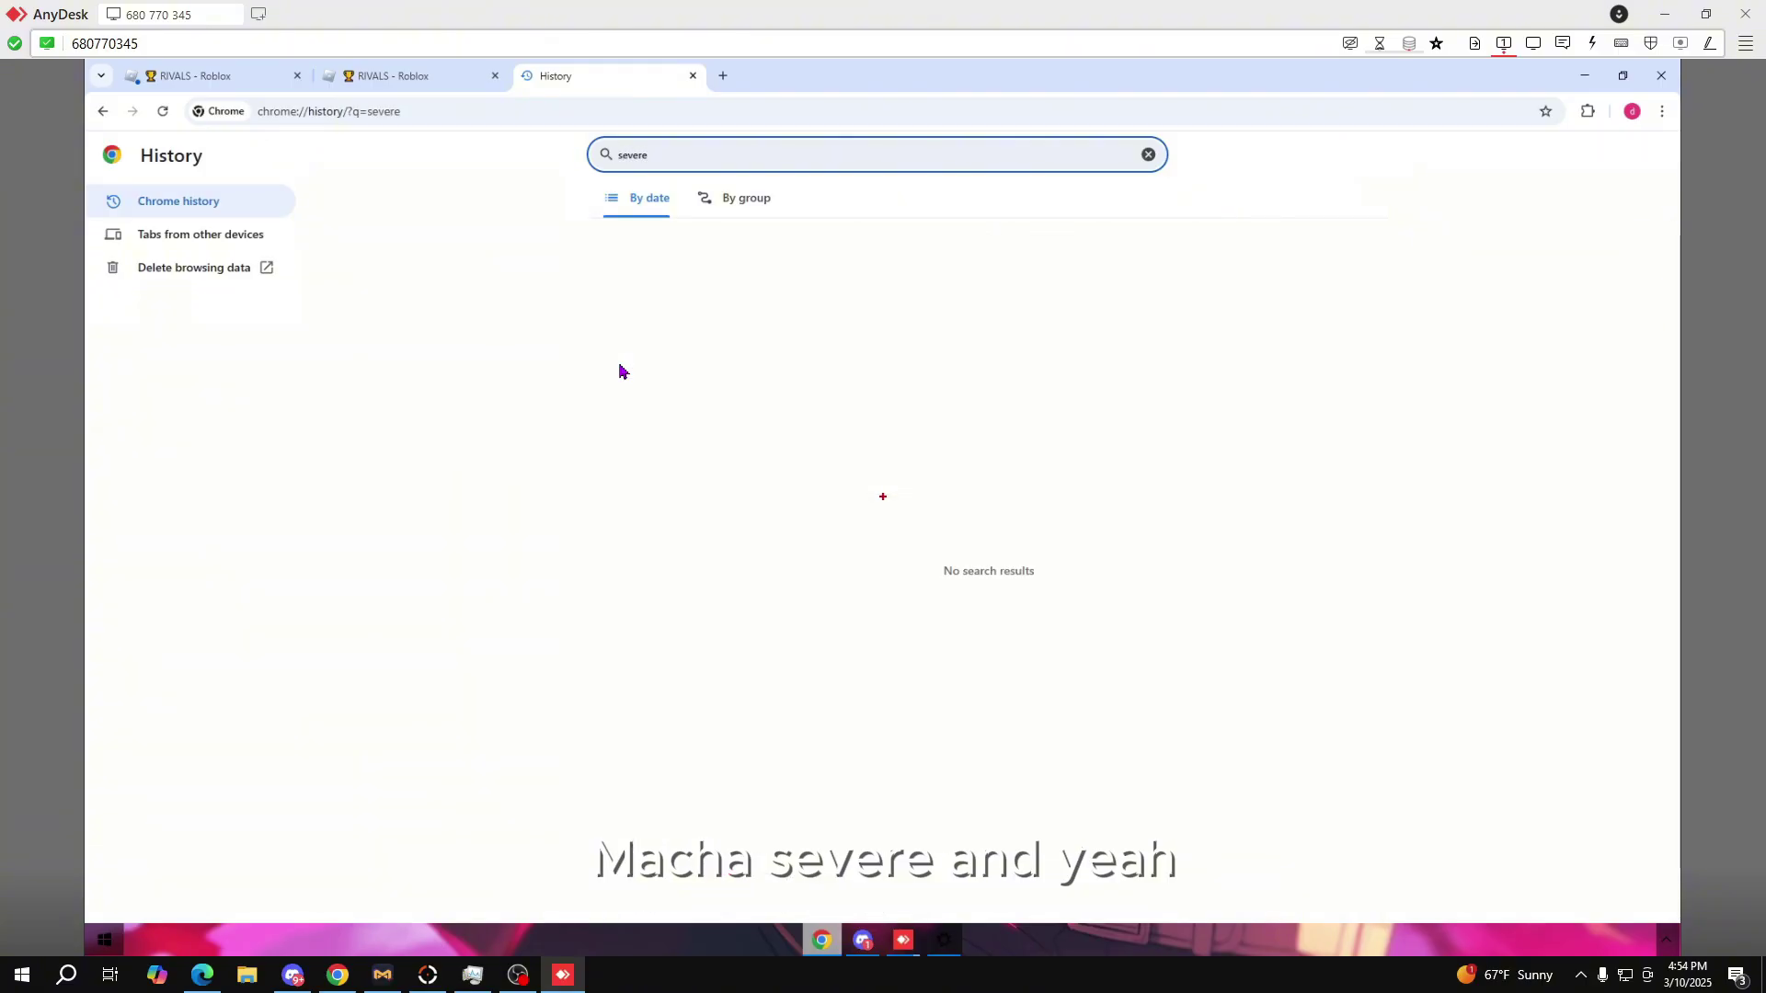
key("ctrl+a")
key("BackSpace")
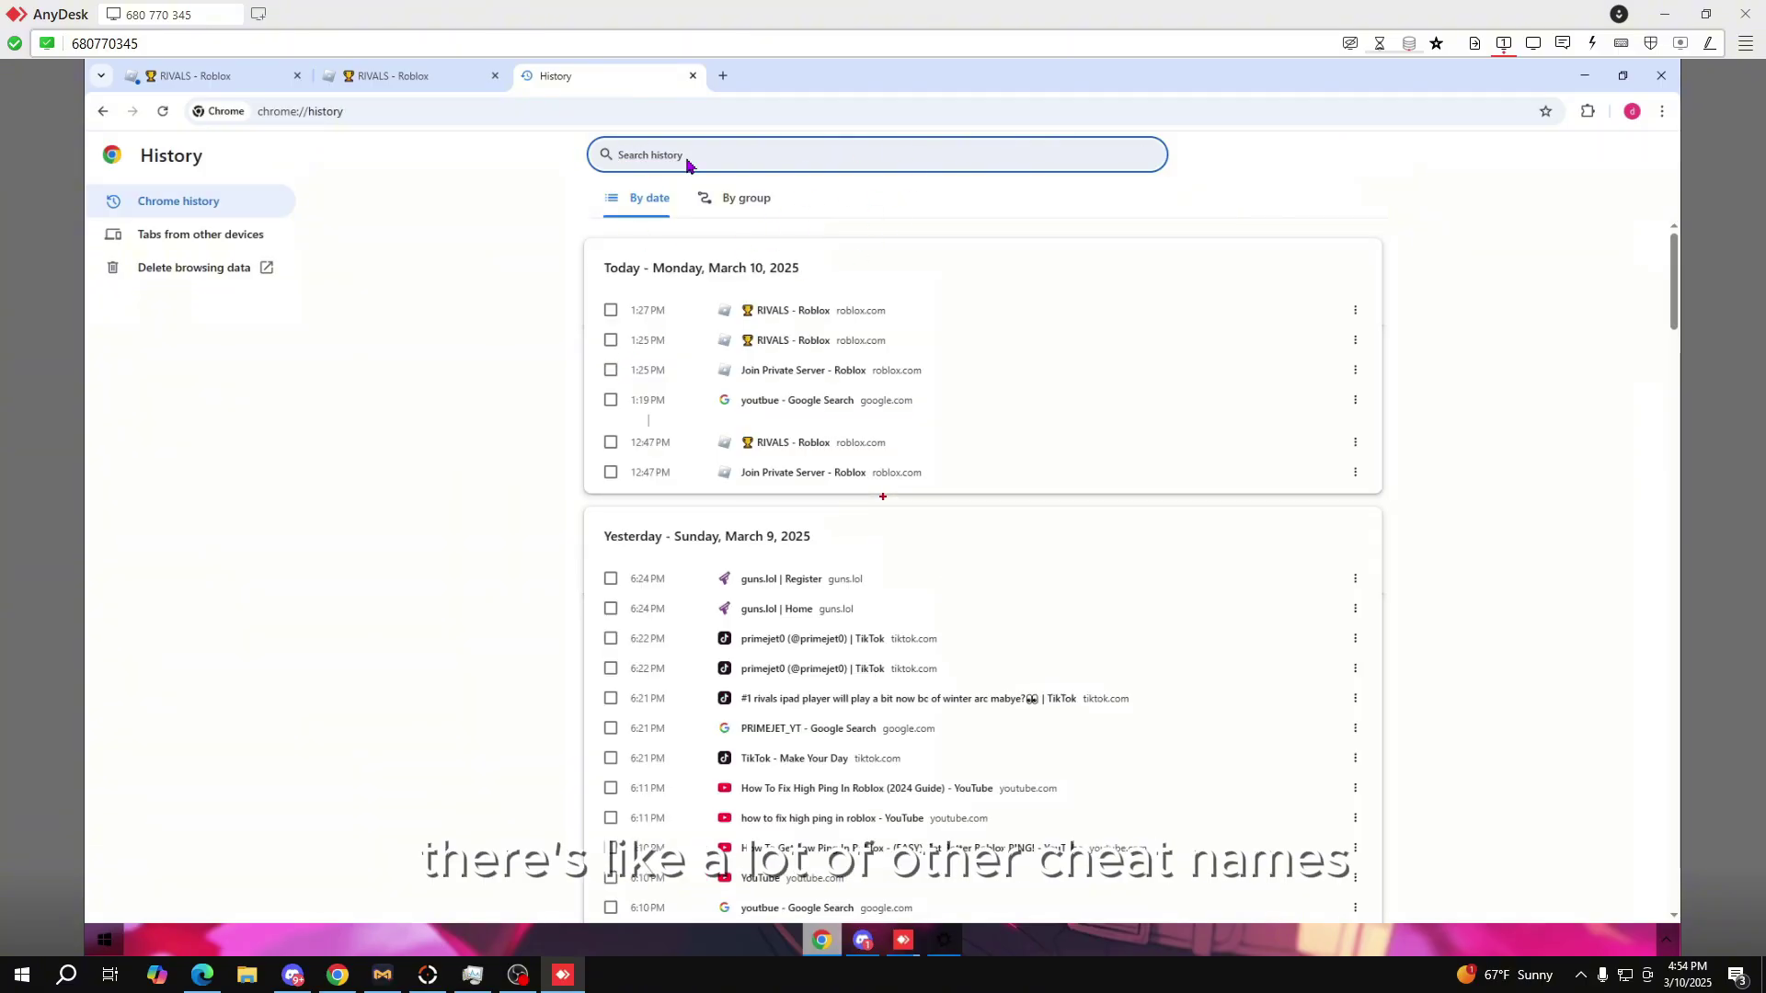
scroll(800, 607, "down", 2)
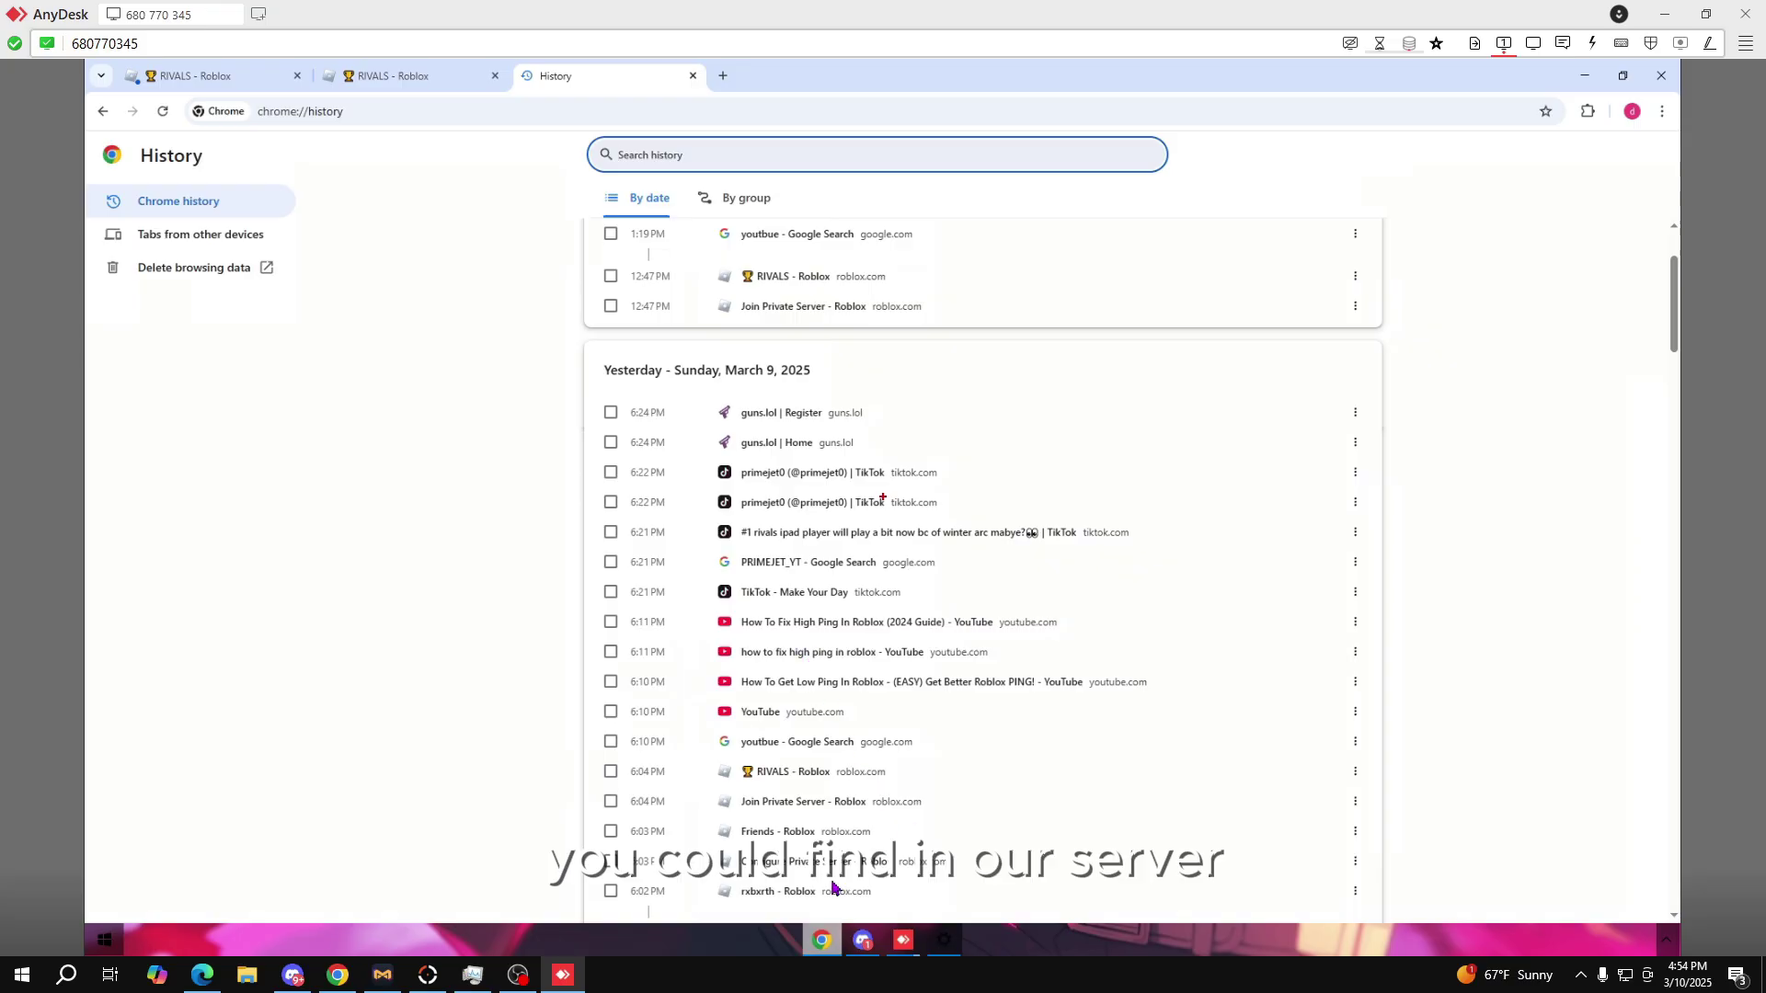
left_click(862, 940)
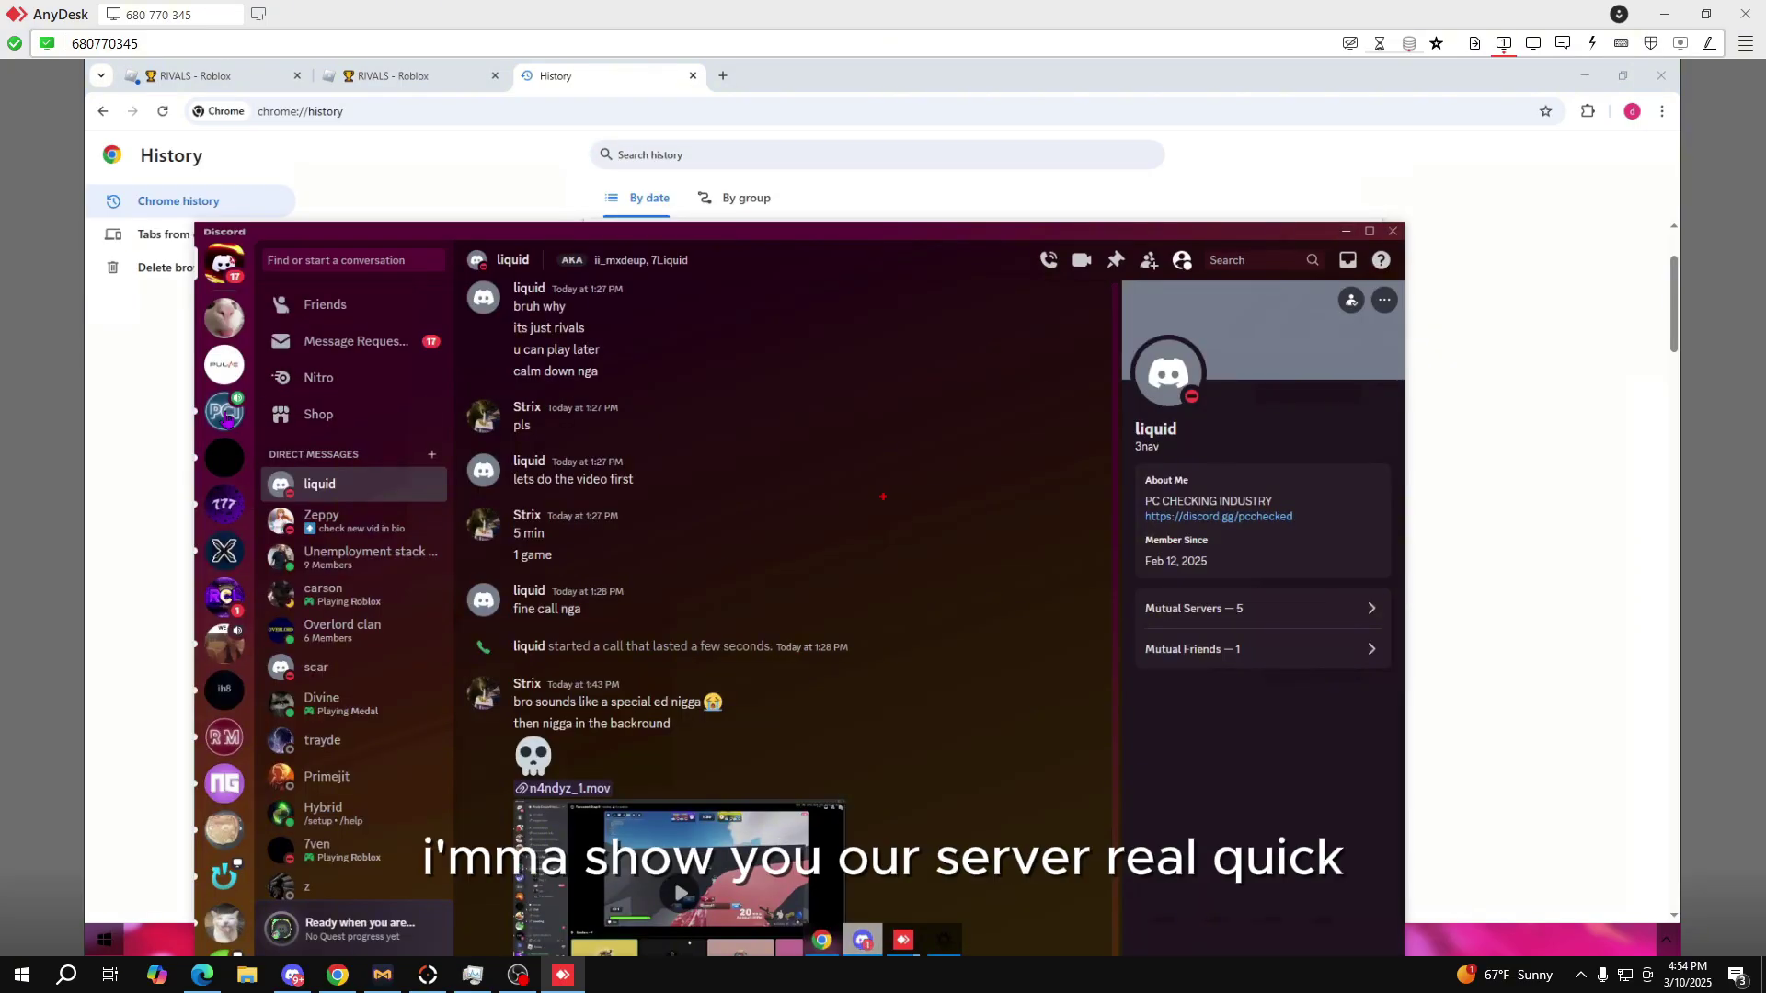
Step: Open the PC Checking Industry server and read through its #general chat
left_click(223, 411)
left_click_drag(622, 231, 671, 89)
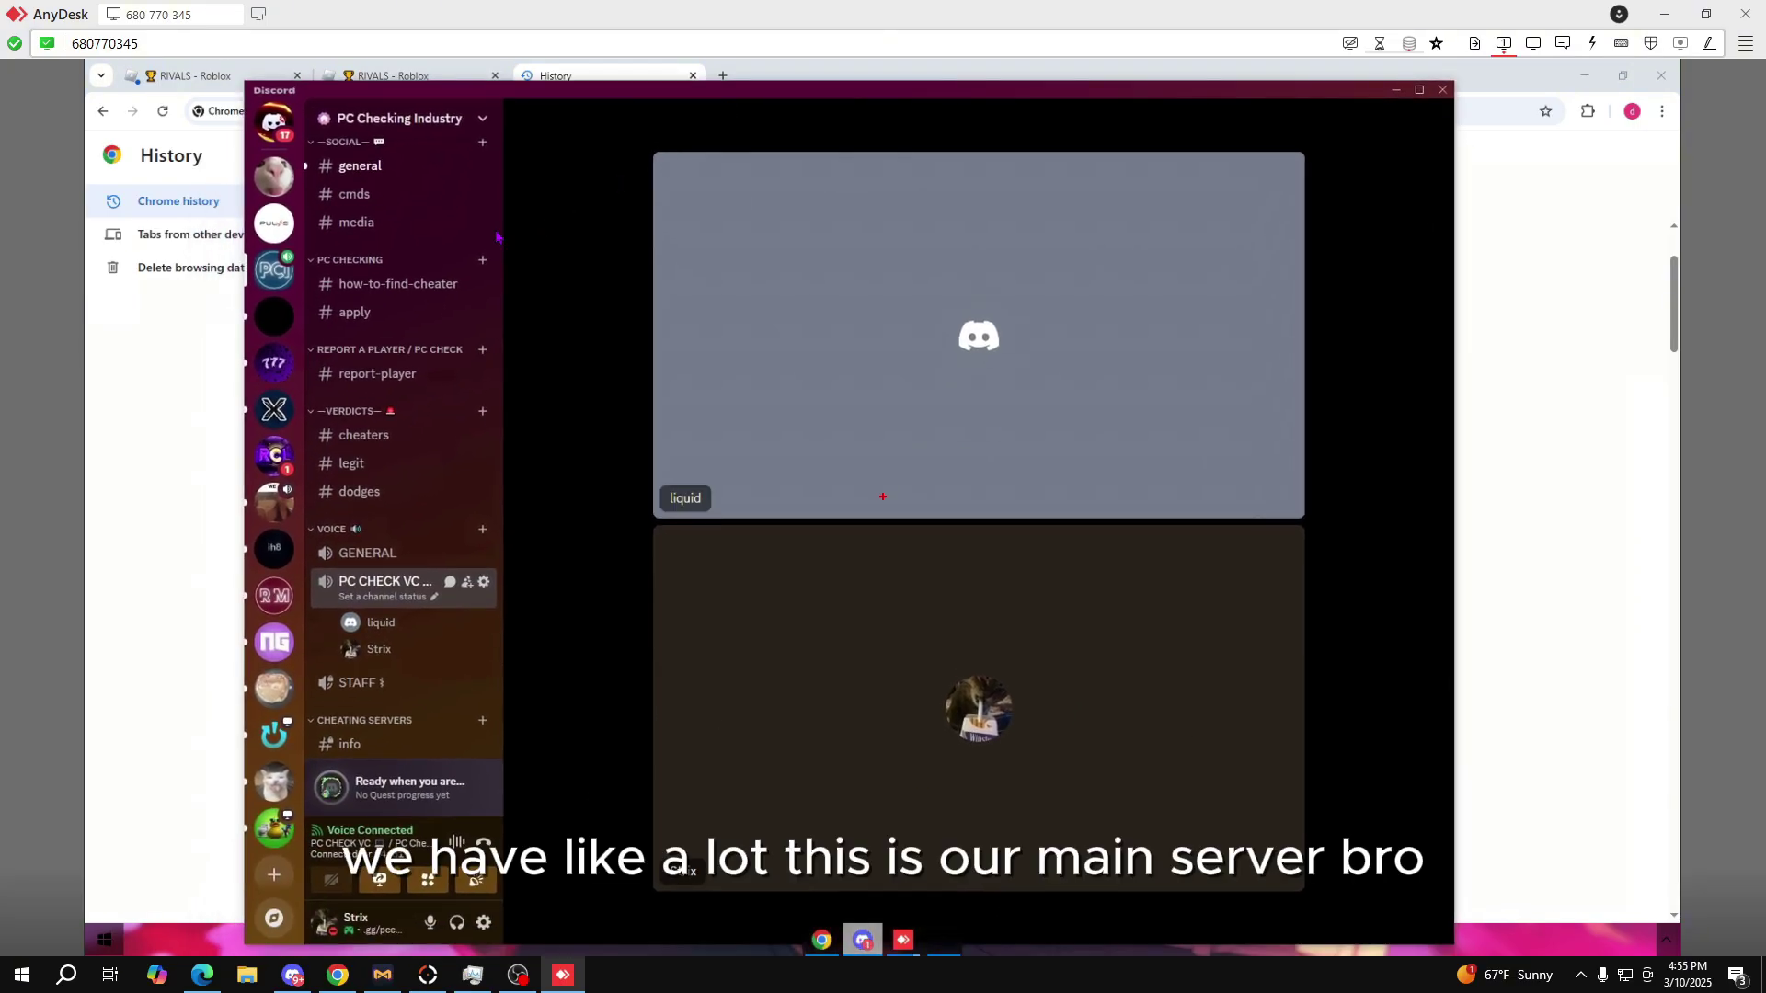
left_click(416, 167)
scroll(1074, 527, "down", 5)
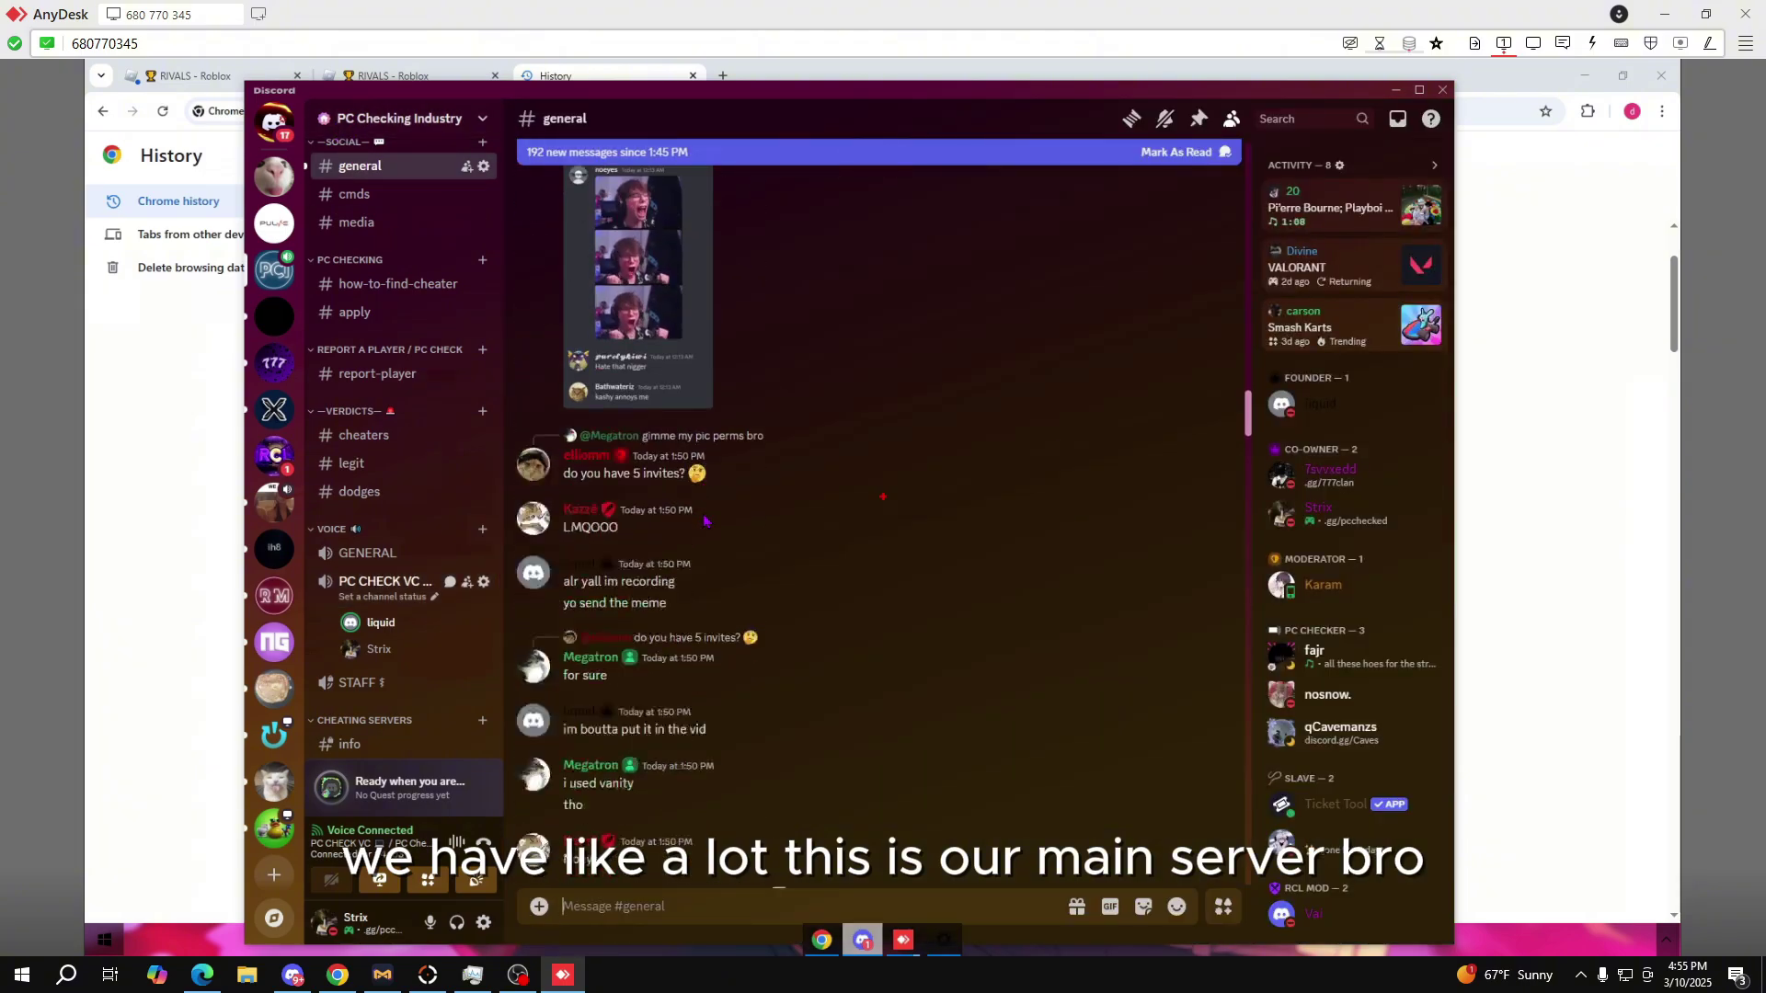
scroll(1074, 527, "down", 10)
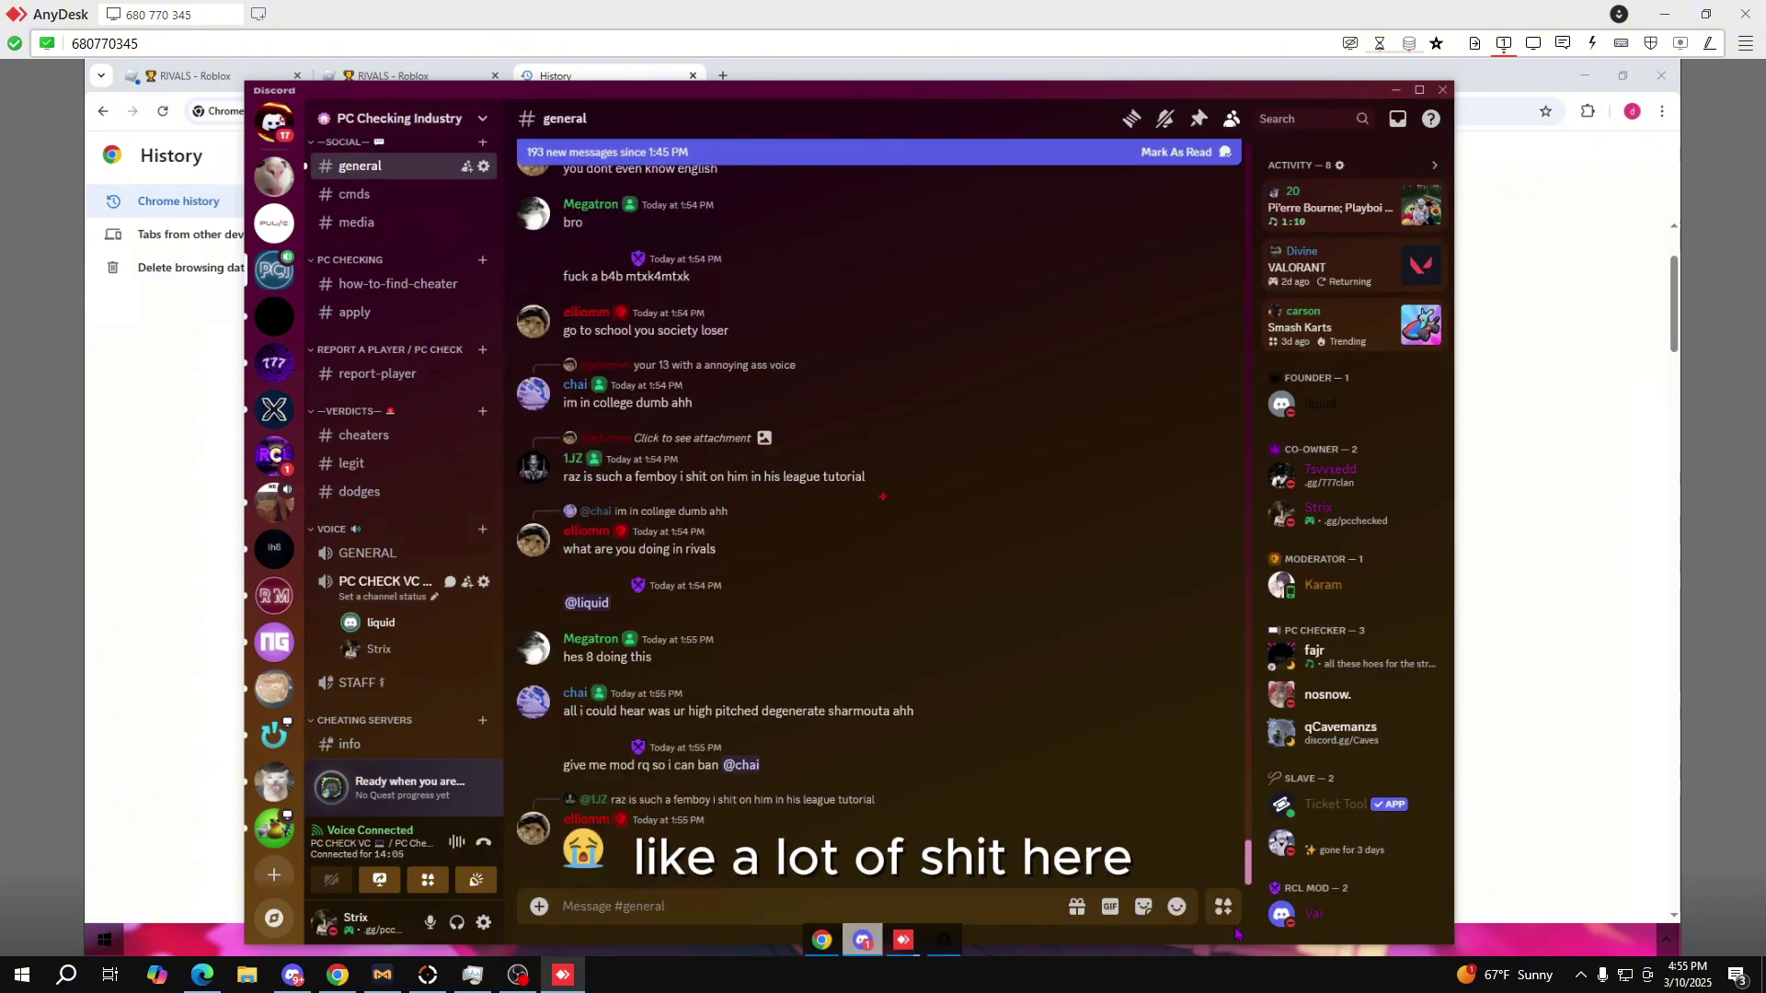
scroll(404, 598, "down", 3)
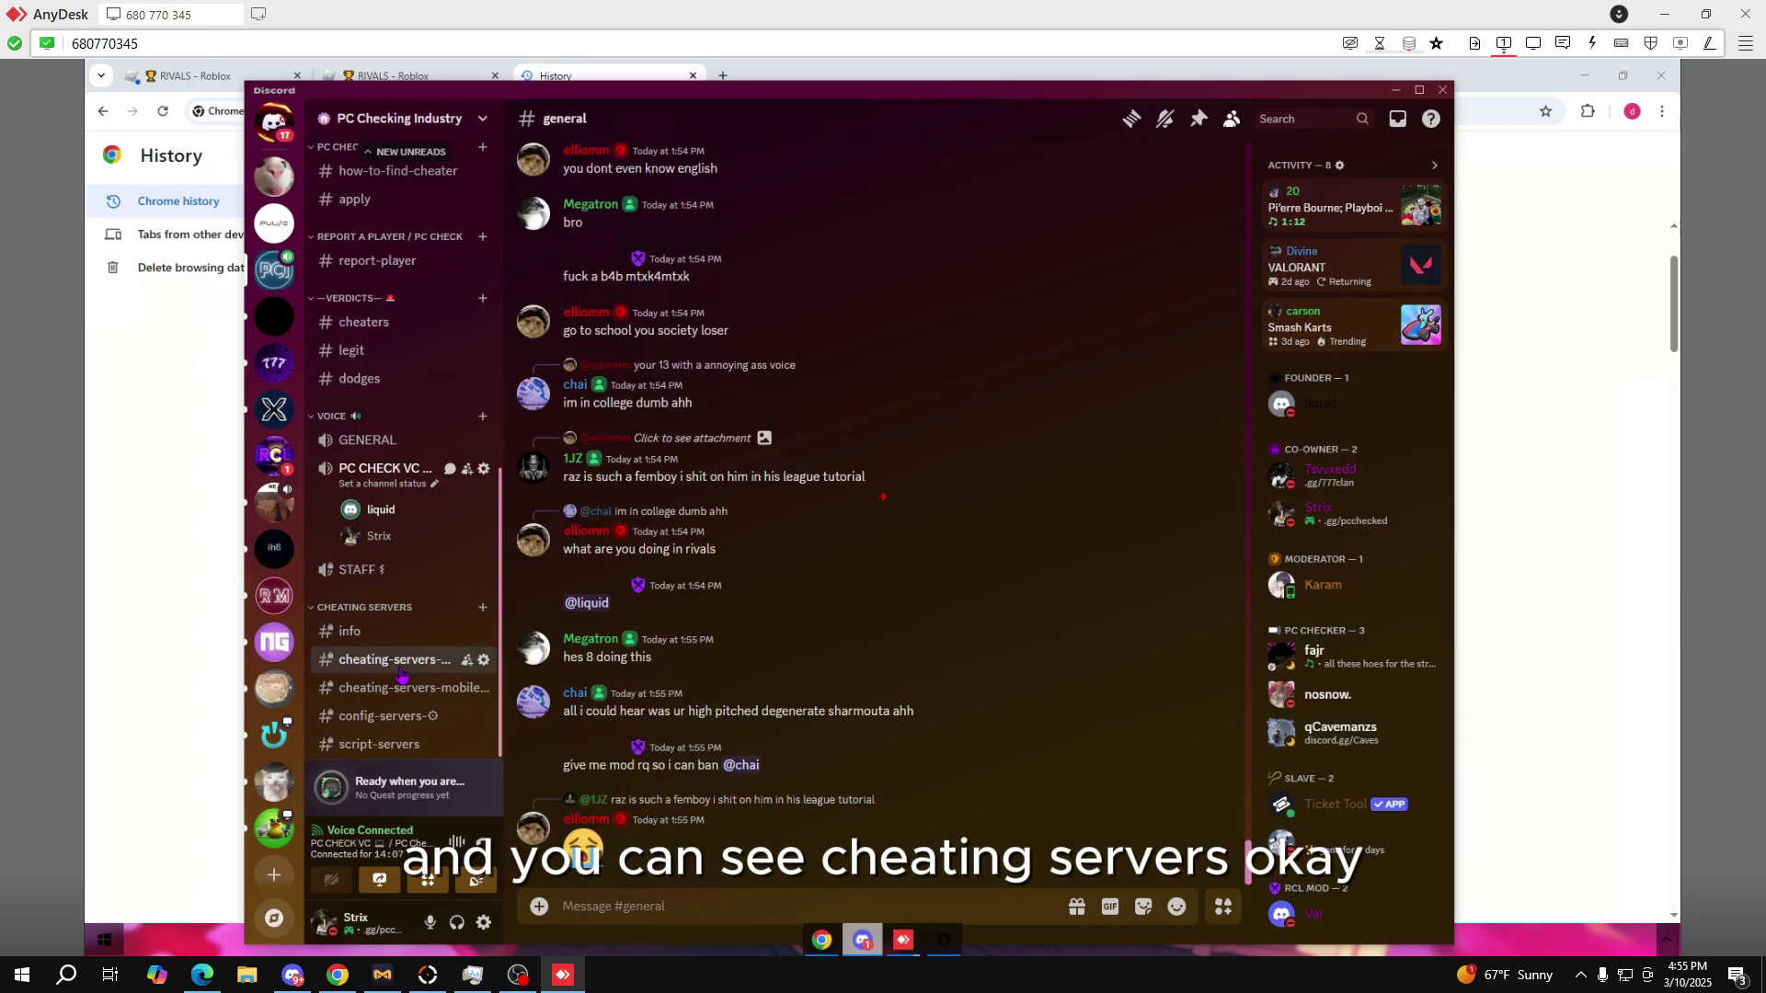
Step: Visit the #cheating-servers-pc, #cheaters, #legit and #info channels
left_click(405, 662)
scroll(707, 318, "up", 10)
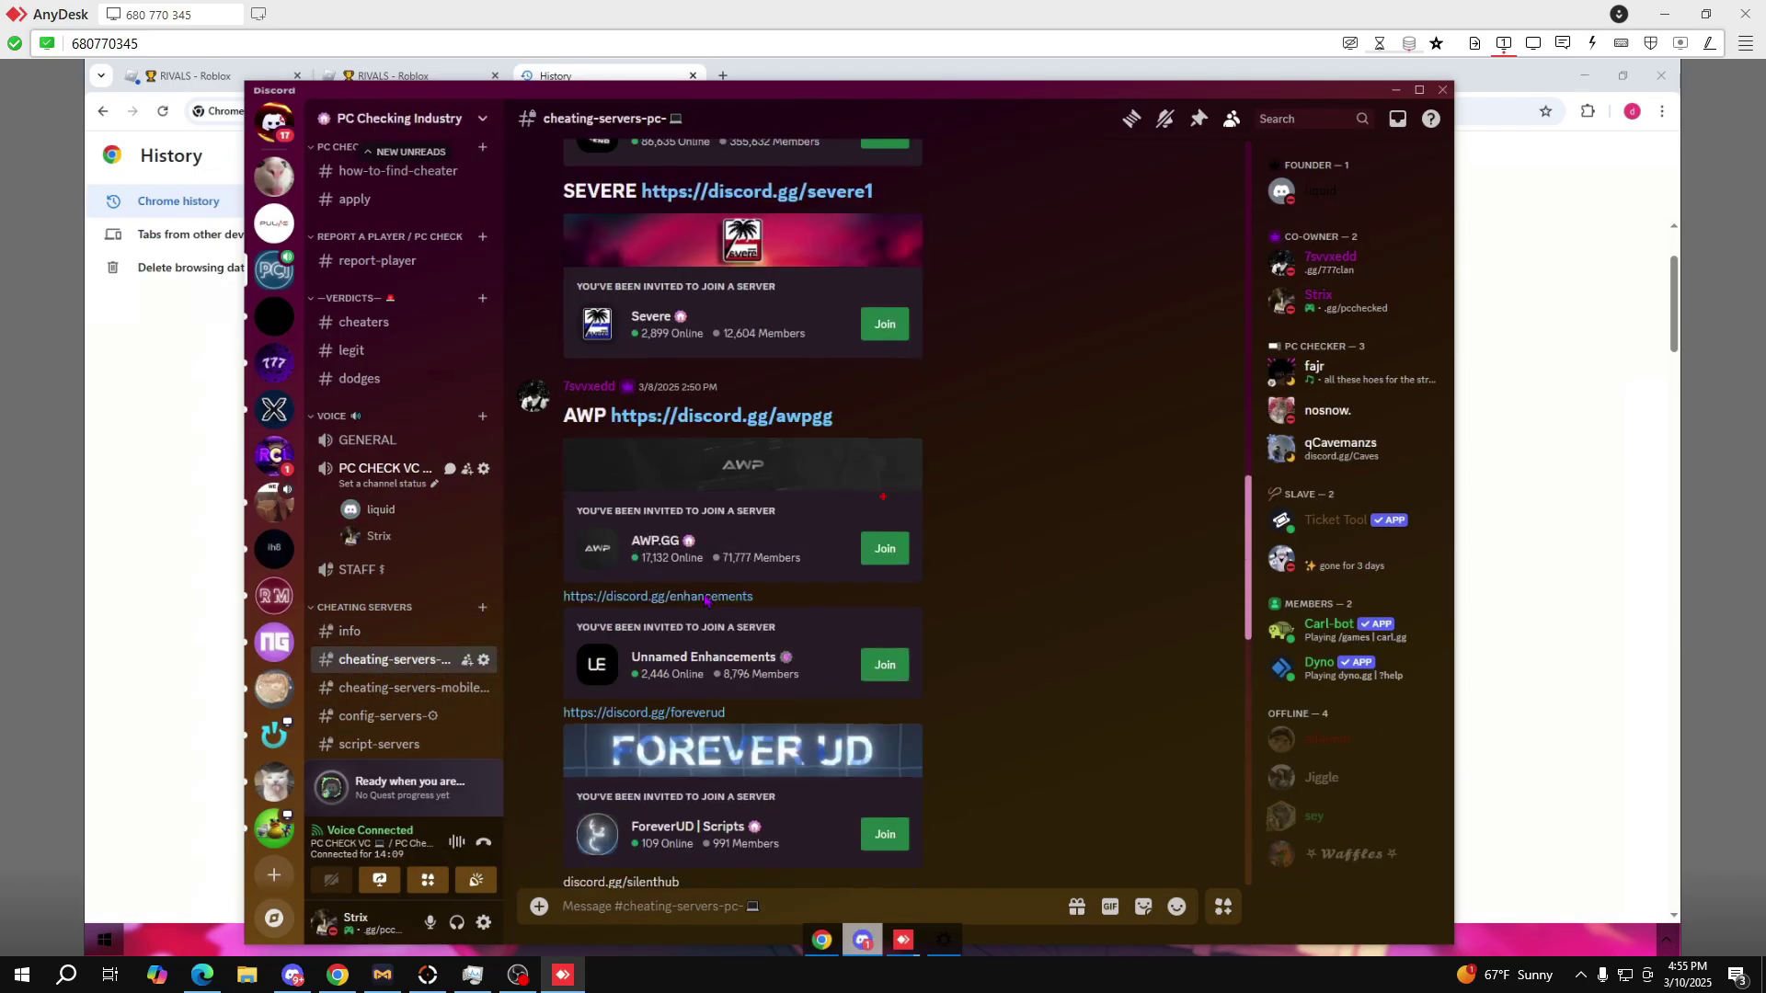
scroll(708, 368, "up", 10)
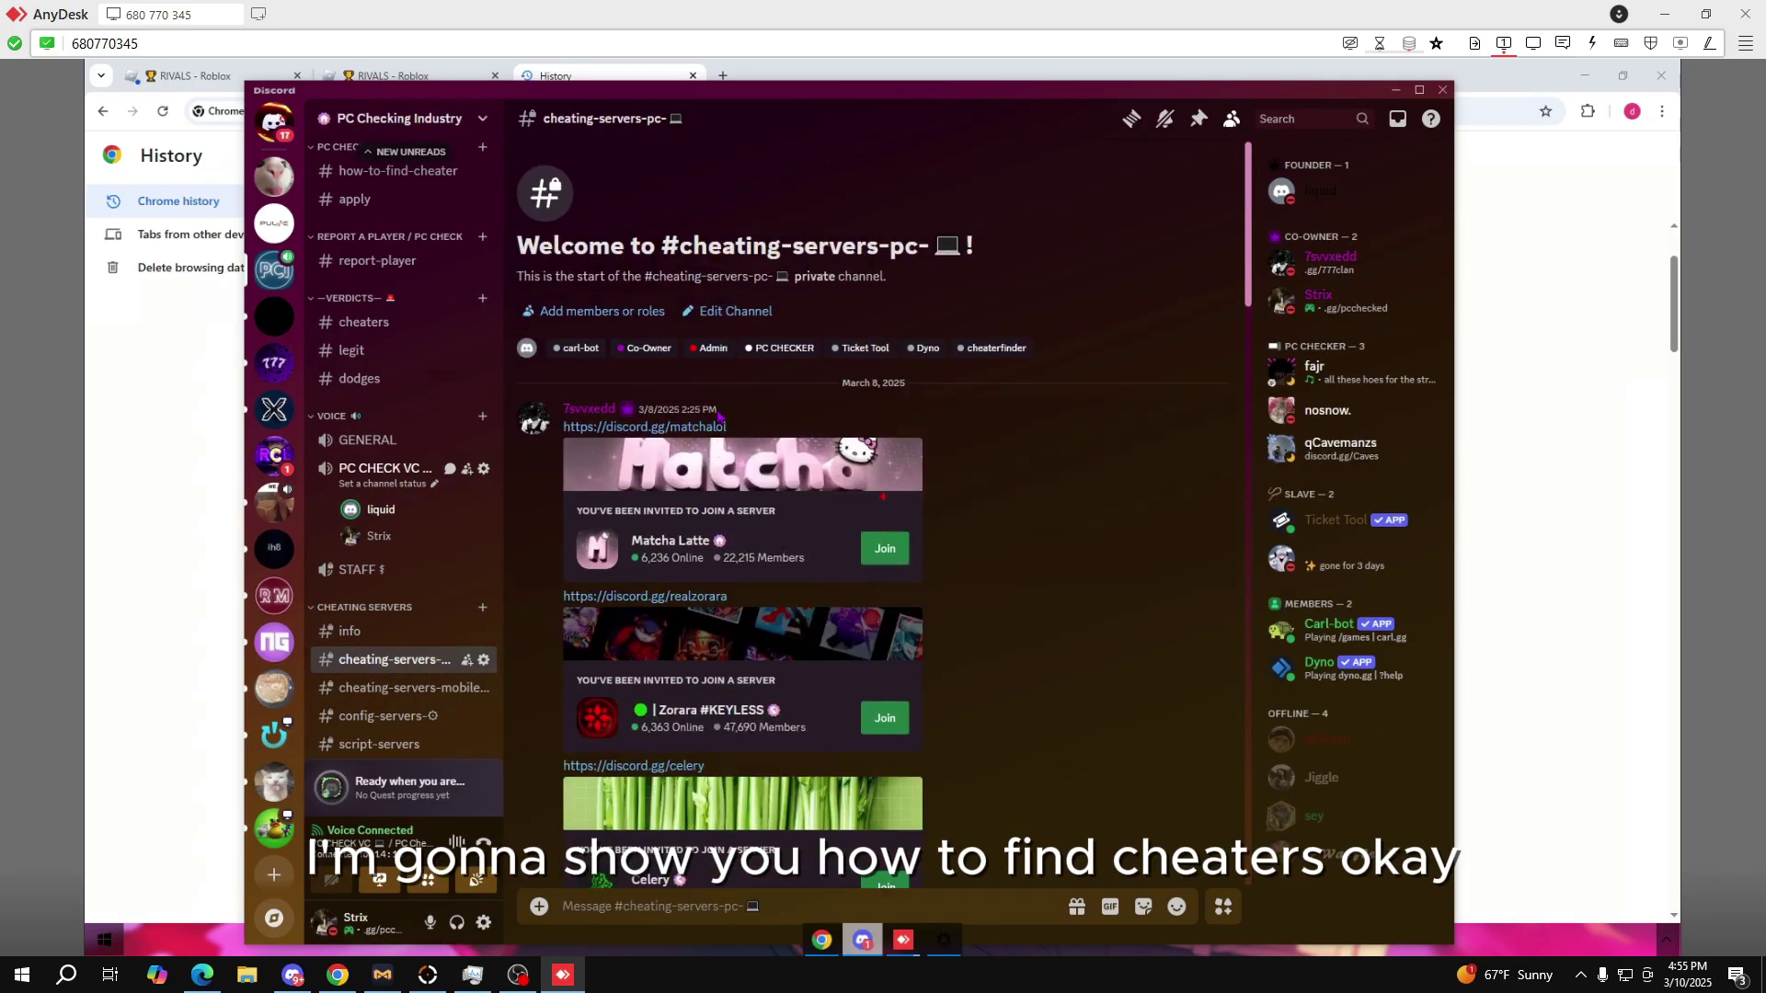
scroll(391, 509, "up", 3)
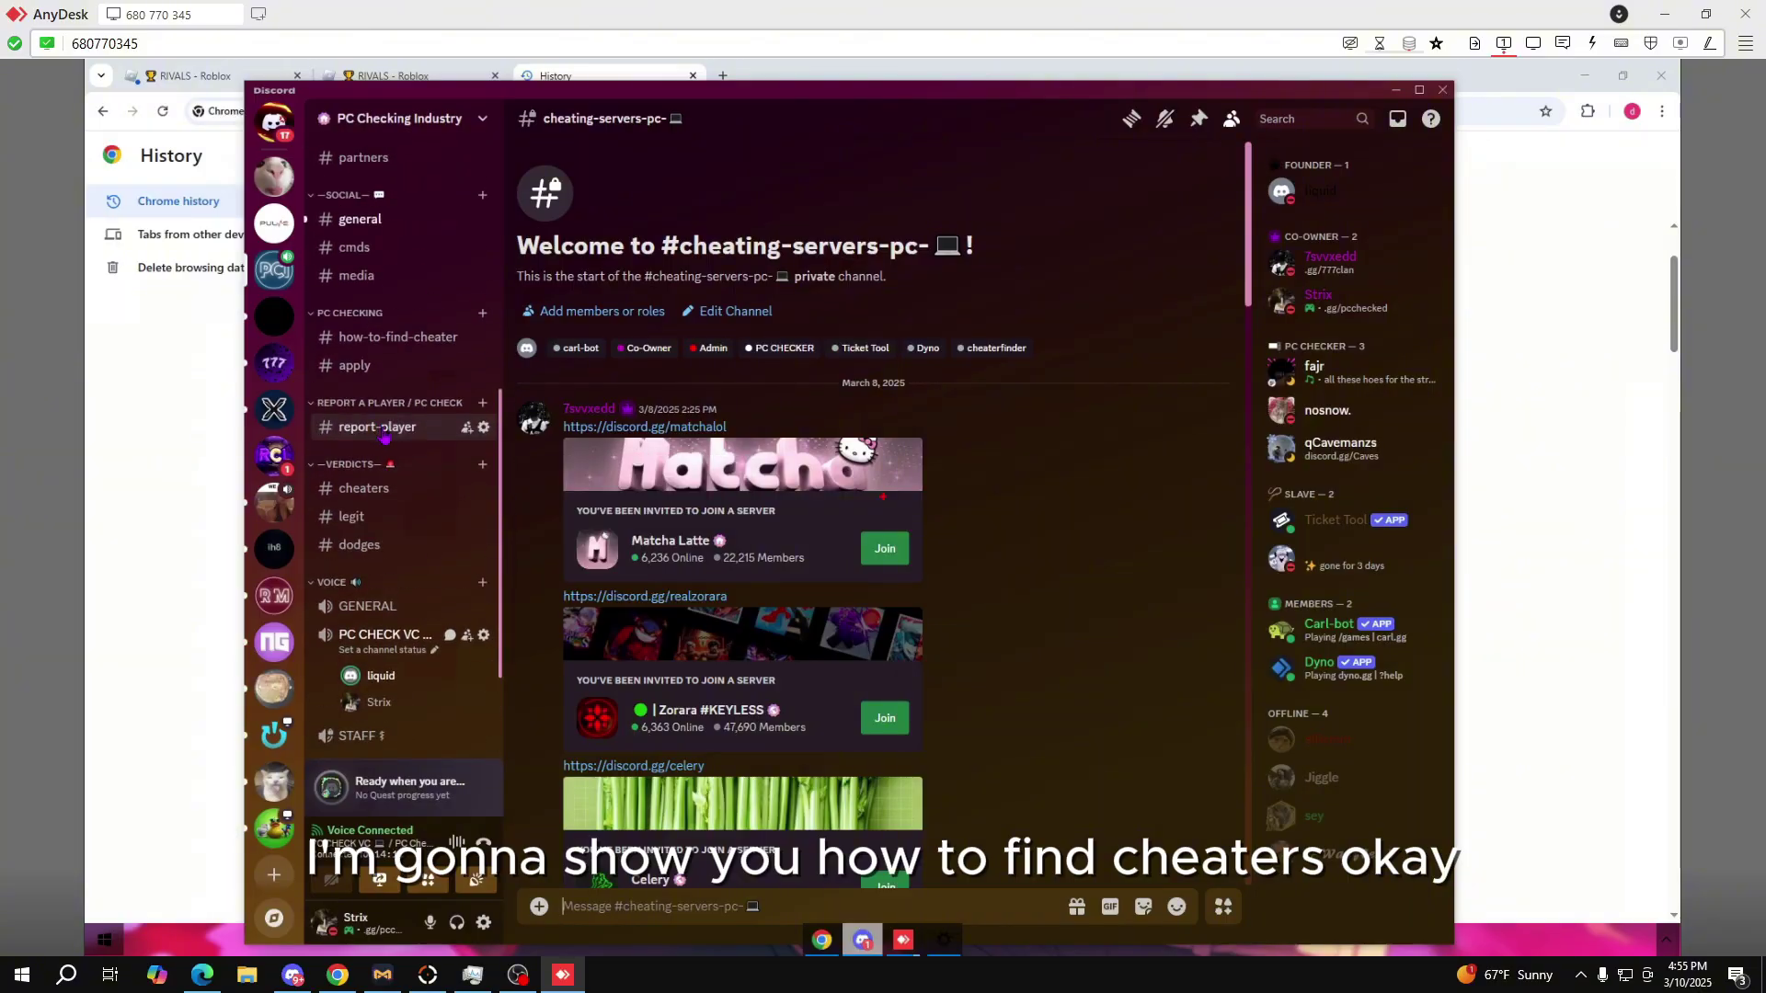
left_click(390, 502)
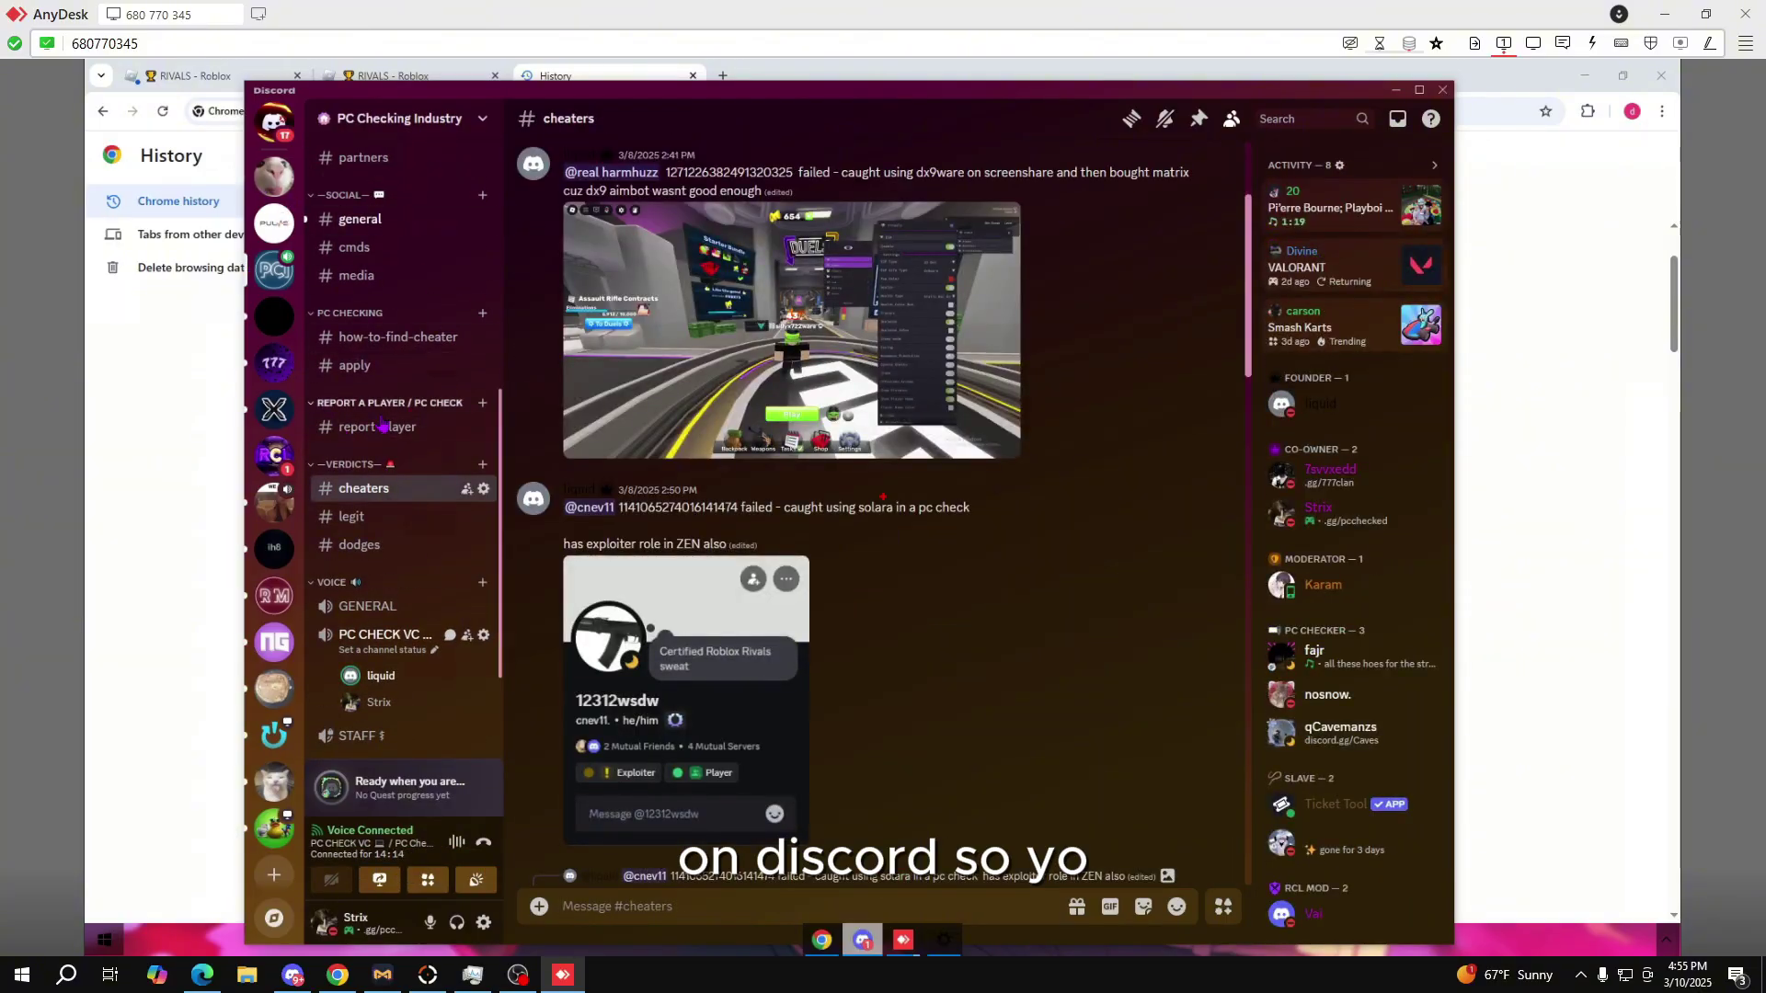
left_click(386, 516)
scroll(404, 542, "down", 3)
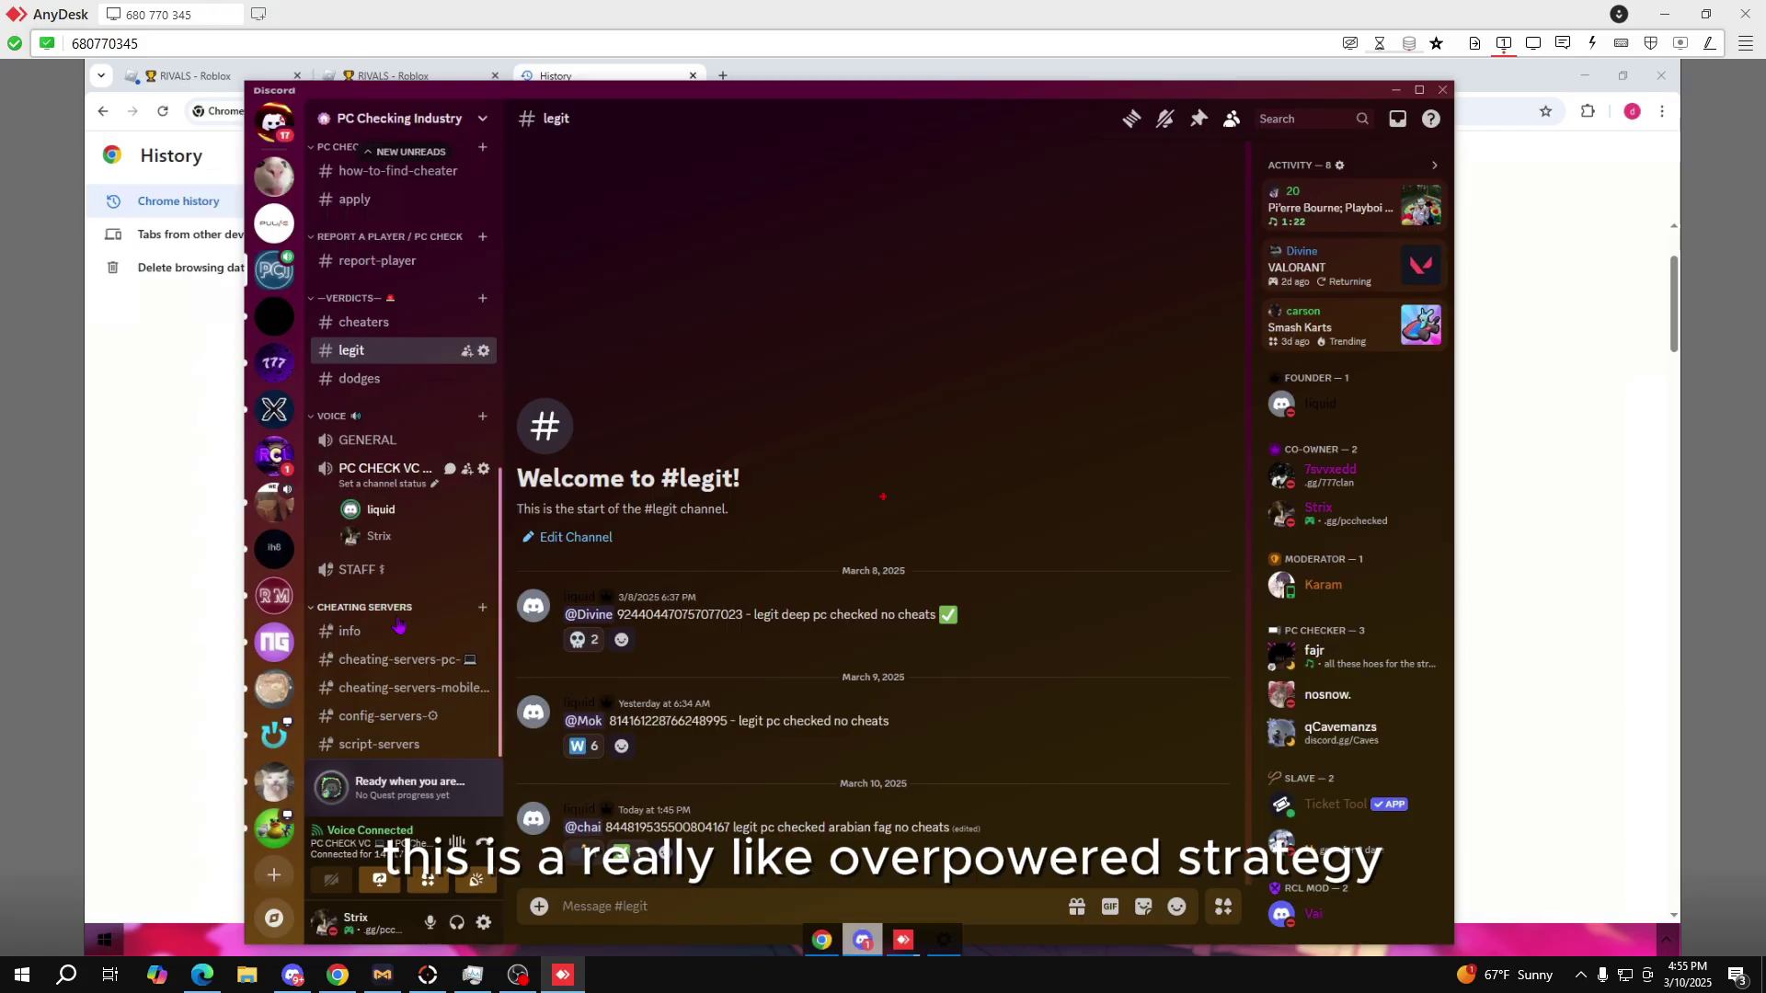
left_click(371, 640)
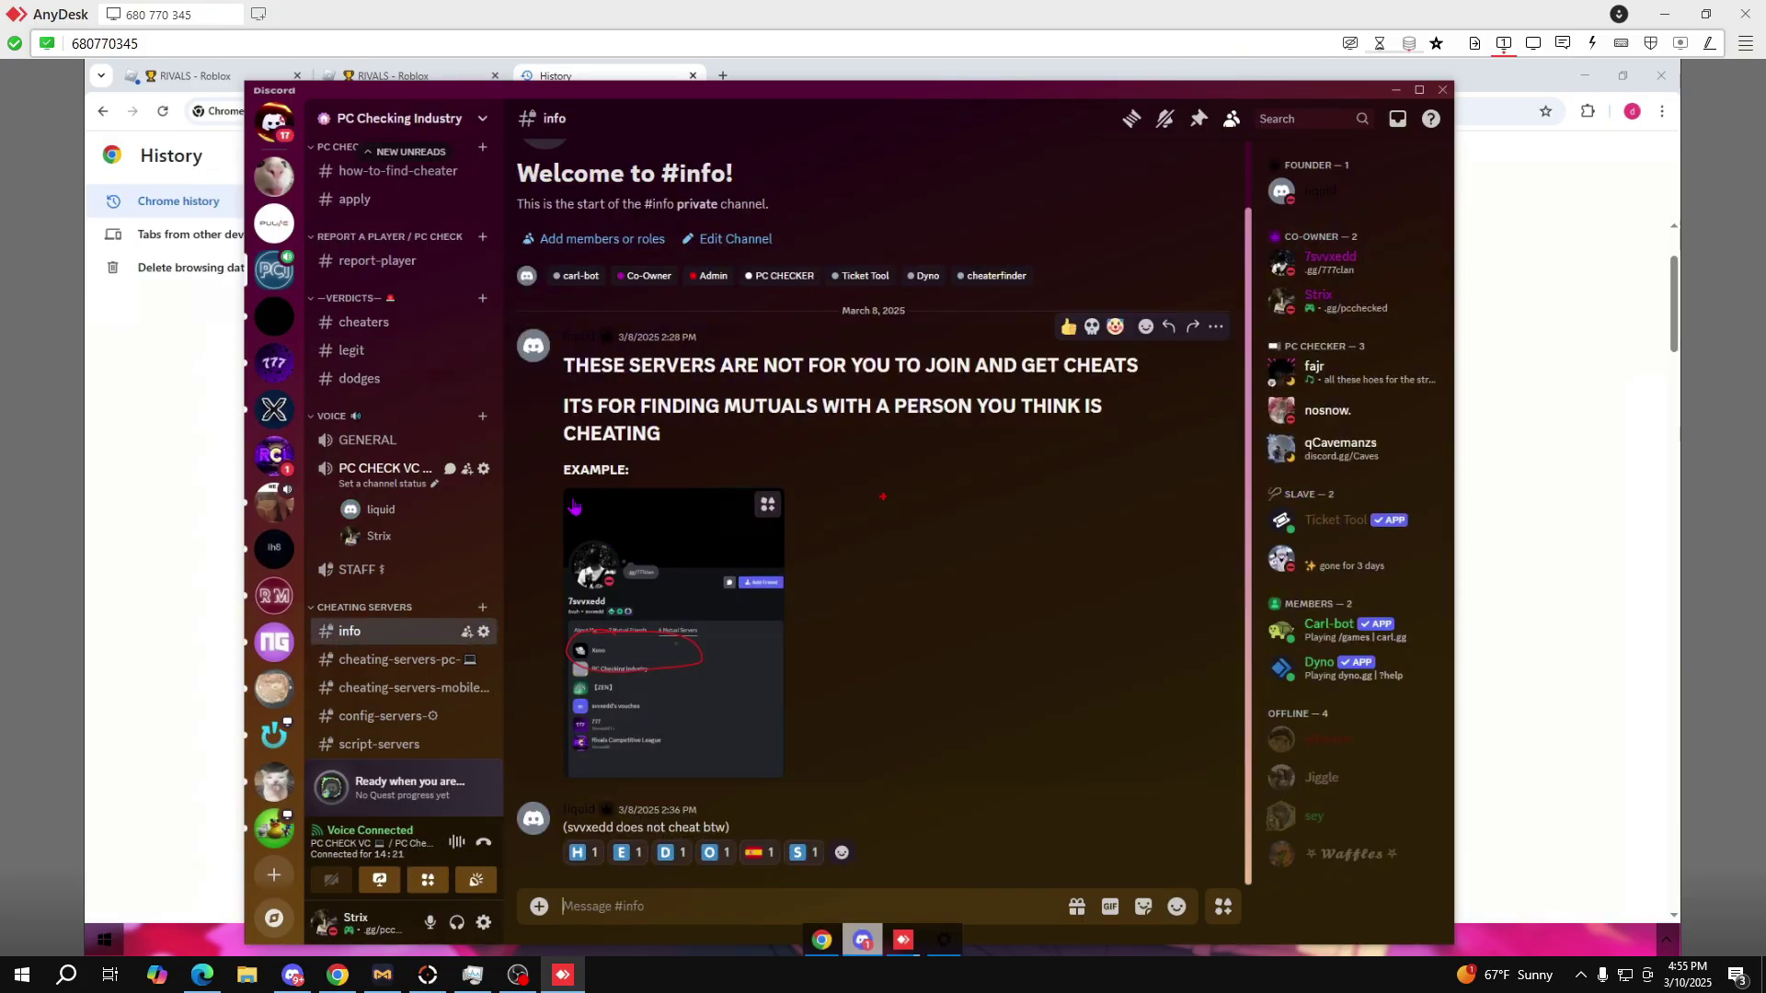
Step: Enlarge the #info mutual-servers example screenshot twice, then return to #general
left_click(611, 538)
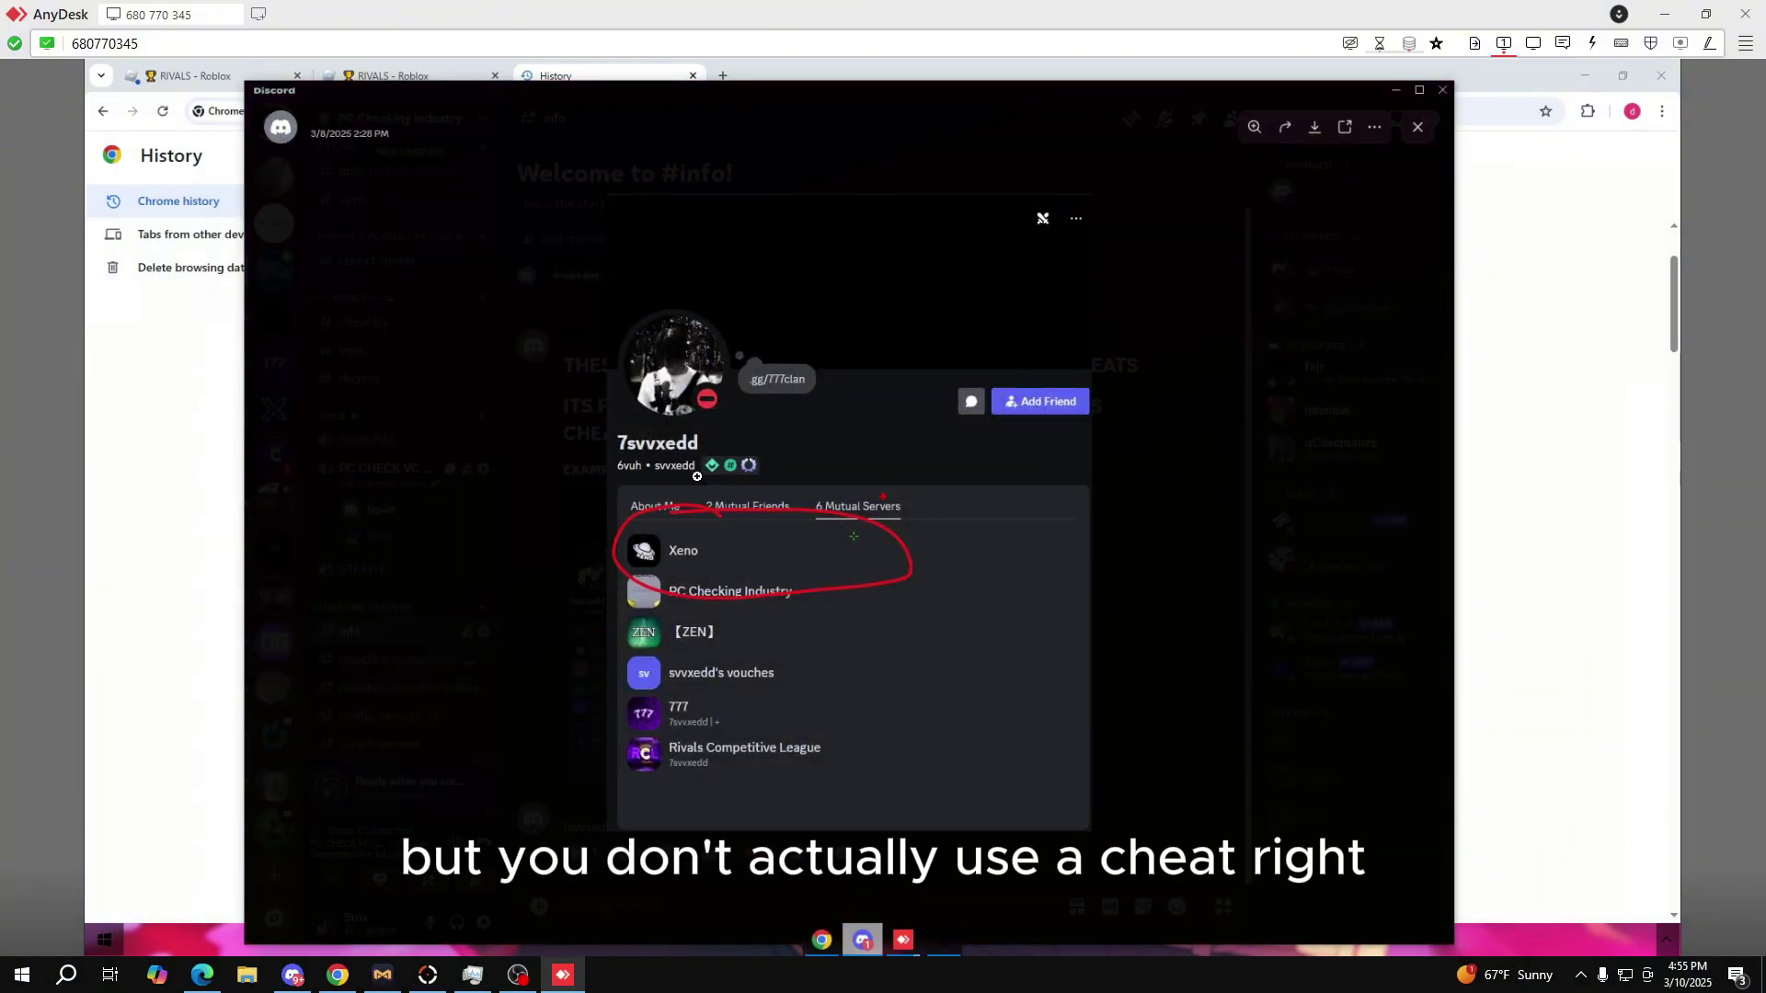
key("Escape")
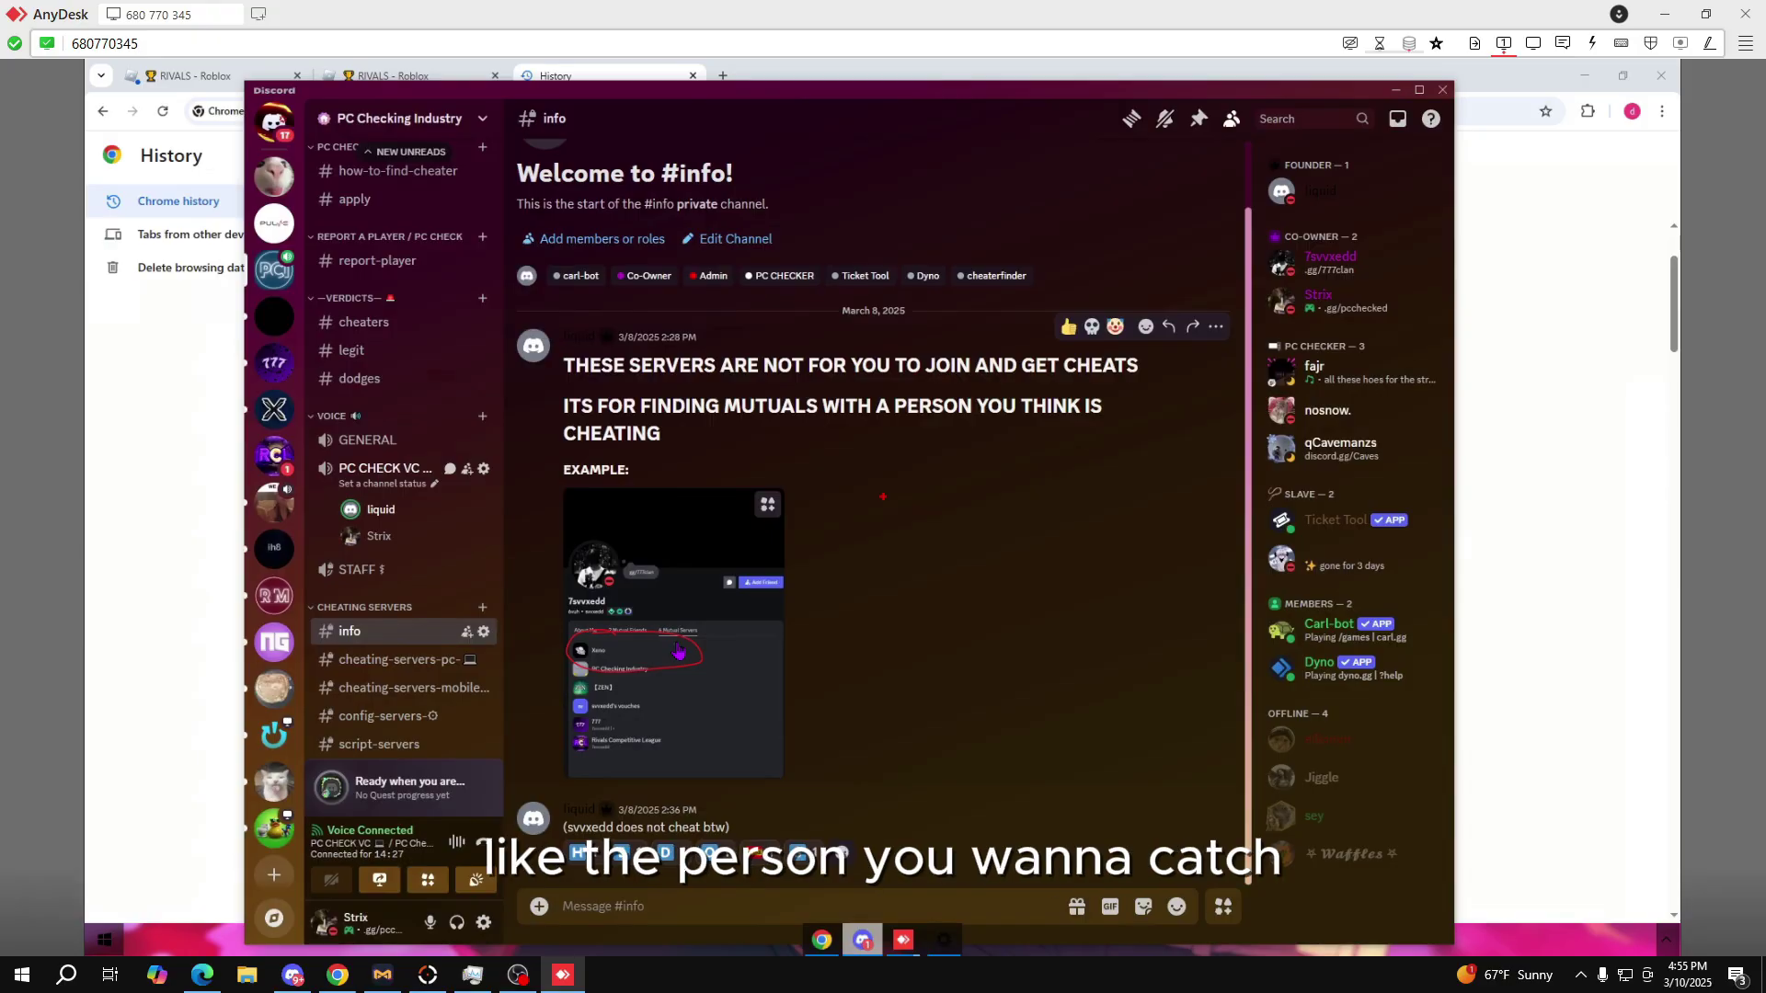
left_click(680, 637)
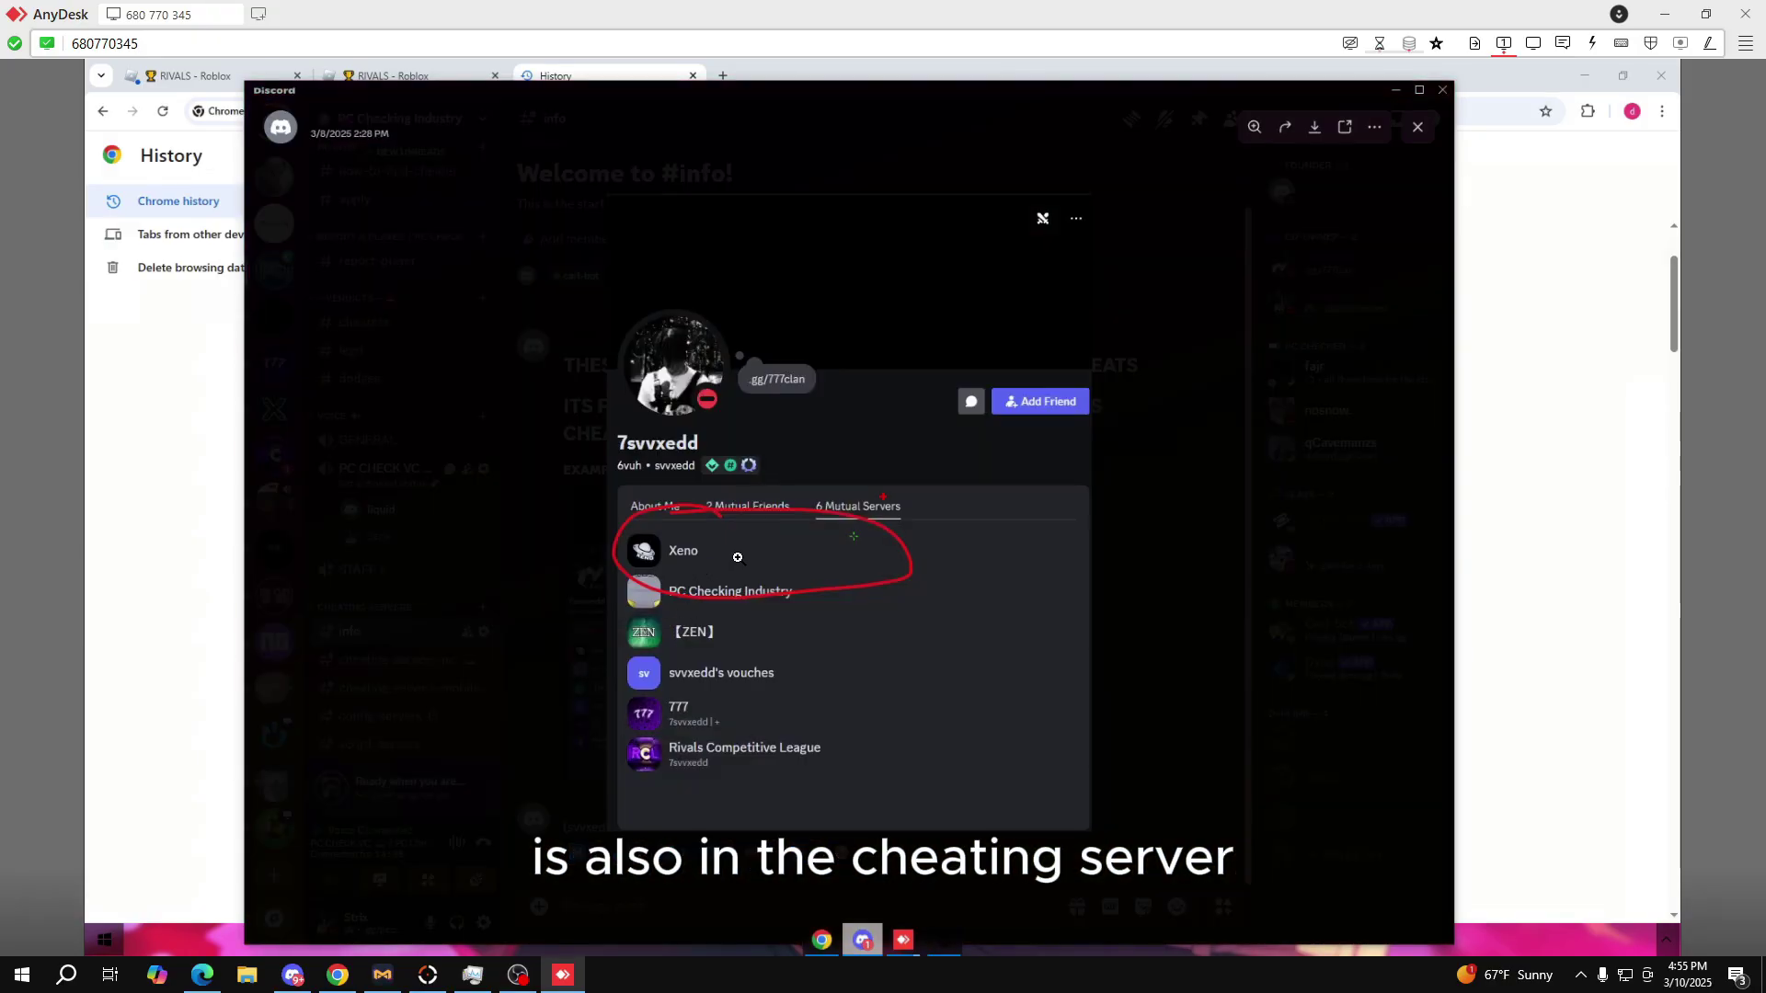
key("Escape")
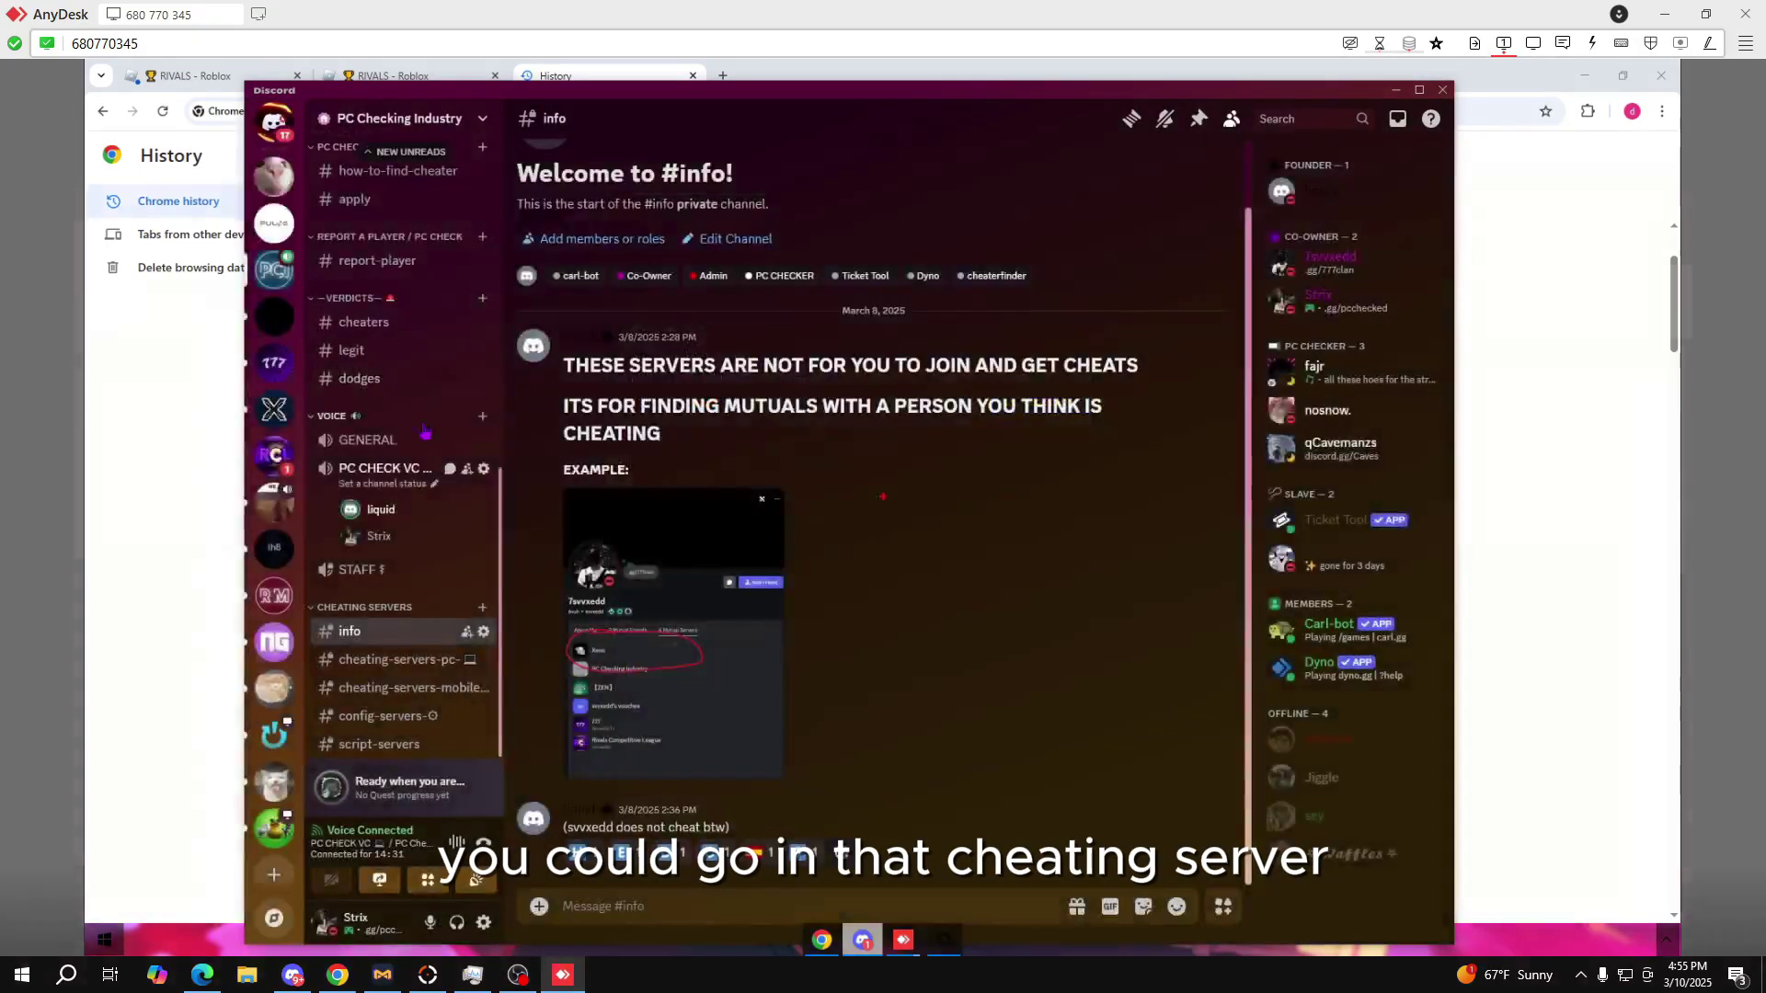
scroll(423, 432, "up", 3)
left_click(403, 388)
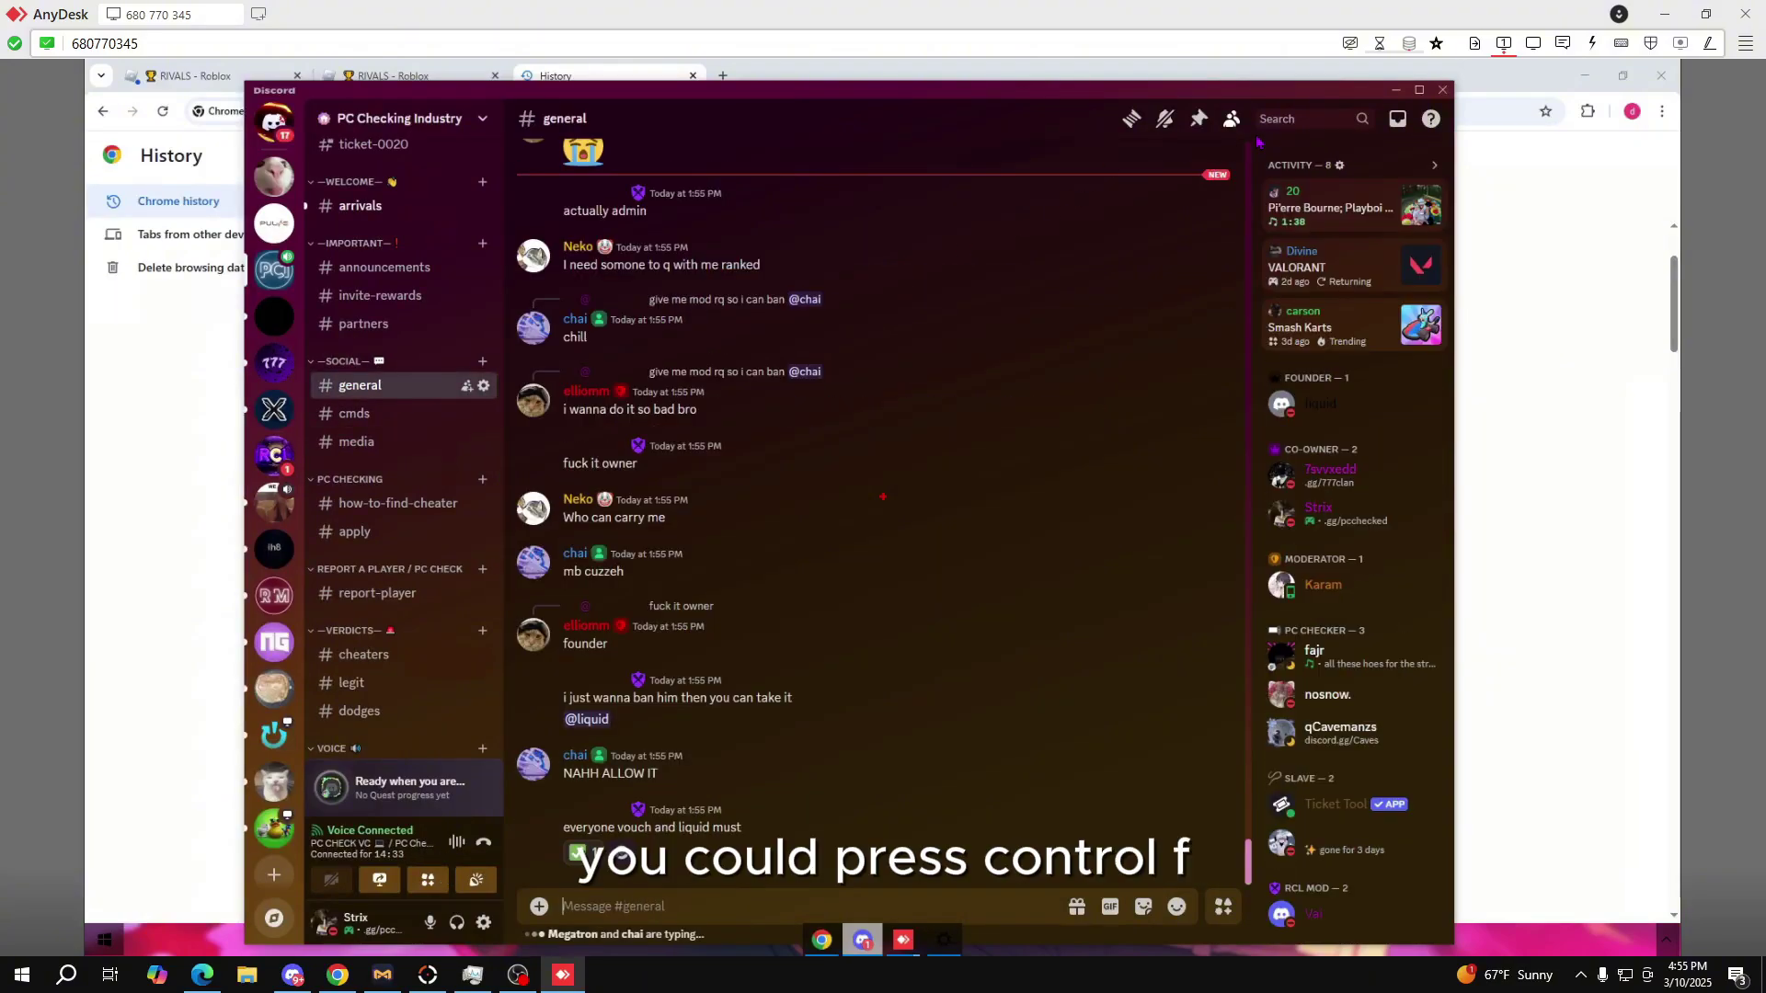
key("ctrl+f")
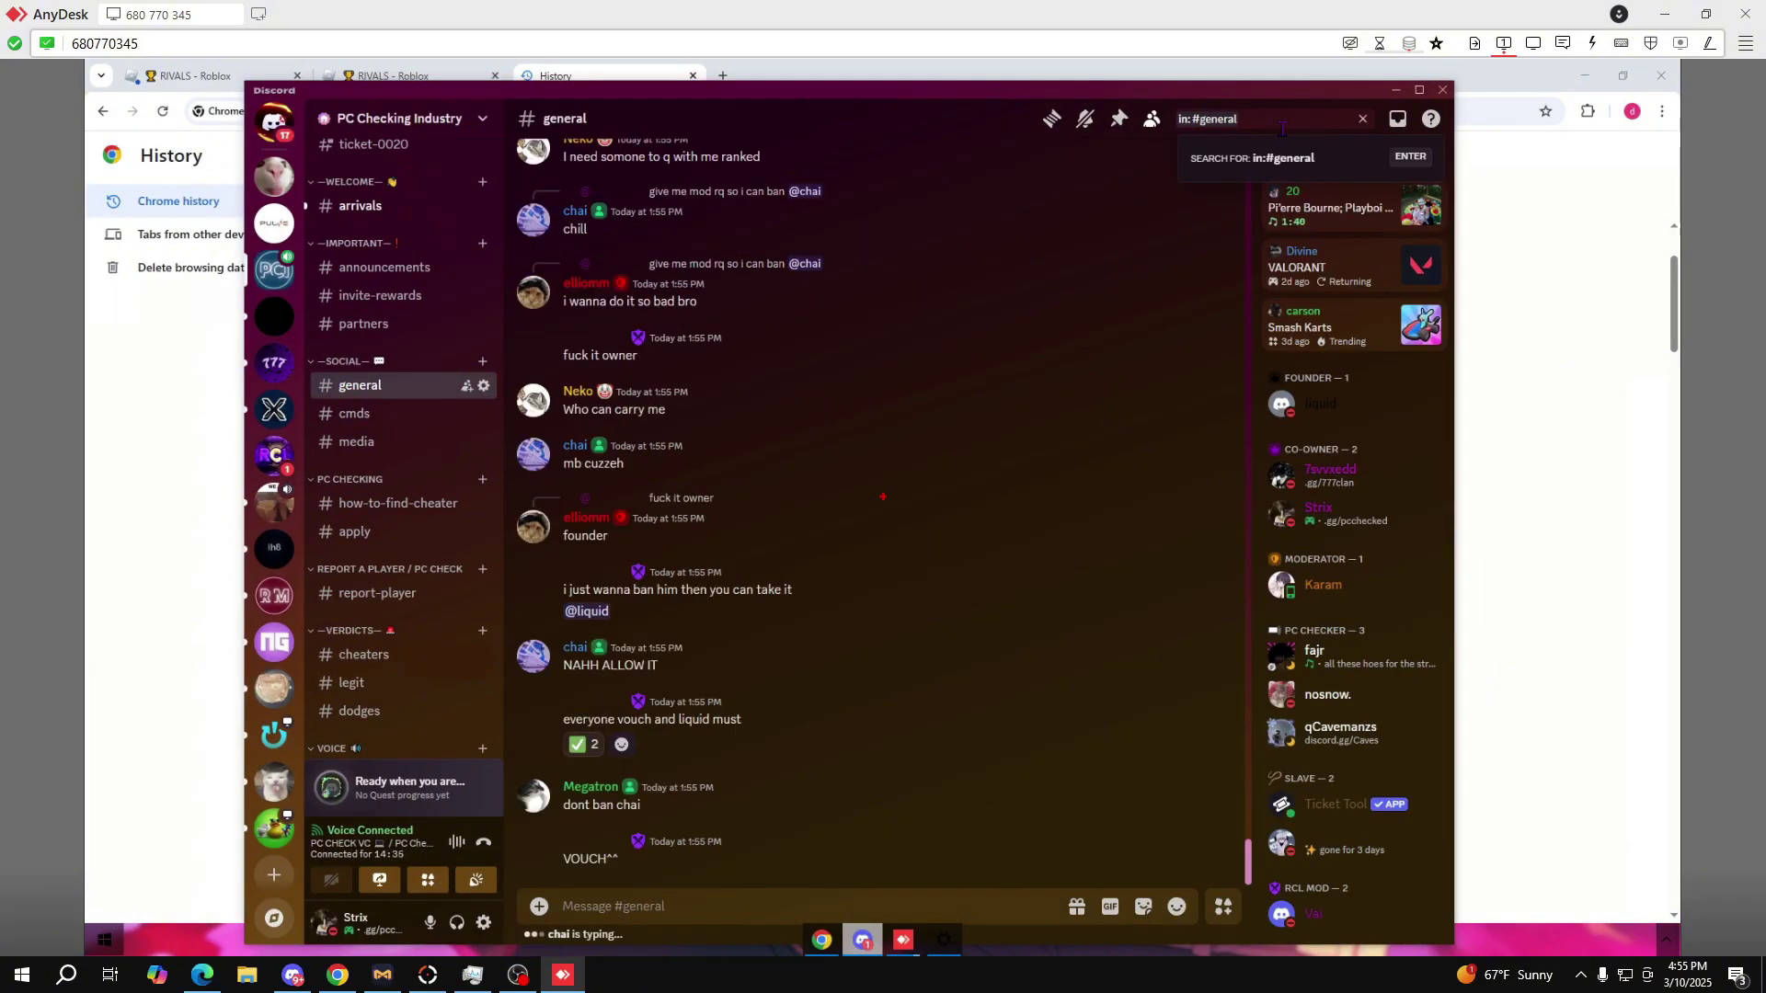
key("BackSpace")
left_click(1286, 180)
type("f")
left_click(1286, 180)
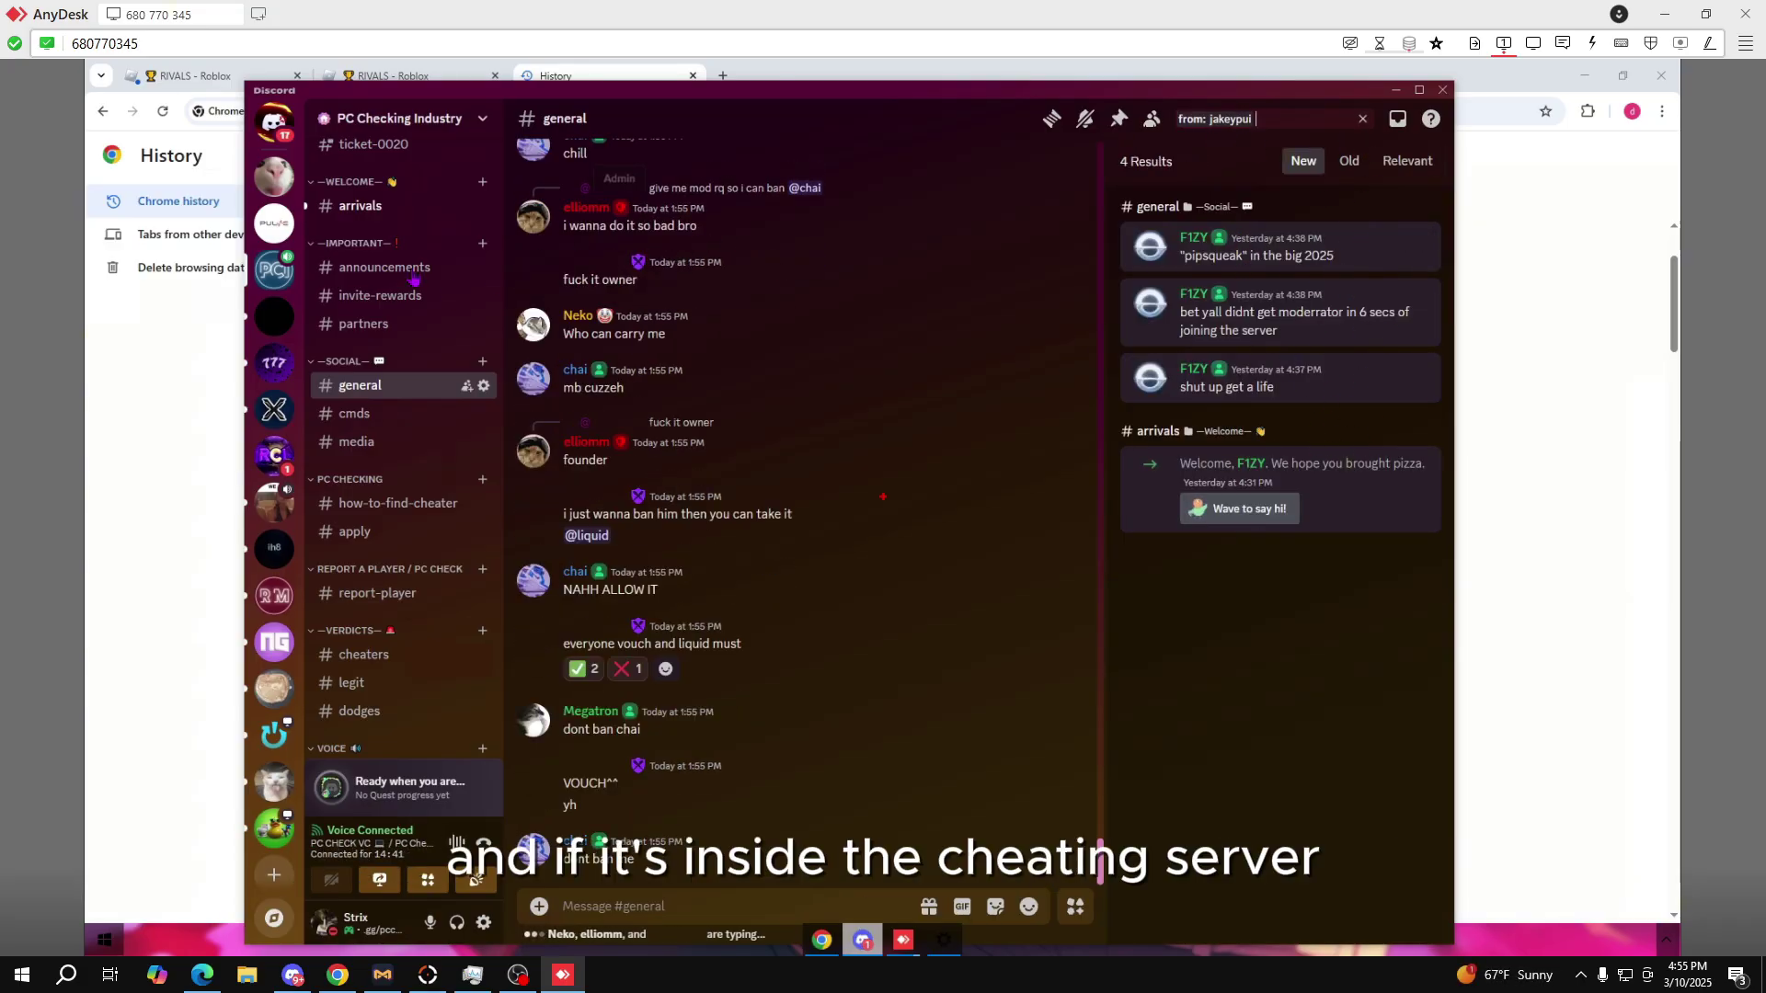
left_click(1362, 119)
scroll(424, 505, "up", 3)
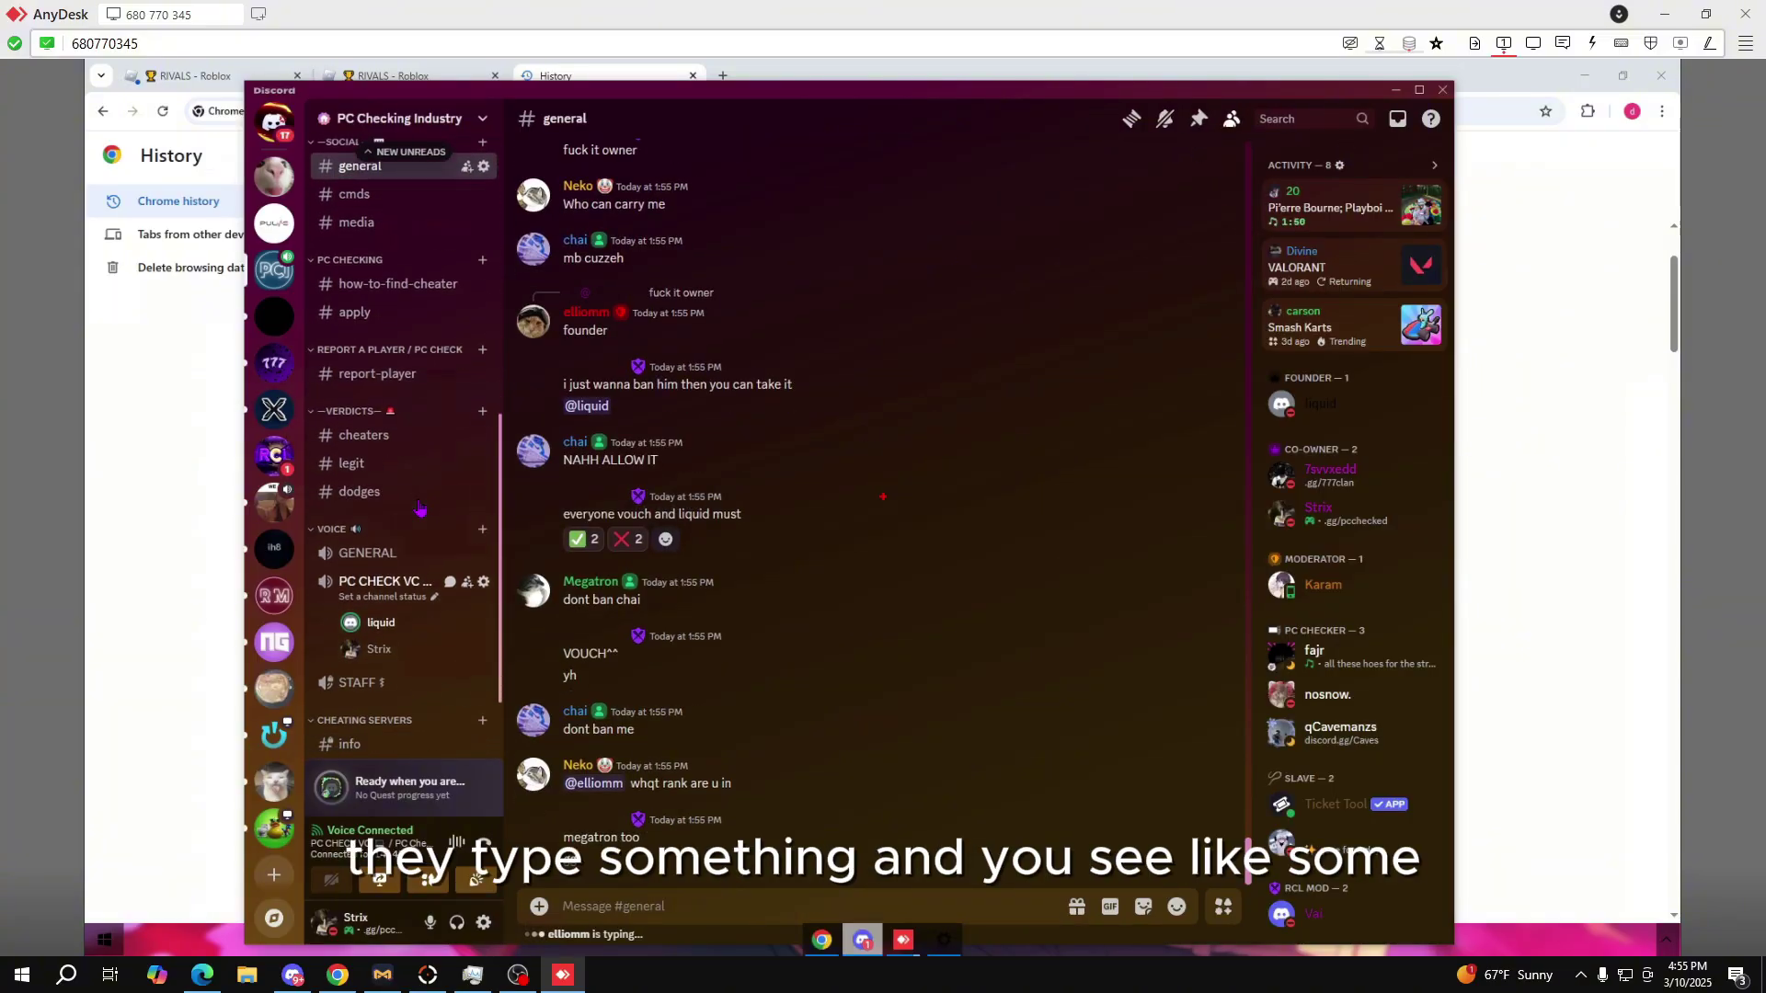
scroll(424, 505, "down", 9)
mouse_move(462, 471)
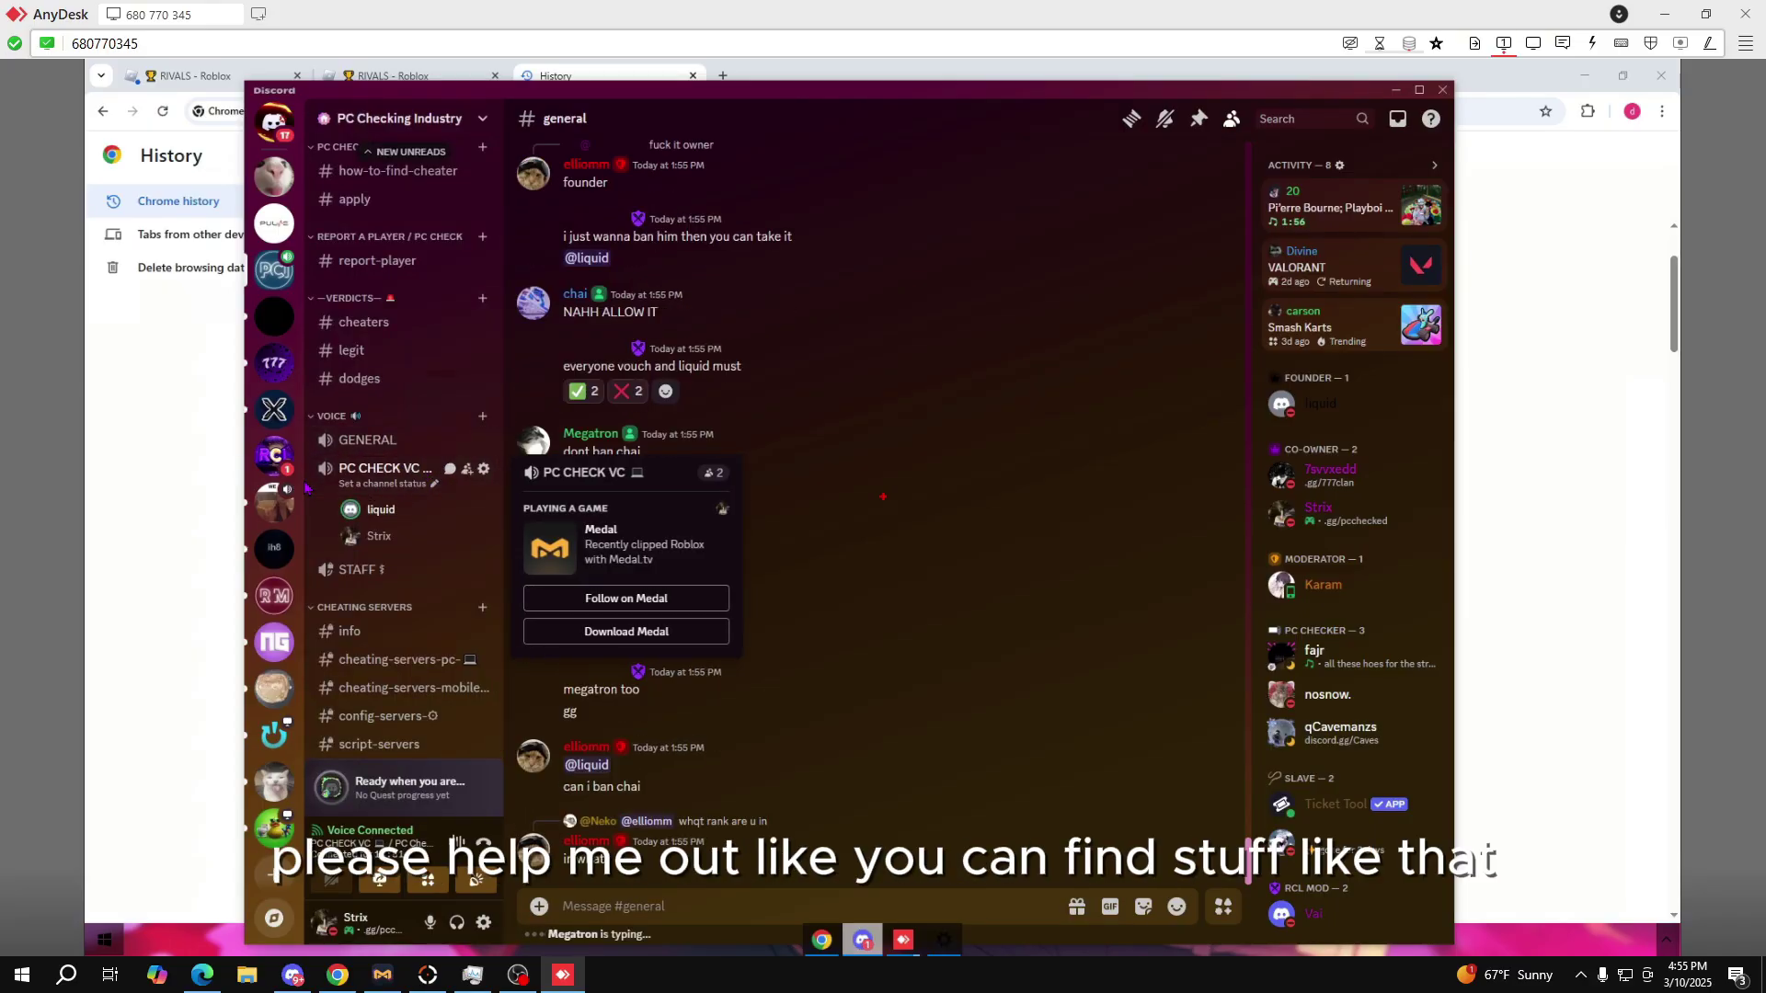
Step: Visit #cheating-servers-pc, #cheating-servers-mobile, #config-servers and #script-servers in turn
left_click(358, 661)
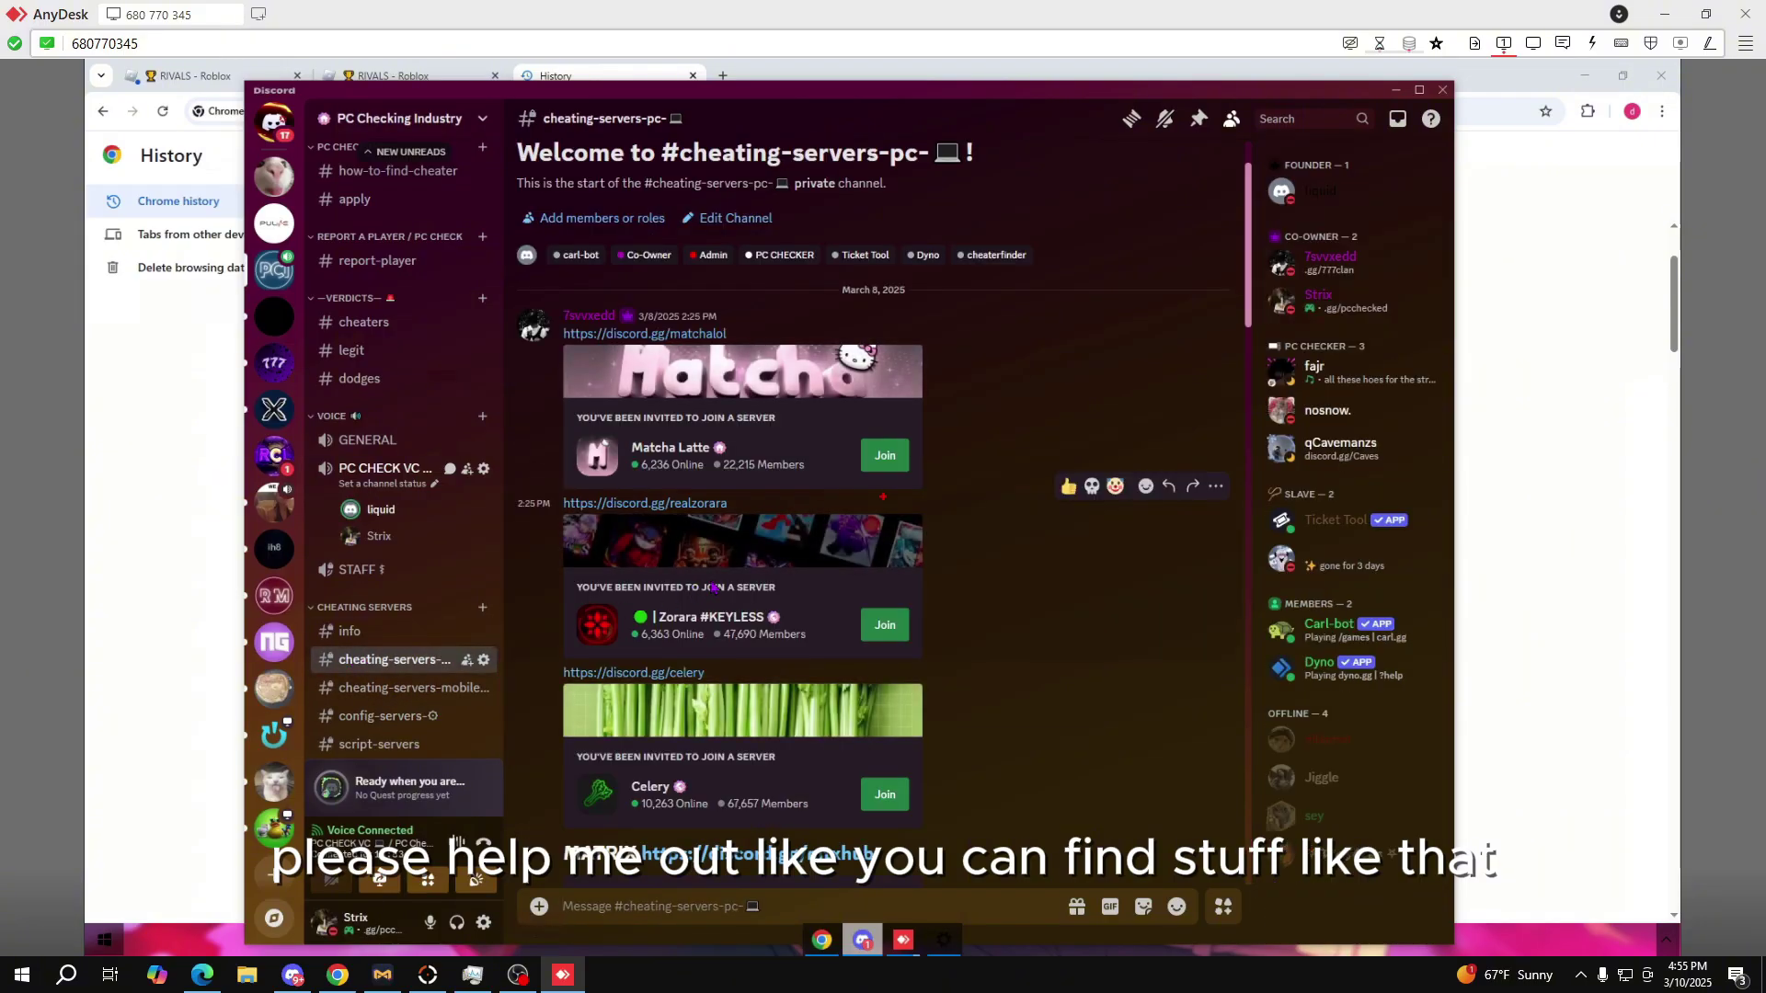
scroll(882, 496, "down", 15)
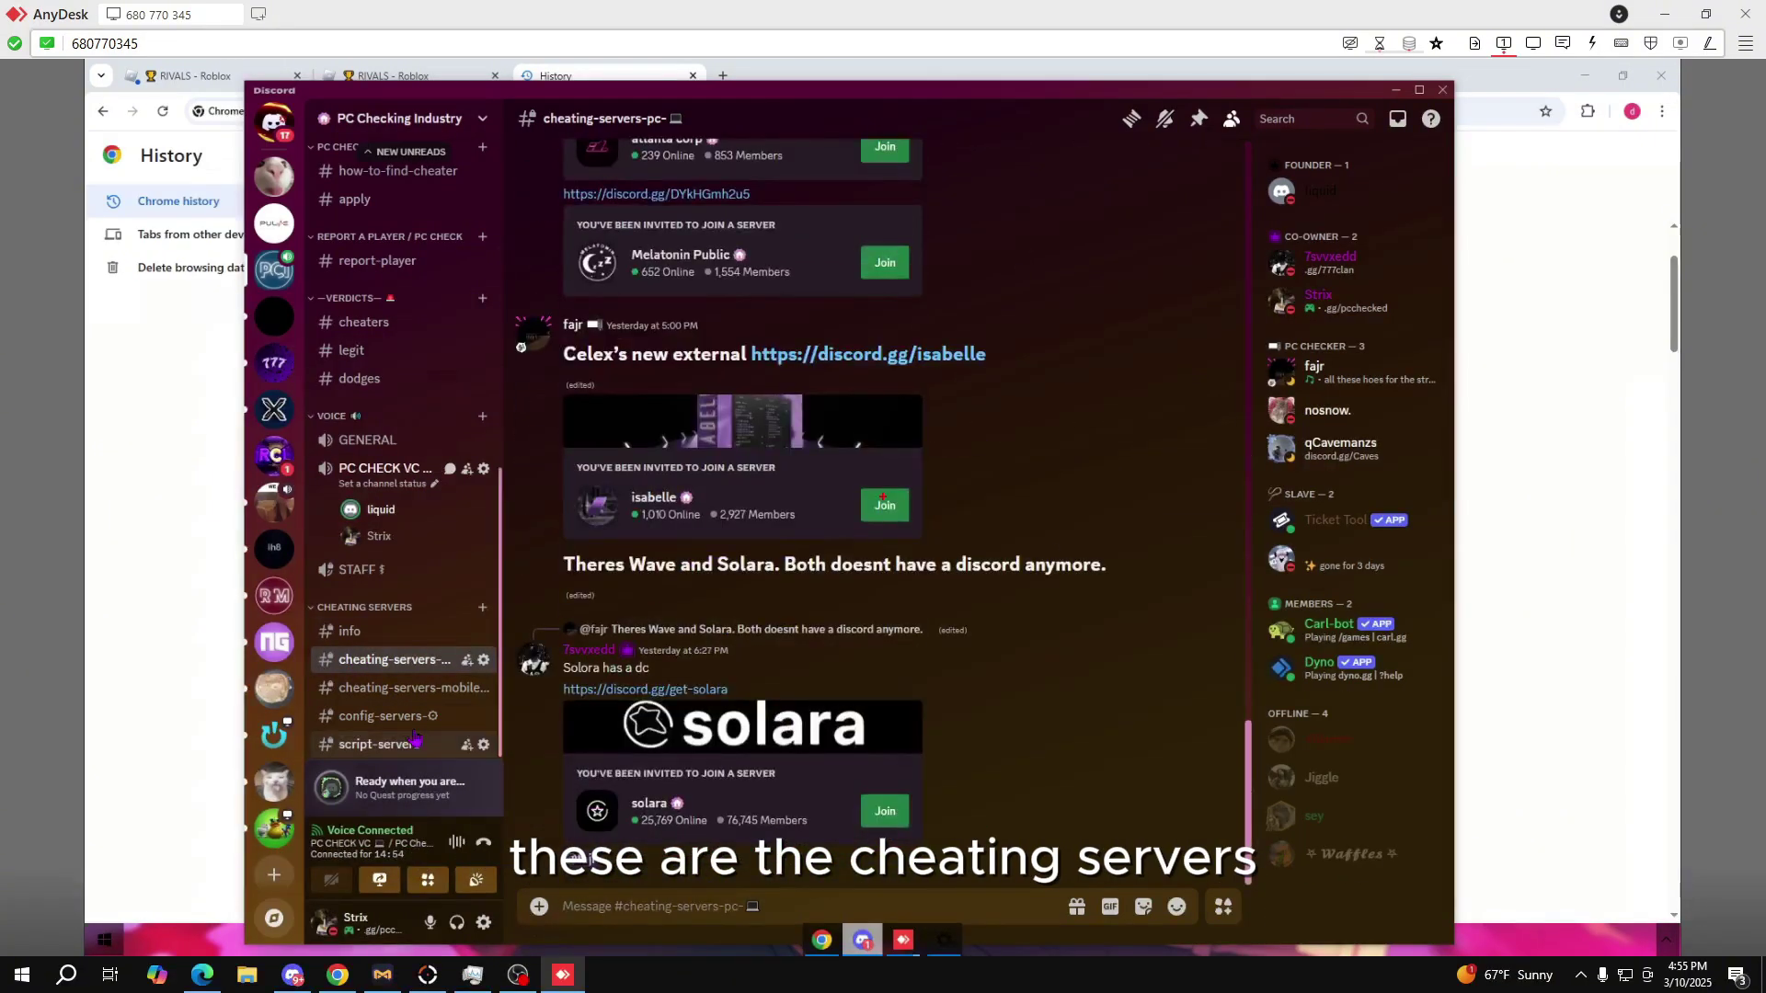
left_click(395, 688)
left_click(390, 715)
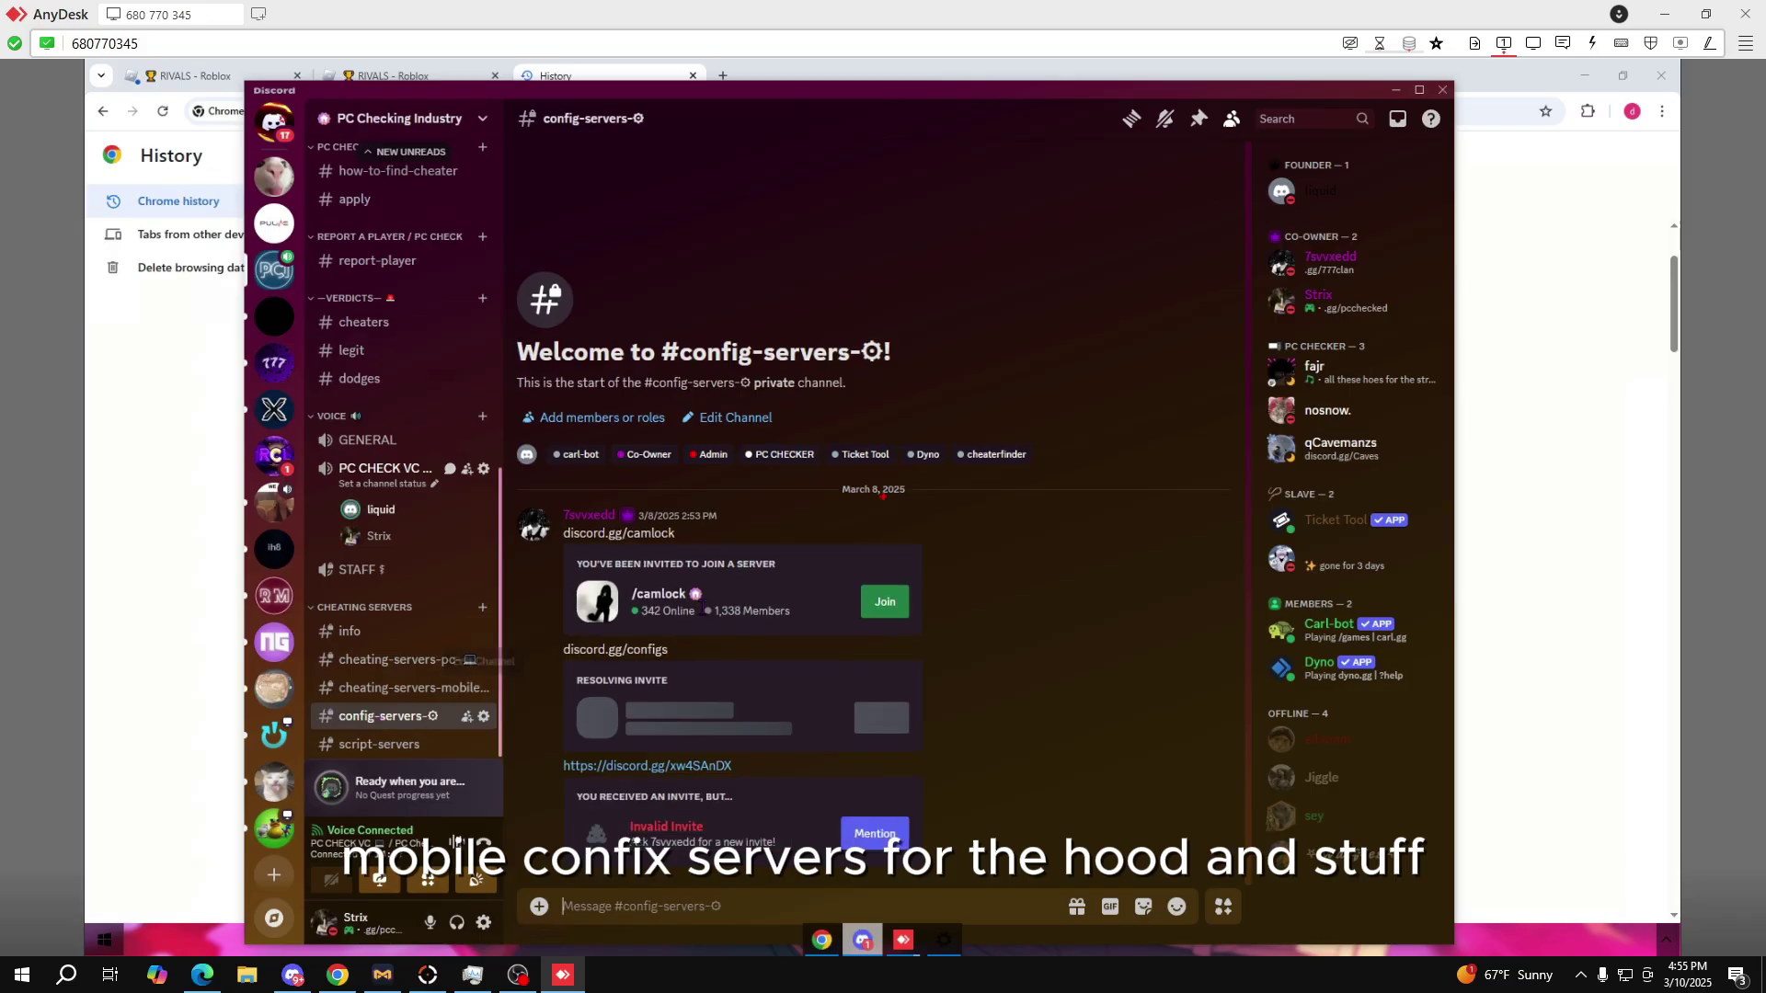
left_click(379, 744)
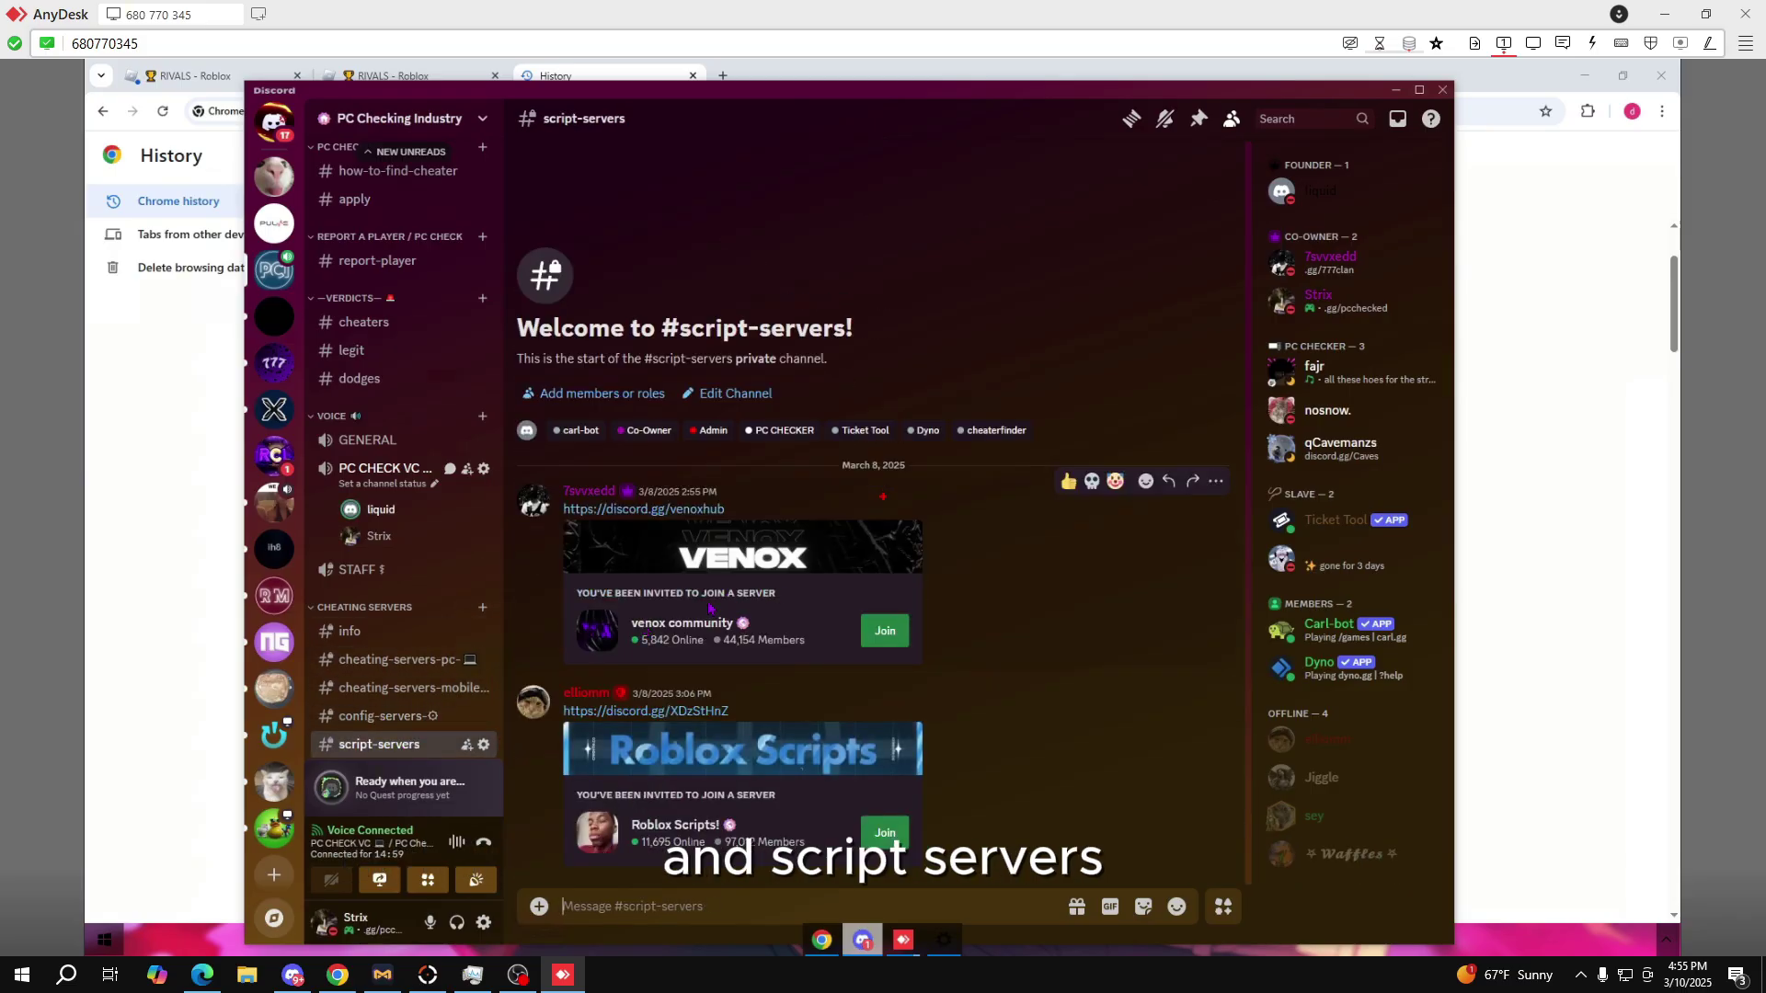